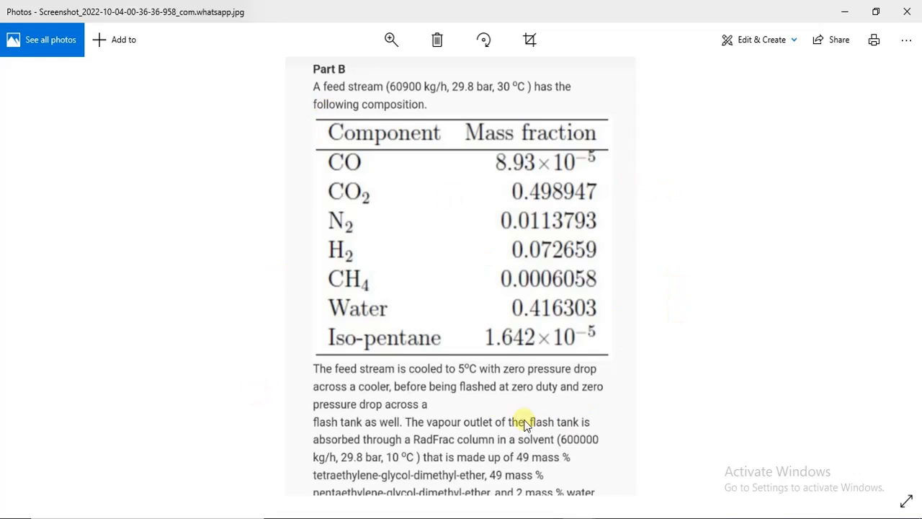
- Read the Part B problem statement, and examine questions 4 to 10 in the second image
{"action": "left_click_drag", "start_coordinate": [487, 386], "coordinate": [503, 287]}
{"action": "left_click_drag", "start_coordinate": [477, 400], "coordinate": [492, 283]}
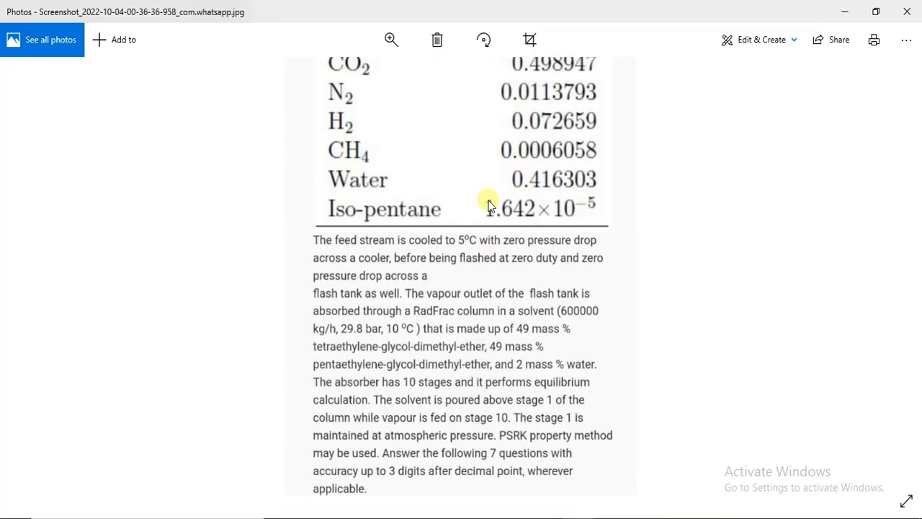
{"action": "left_click_drag", "start_coordinate": [486, 196], "coordinate": [488, 260]}
{"action": "left_click_drag", "start_coordinate": [501, 116], "coordinate": [477, 264]}
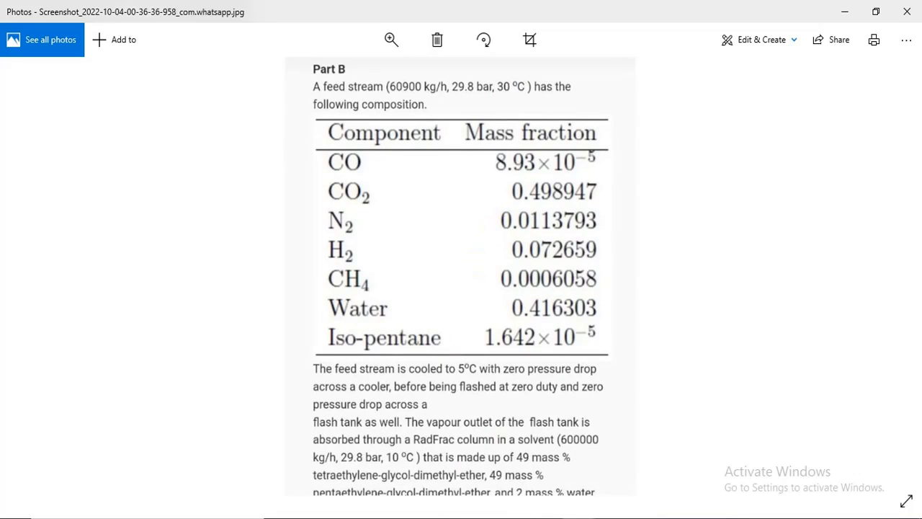
{"action": "mouse_move", "coordinate": [566, 490]}
{"action": "left_click", "coordinate": [626, 491]}
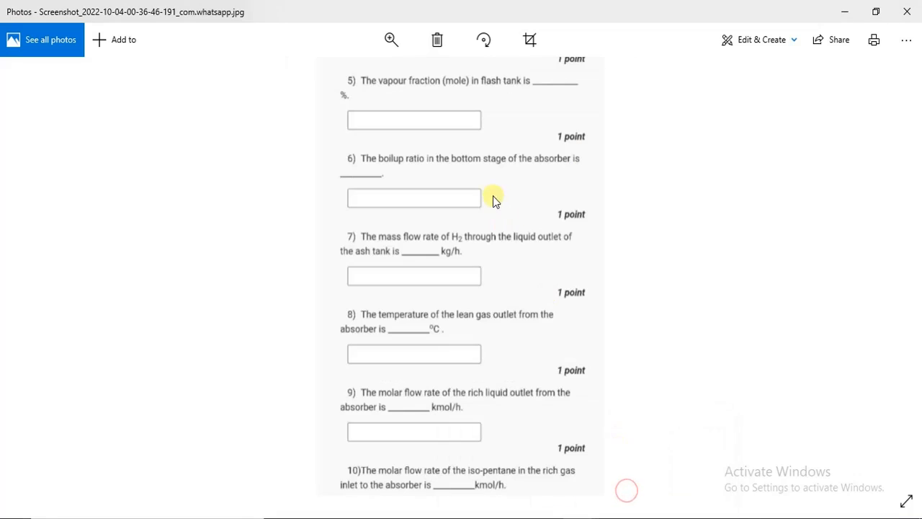
{"action": "left_click", "coordinate": [391, 39]}
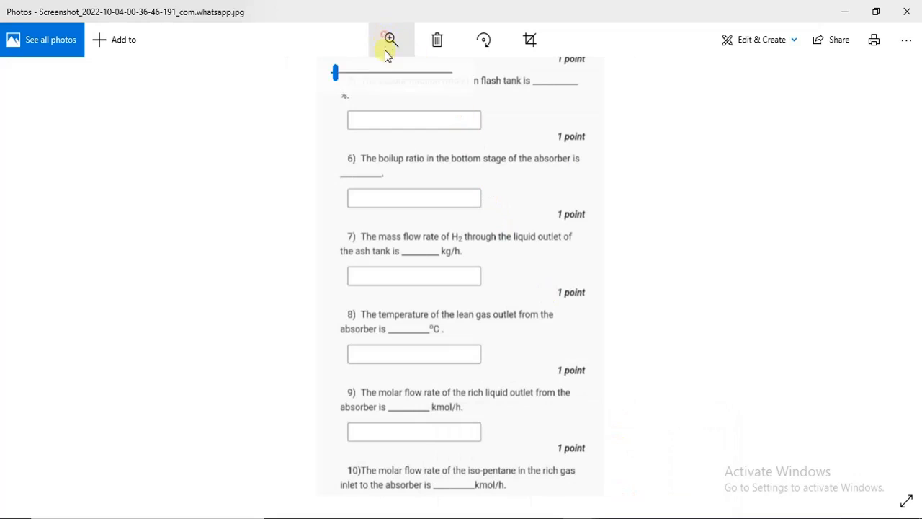
{"action": "left_click", "coordinate": [341, 72]}
{"action": "left_click_drag", "start_coordinate": [385, 185], "coordinate": [412, 310]}
{"action": "left_click_drag", "start_coordinate": [470, 165], "coordinate": [450, 231]}
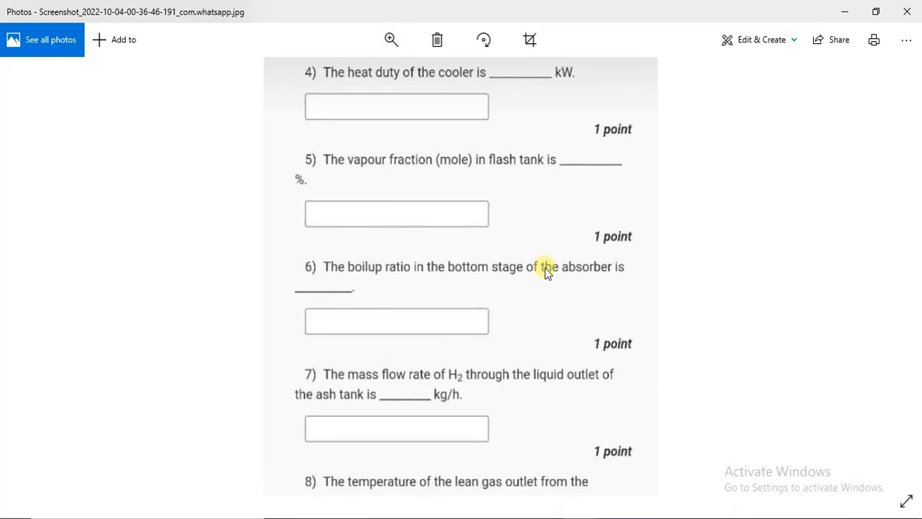
- Return to the problem statement image and review the feed composition, cooler, flash tank, solvent and absorber specifications
{"action": "mouse_move", "coordinate": [552, 513]}
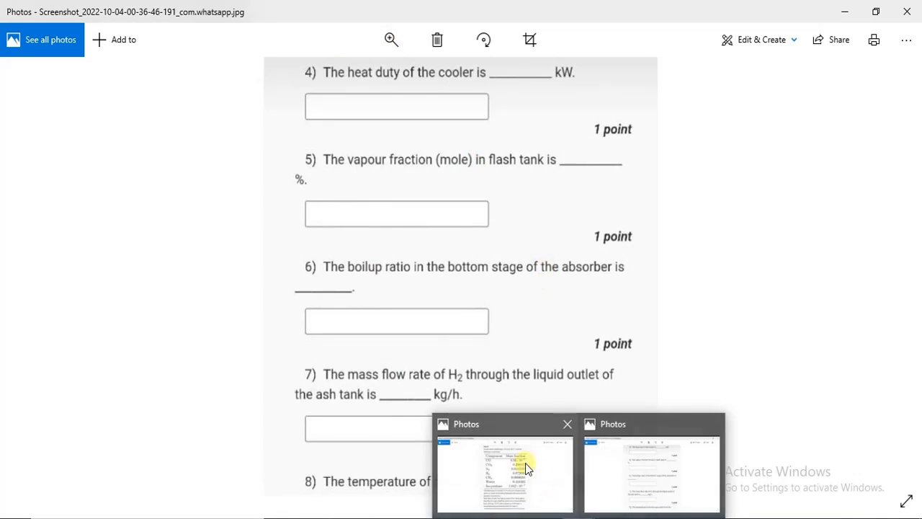
{"action": "left_click", "coordinate": [521, 461]}
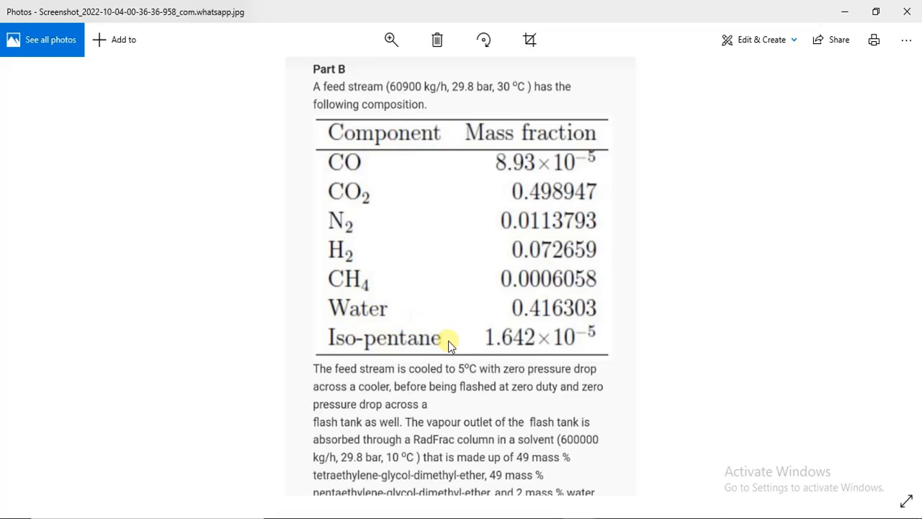
{"action": "left_click_drag", "start_coordinate": [458, 306], "coordinate": [452, 202]}
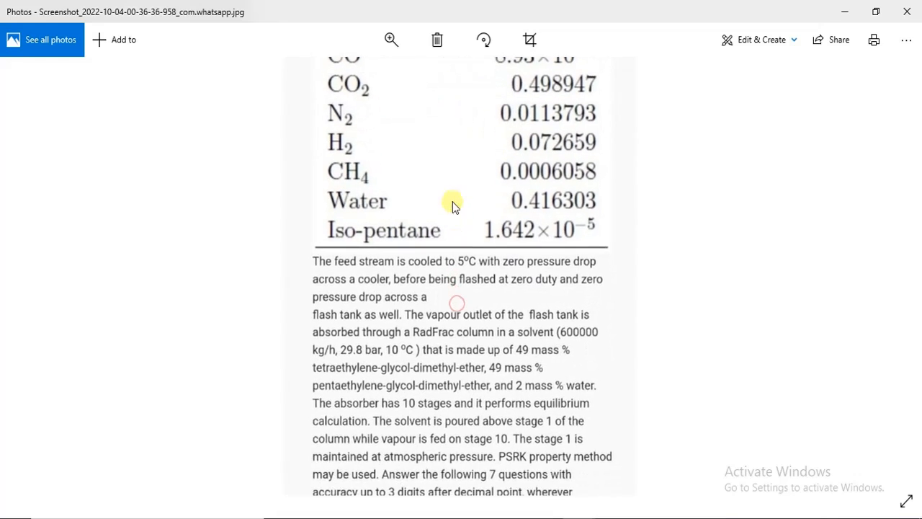
{"action": "left_click_drag", "start_coordinate": [463, 294], "coordinate": [469, 237]}
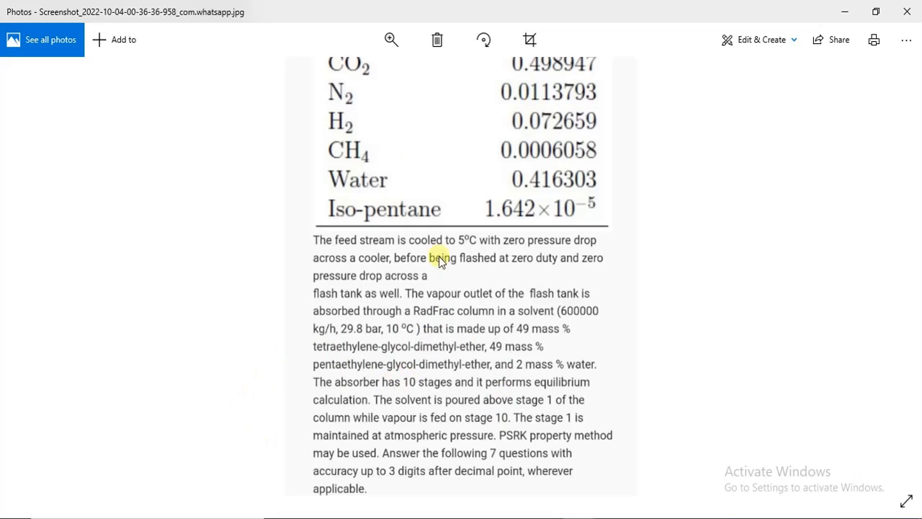
{"action": "left_click_drag", "start_coordinate": [445, 166], "coordinate": [439, 140]}
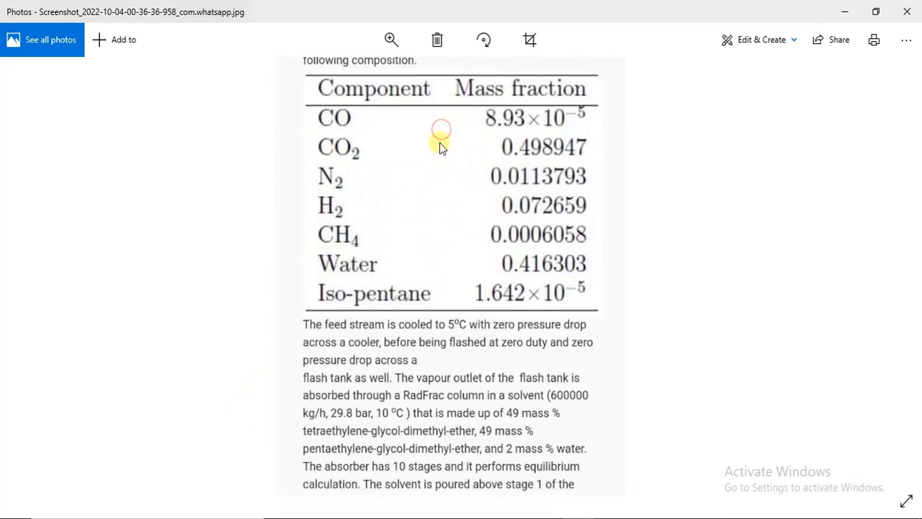
{"action": "left_click_drag", "start_coordinate": [434, 265], "coordinate": [445, 200]}
{"action": "left_click_drag", "start_coordinate": [547, 443], "coordinate": [548, 374]}
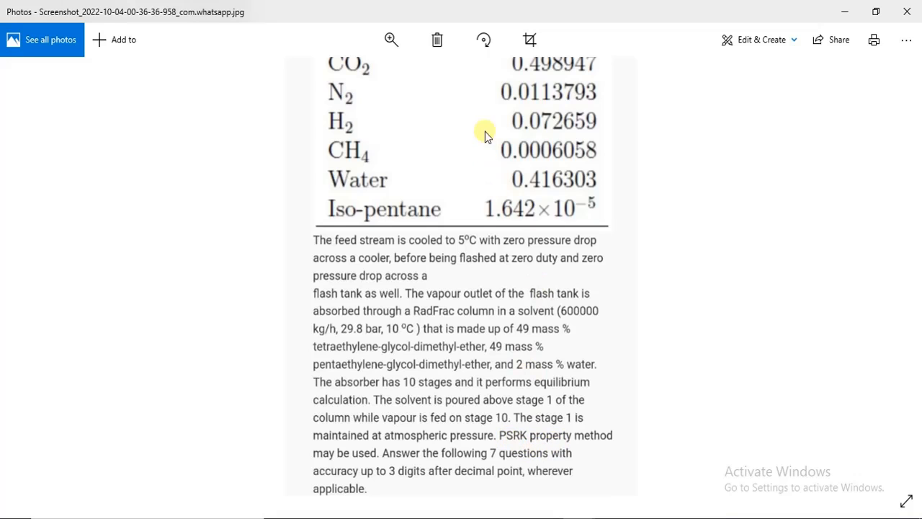
{"action": "scroll", "coordinate": [484, 134], "scroll_direction": "up", "scroll_amount": 3}
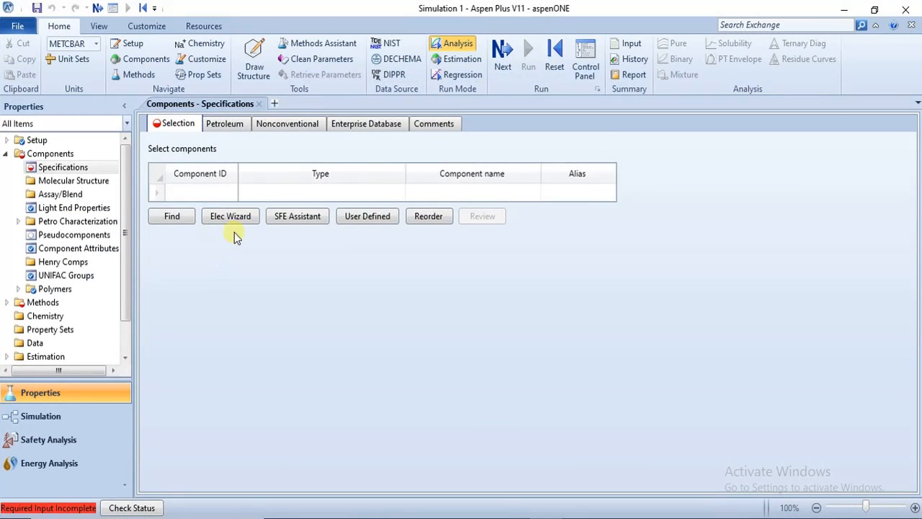
- Switch to Aspen Plus and add CO, CO2 and N2 to the component list, consulting the feed table in the problem statement
{"action": "left_click", "coordinate": [185, 191]}
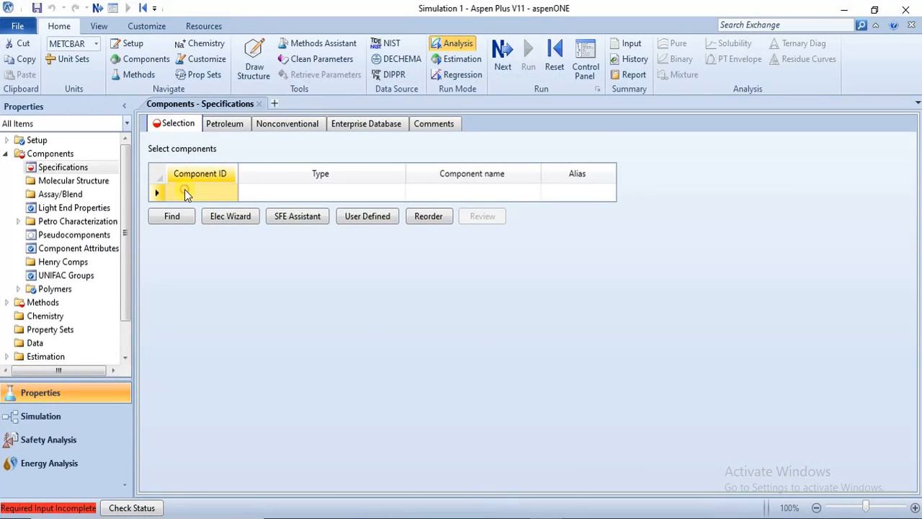
{"action": "type", "text": "CO"}
{"action": "key", "text": "Return"}
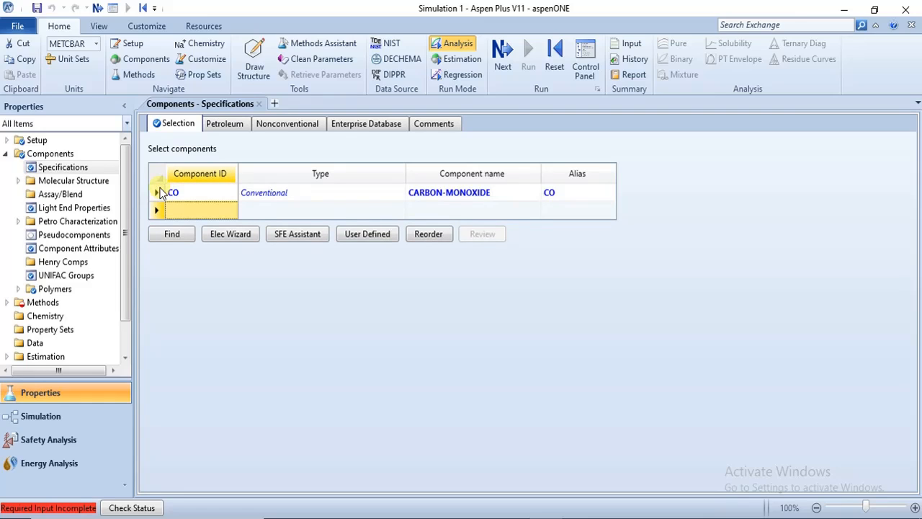
{"action": "type", "text": "C"}
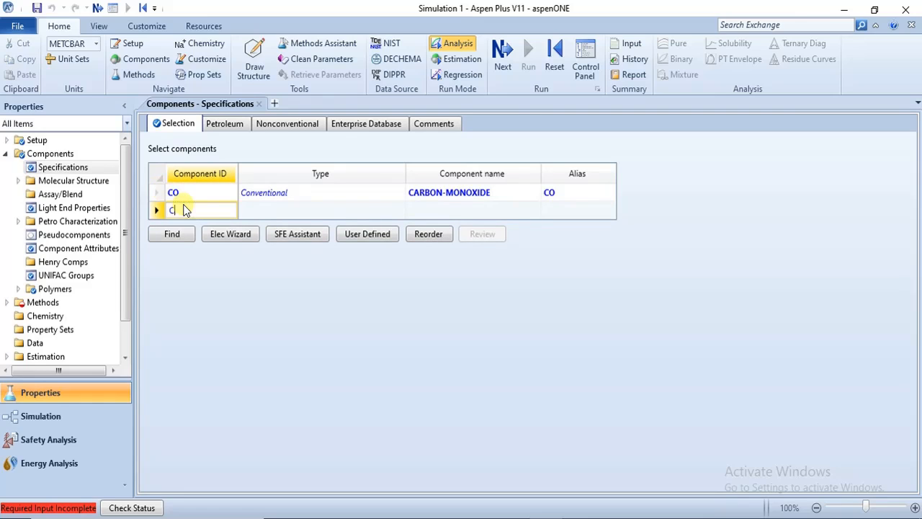
{"action": "type", "text": "O2"}
{"action": "key", "text": "Return"}
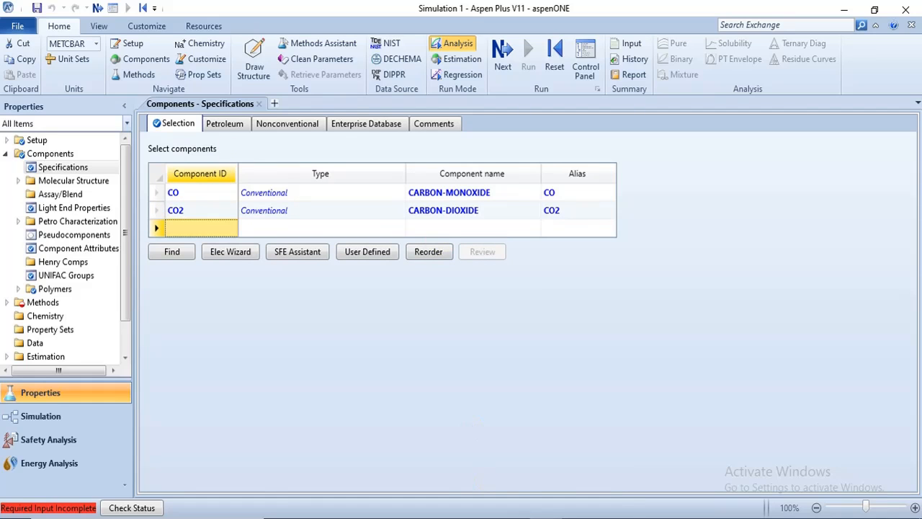
{"action": "mouse_move", "coordinate": [587, 515]}
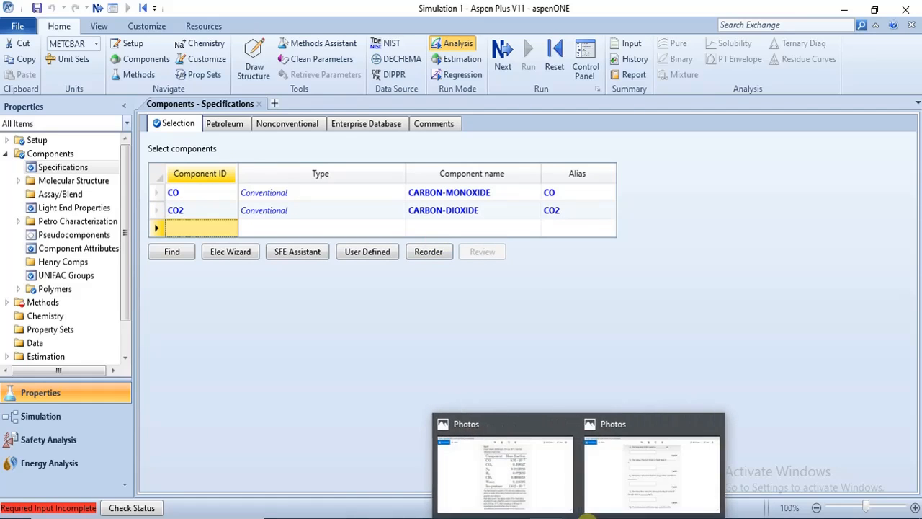
{"action": "mouse_move", "coordinate": [558, 492]}
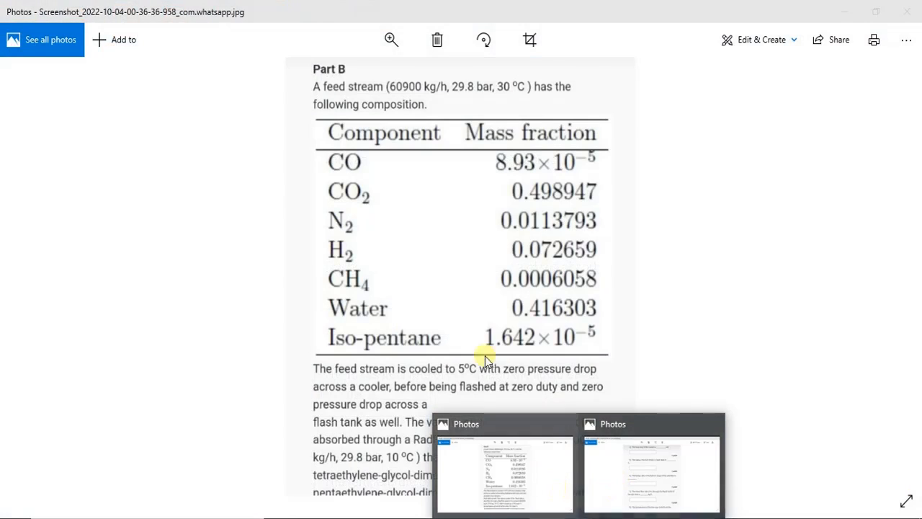
{"action": "type", "text": "N2"}
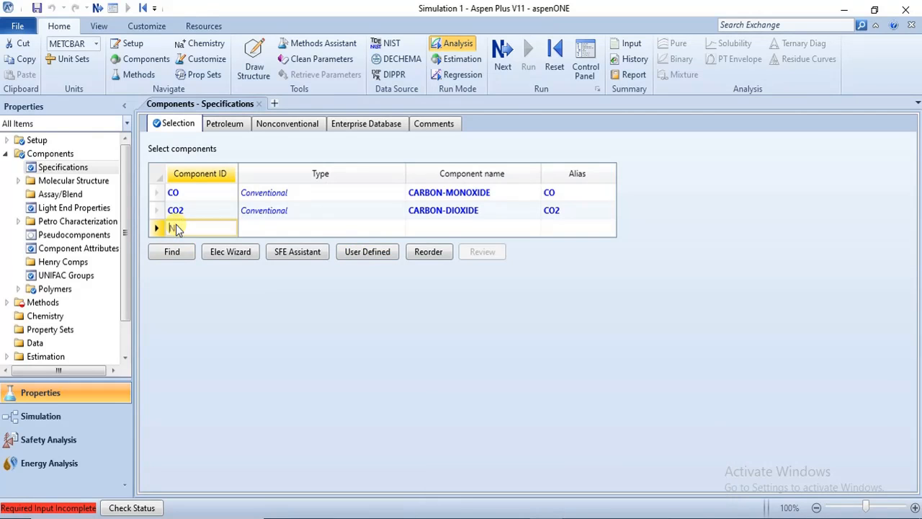
{"action": "key", "text": "Return"}
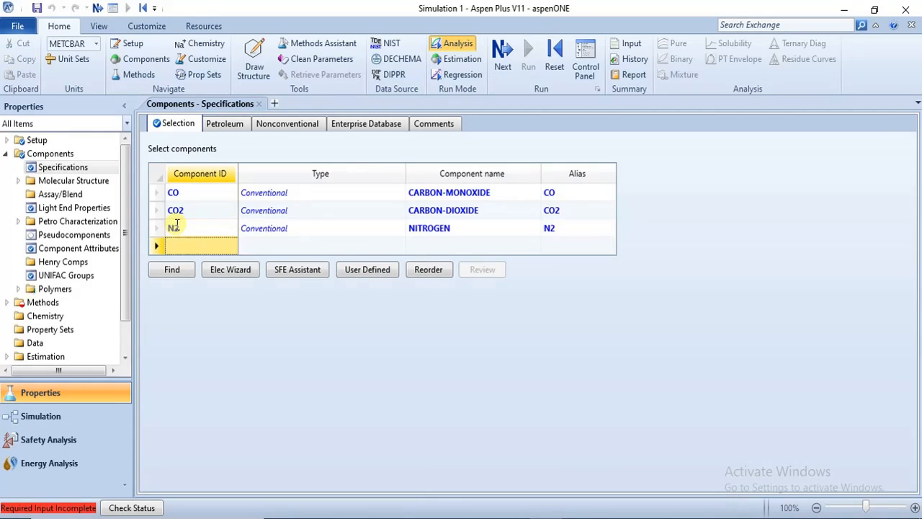
- Check the solvent composition in the problem statement, and add all available databanks to the selected databanks for finding compounds
{"action": "key", "text": "alt+Tab"}
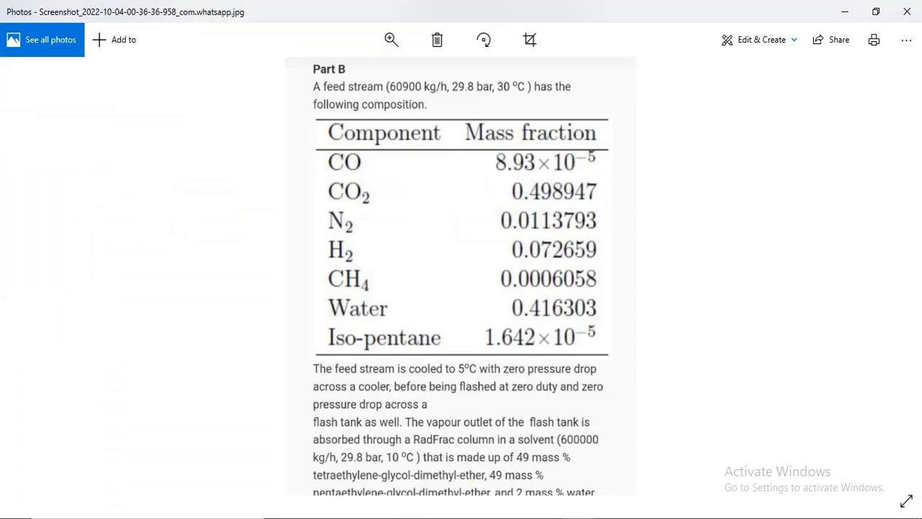
{"action": "scroll", "coordinate": [433, 243], "scroll_direction": "down", "scroll_amount": 3}
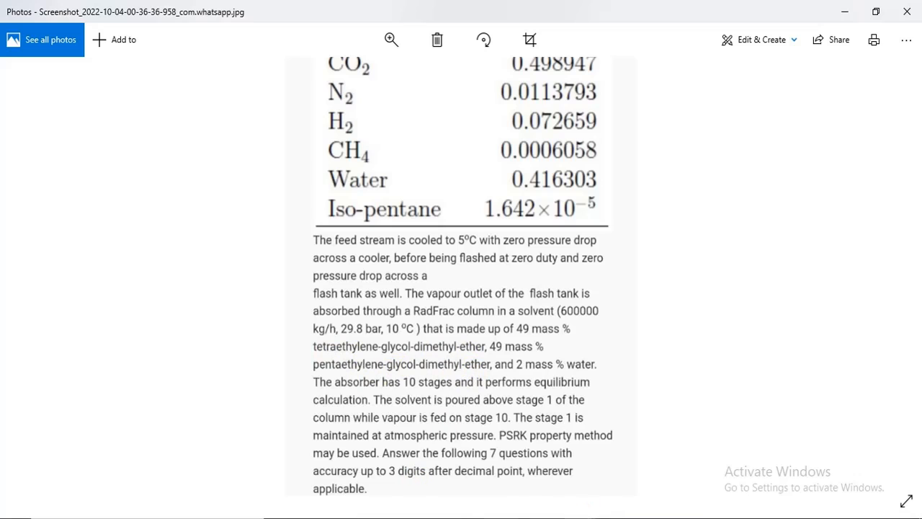
{"action": "left_click", "coordinate": [539, 479]}
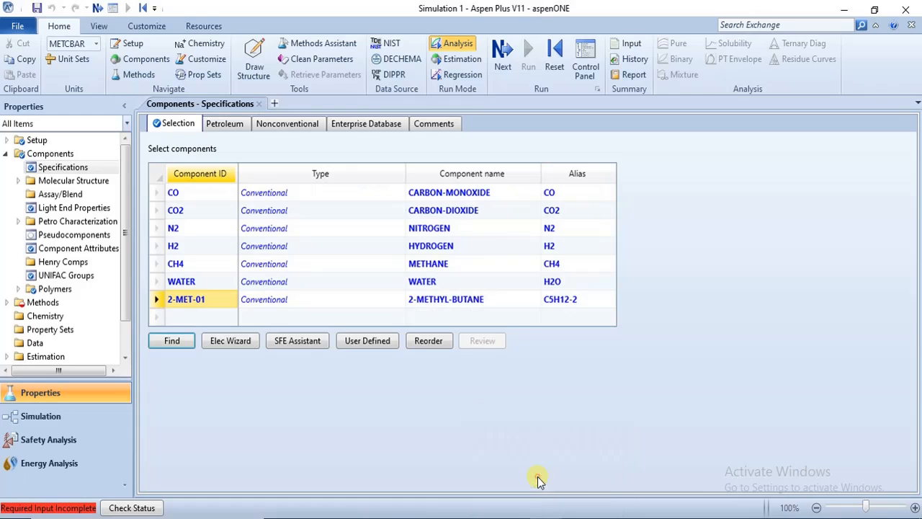
{"action": "left_click", "coordinate": [162, 344]}
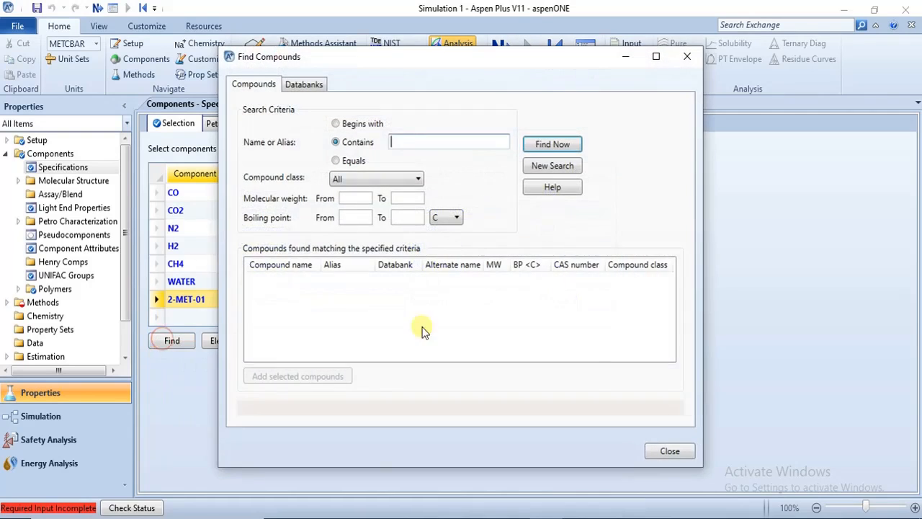
{"action": "left_click", "coordinate": [297, 84]}
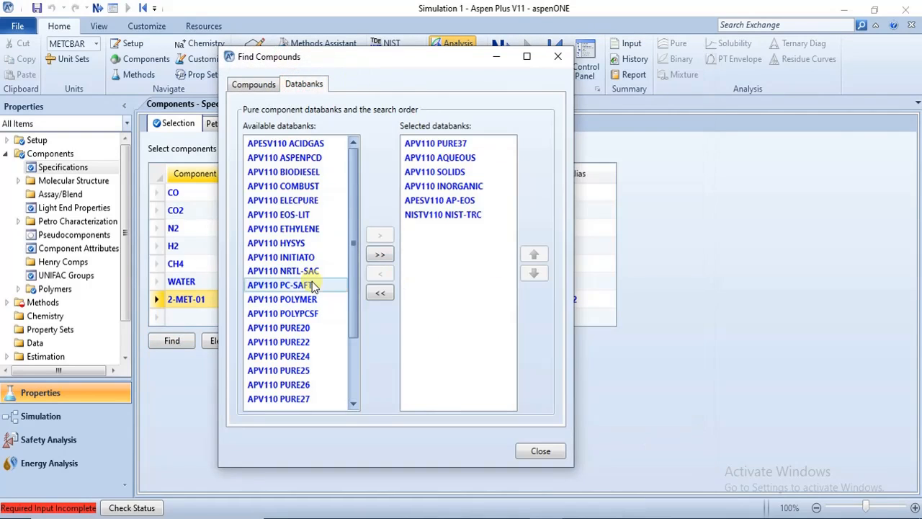
{"action": "left_click", "coordinate": [297, 143]}
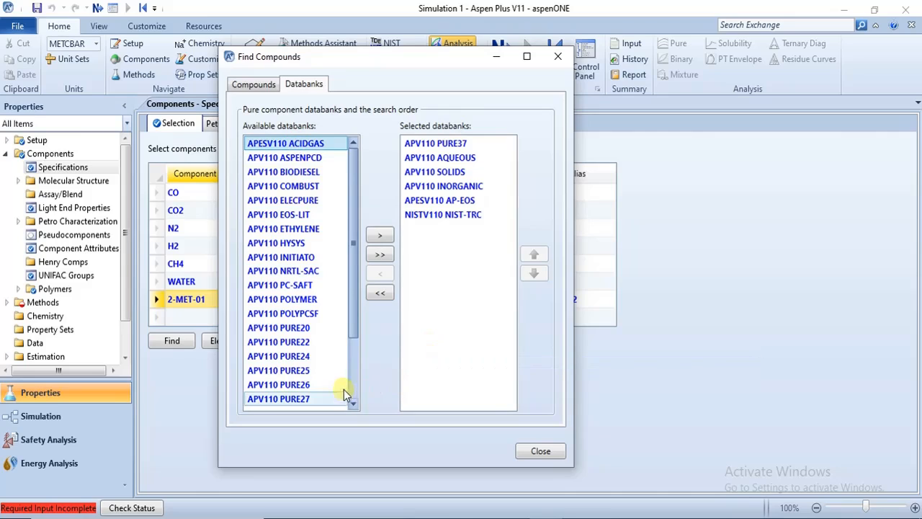
{"action": "scroll", "coordinate": [353, 395], "scroll_direction": "down", "scroll_amount": 2}
{"action": "left_click", "coordinate": [319, 398], "text": "shift"}
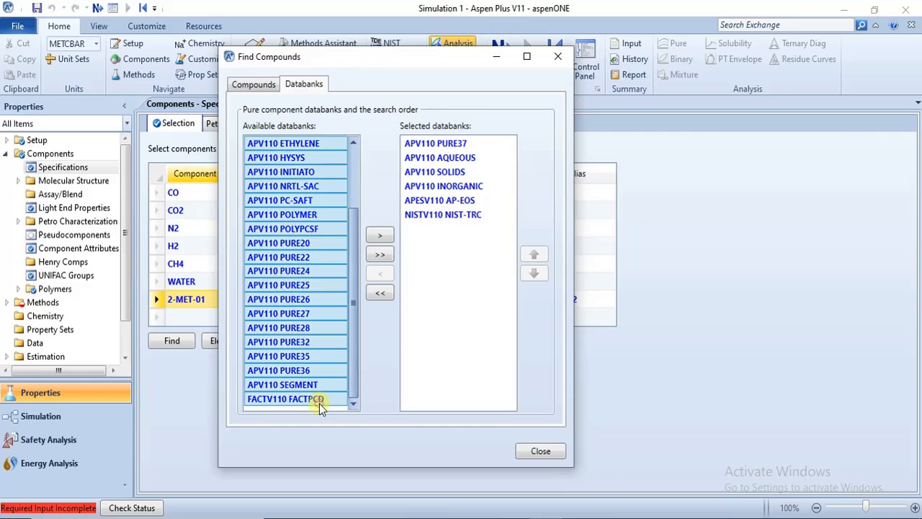
{"action": "left_click", "coordinate": [381, 256]}
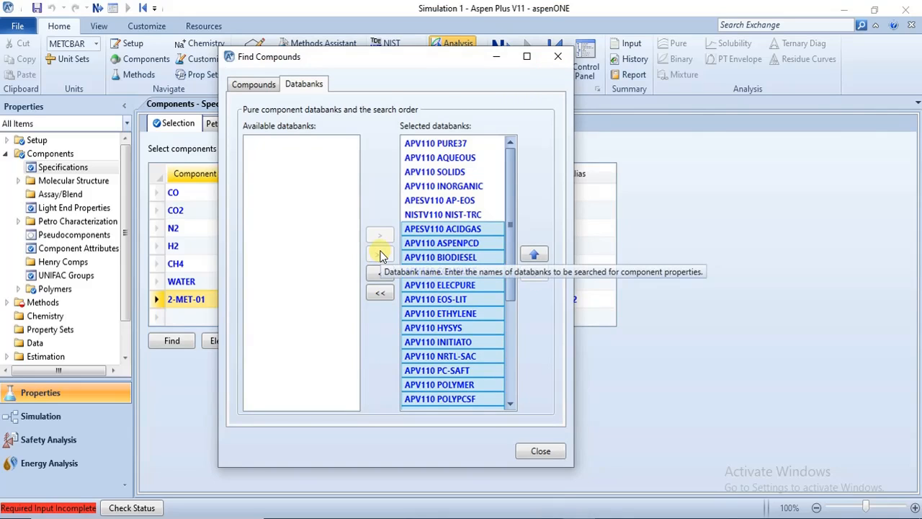
{"action": "left_click", "coordinate": [559, 57]}
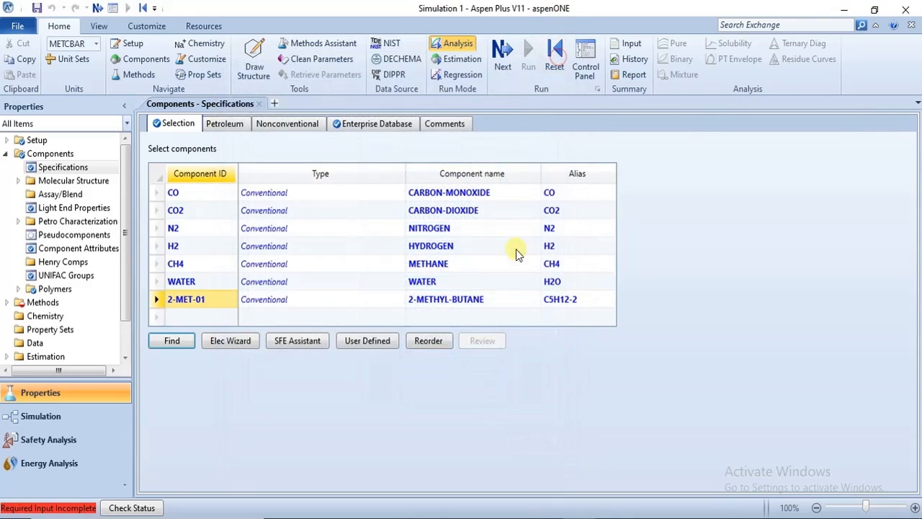
- Search all selected databanks for compounds containing TETRAETHYLENE-GLYCOL-DIMETHYL-ETHER, checking the solvent name in the problem statement
{"action": "left_click", "coordinate": [184, 341]}
{"action": "left_click", "coordinate": [304, 85]}
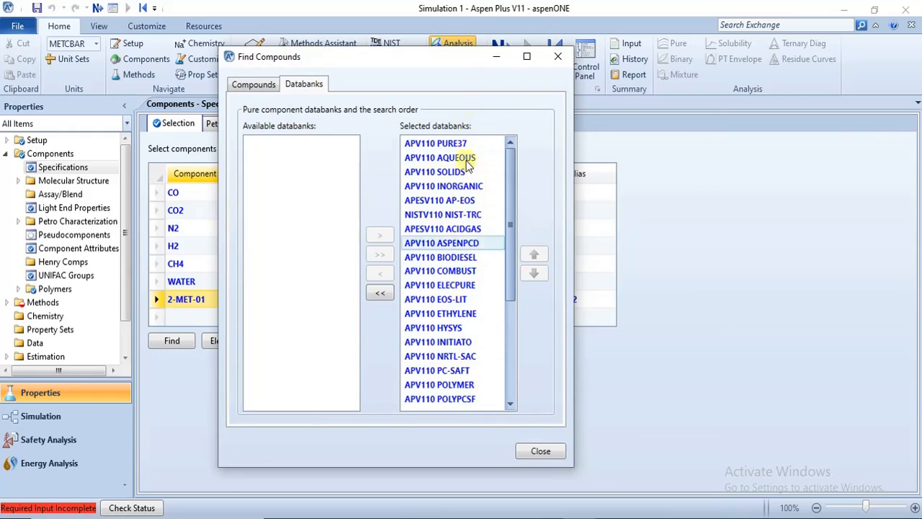
{"action": "left_click", "coordinate": [267, 85]}
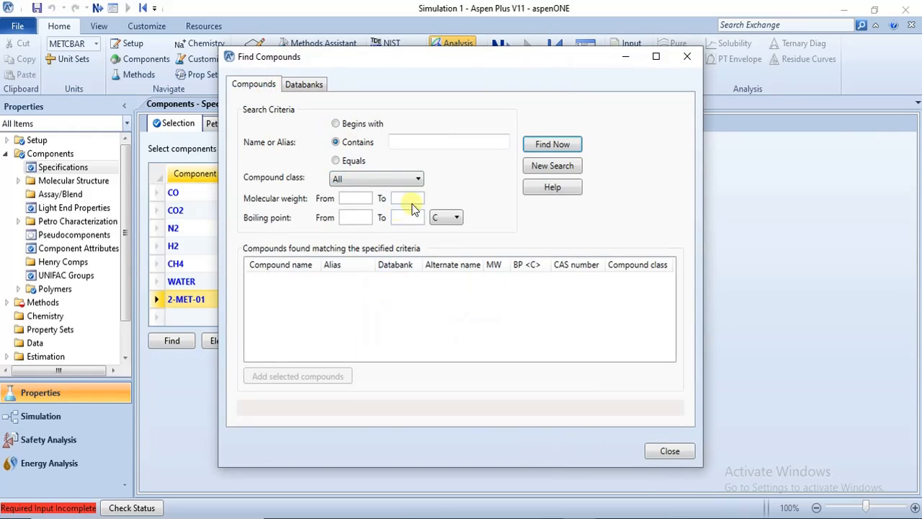
{"action": "left_click", "coordinate": [442, 143]}
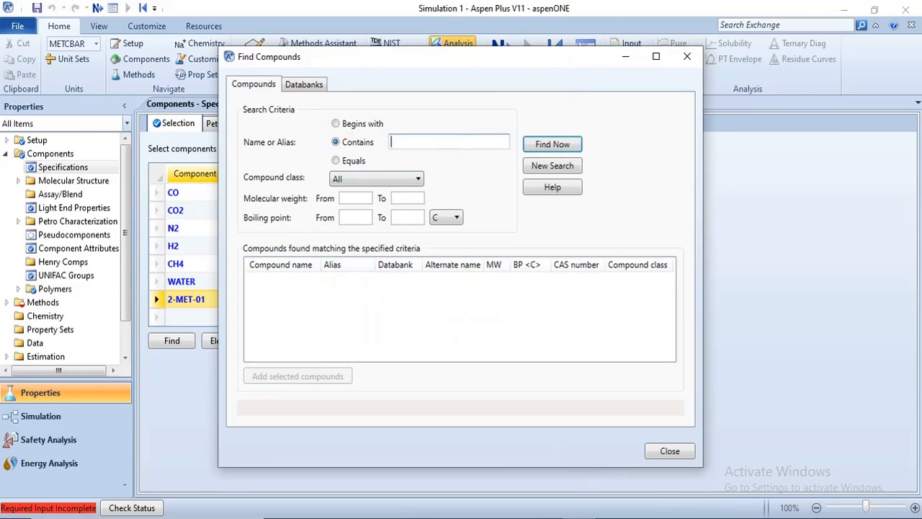
{"action": "mouse_move", "coordinate": [620, 516]}
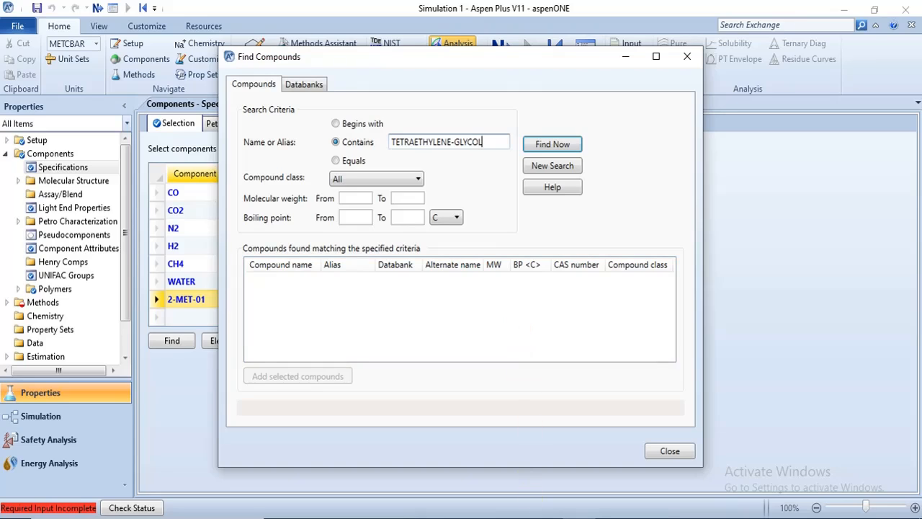
{"action": "mouse_move", "coordinate": [555, 507]}
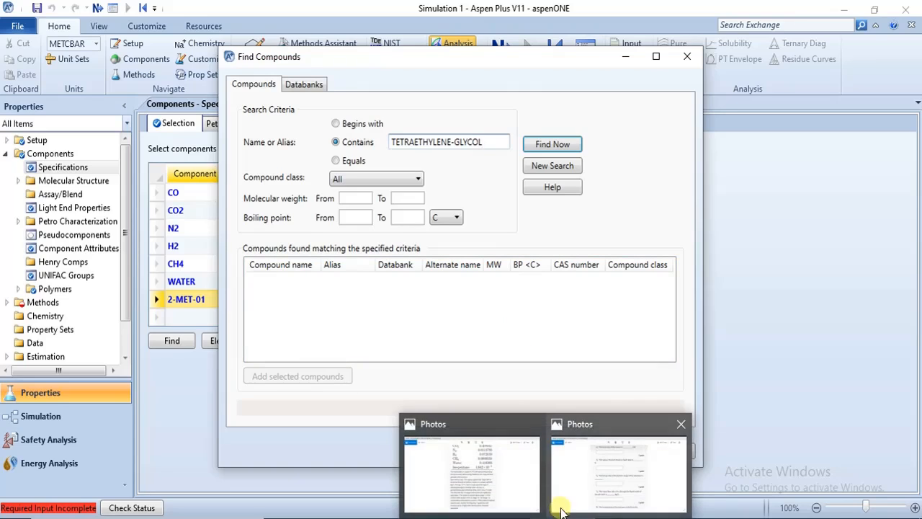
{"action": "left_click", "coordinate": [525, 490]}
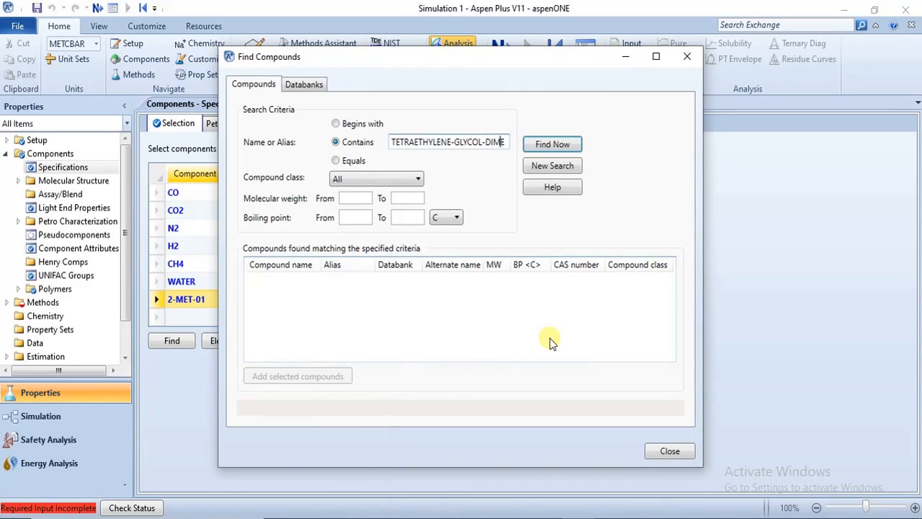
{"action": "type", "text": "TYHY"}
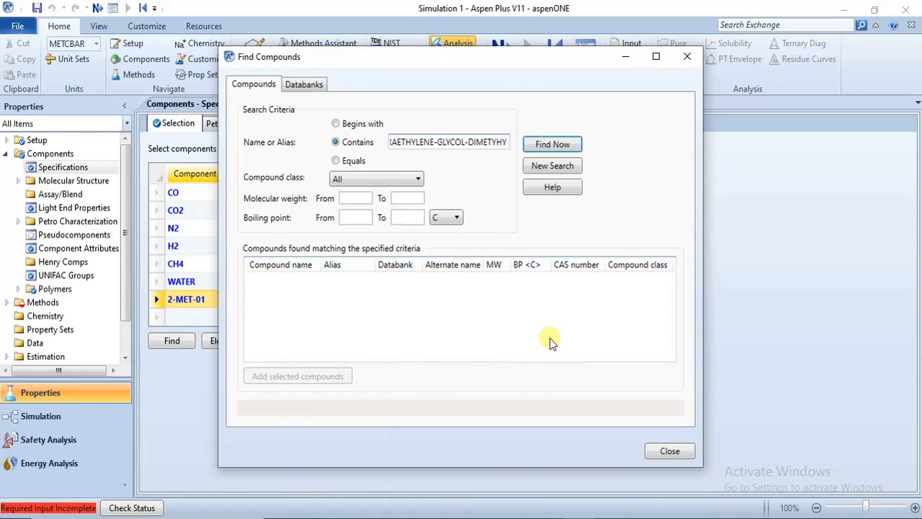
{"action": "key", "text": "BackSpace"}
{"action": "key", "text": "BackSpace"}
{"action": "key", "text": "BackSpace"}
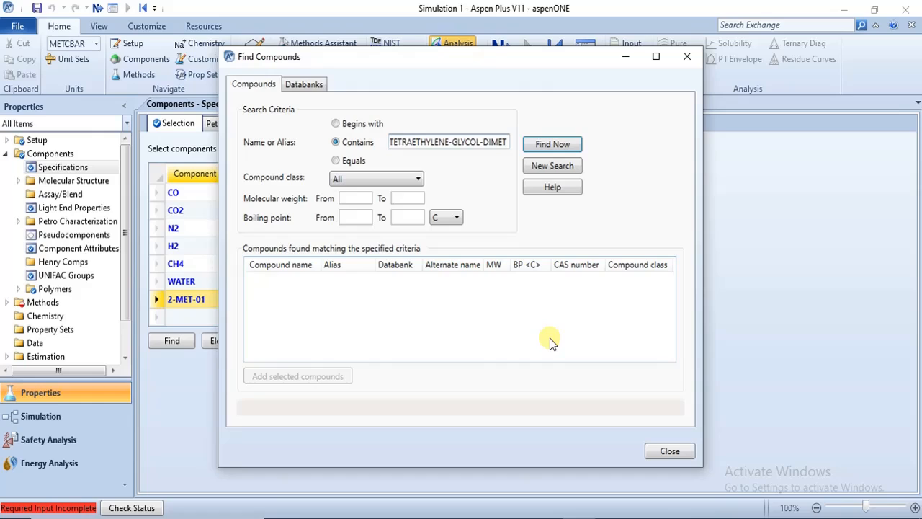
{"action": "type", "text": "HYL"}
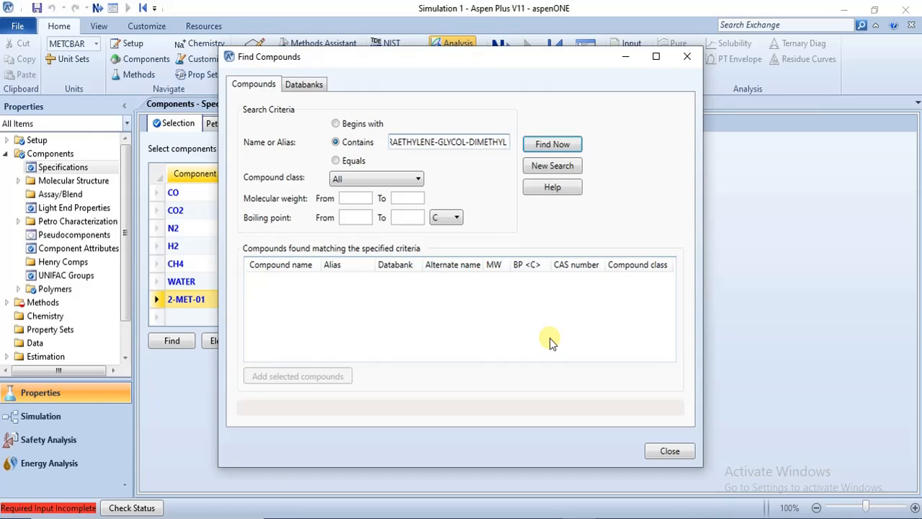
{"action": "type", "text": "-"}
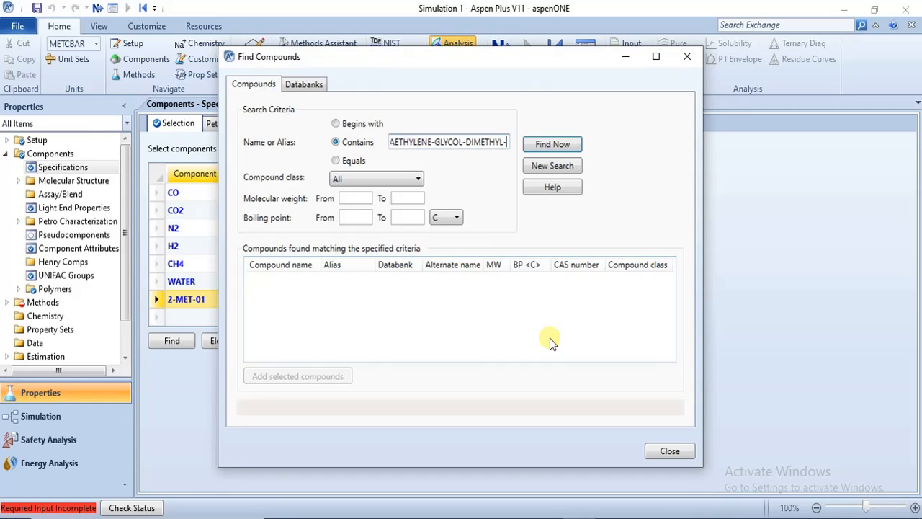
{"action": "type", "text": "ET"}
{"action": "type", "text": "HER"}
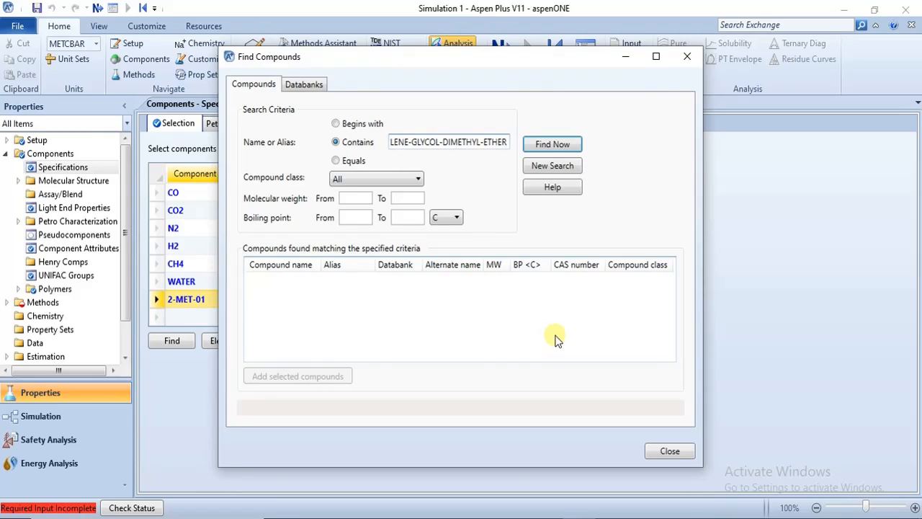
{"action": "key", "text": "Return"}
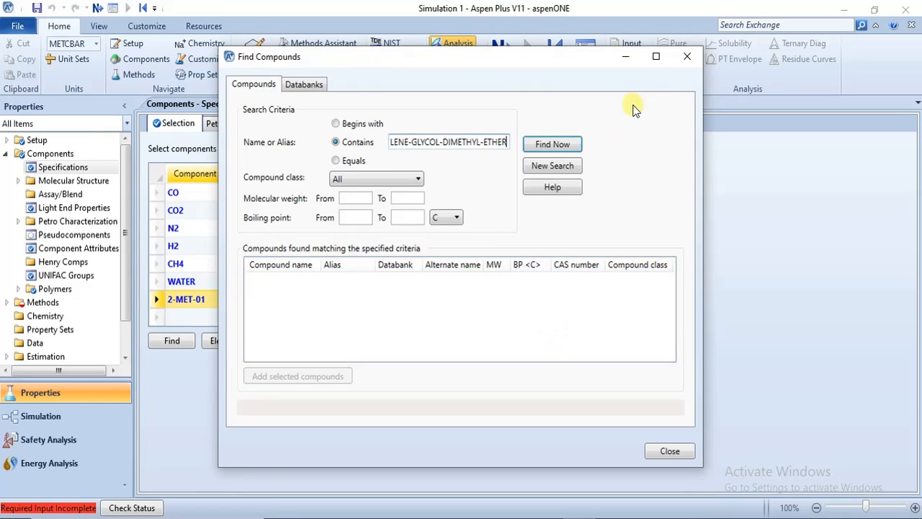
{"action": "left_click", "coordinate": [548, 146]}
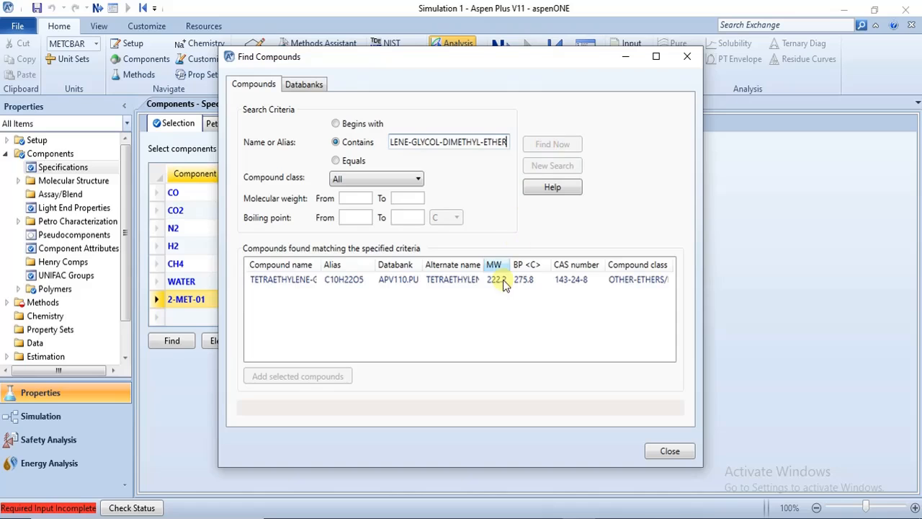
- Widen the search results' name columns, and add tetraethylene-glycol-dimethyl-ether to the component list without replacing 2-METHYL-BUTANE
{"action": "left_click", "coordinate": [657, 57]}
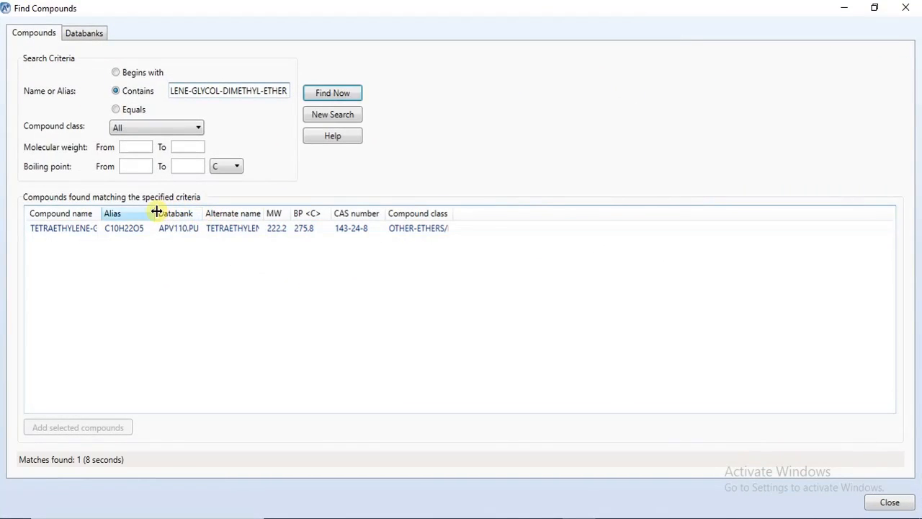
{"action": "left_click_drag", "start_coordinate": [156, 211], "coordinate": [200, 212]}
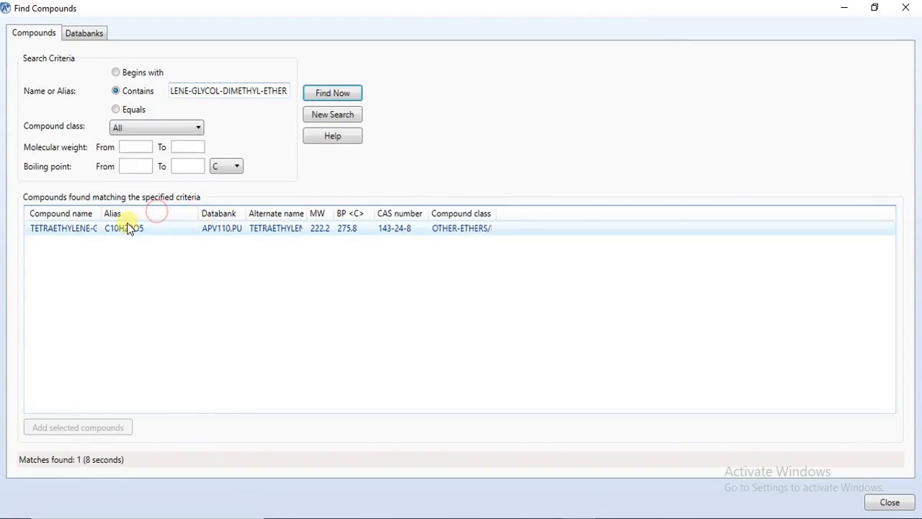
{"action": "left_click_drag", "start_coordinate": [101, 211], "coordinate": [203, 237]}
{"action": "left_click", "coordinate": [134, 229]}
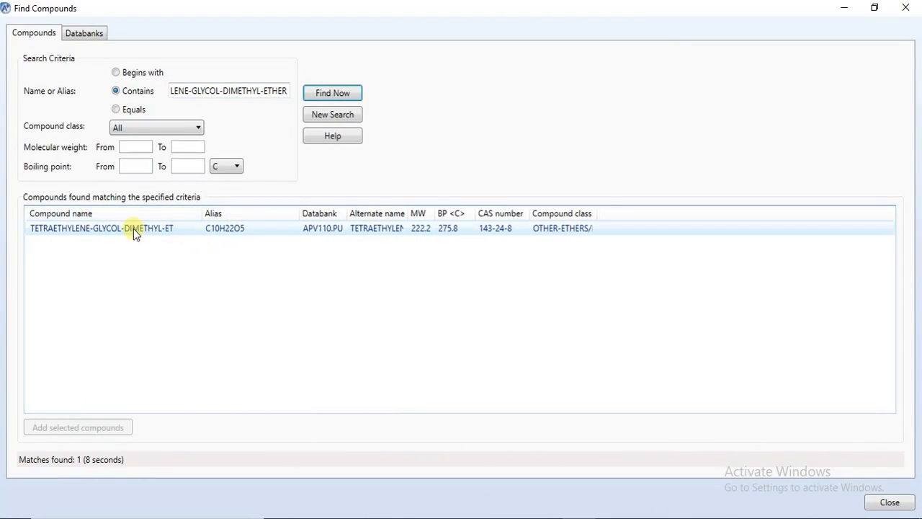
{"action": "left_click", "coordinate": [80, 431]}
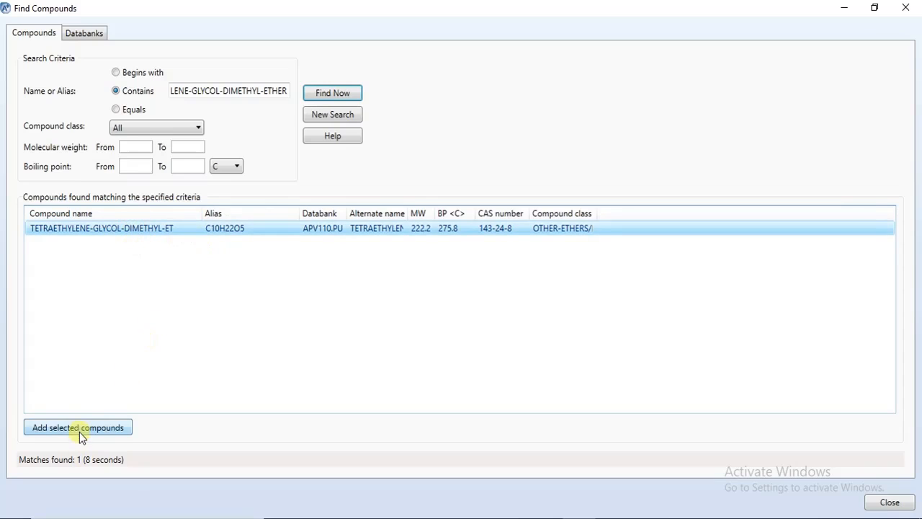
{"action": "left_click", "coordinate": [79, 431]}
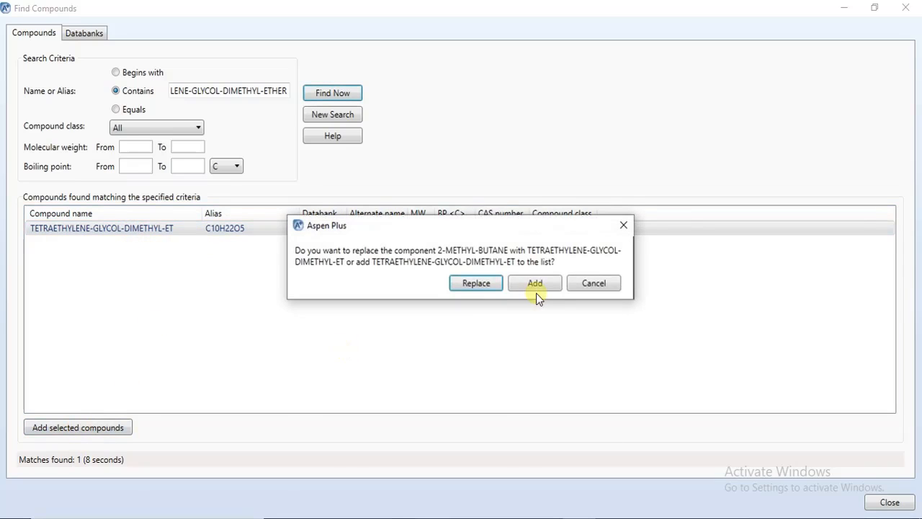
{"action": "left_click", "coordinate": [535, 285]}
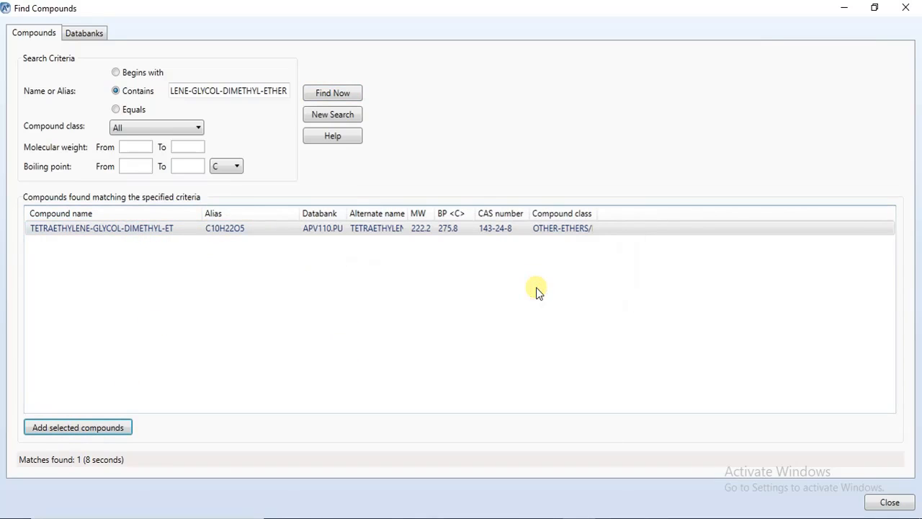
{"action": "left_click", "coordinate": [905, 7]}
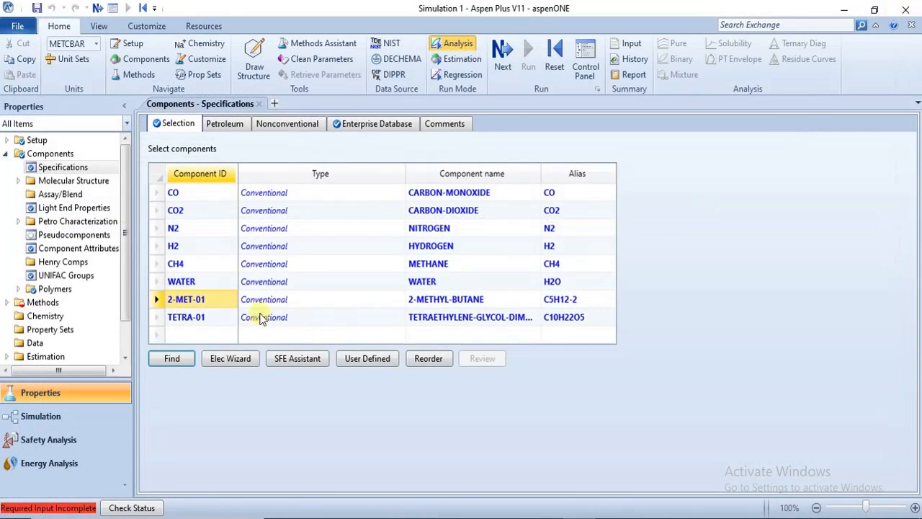
- Add pentaethylene-glycol-dimethyl-ether to the component list in the empty row below TETRA-01
{"action": "left_click", "coordinate": [213, 321]}
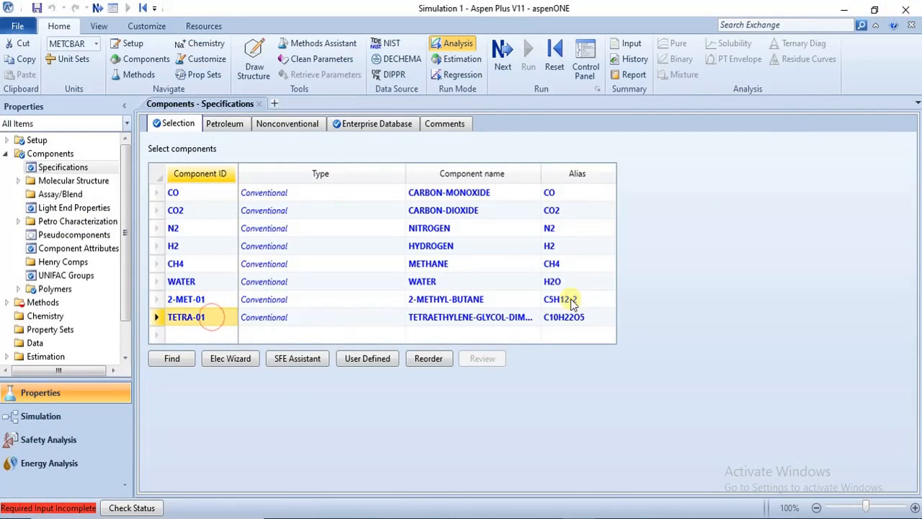
{"action": "left_click", "coordinate": [171, 335]}
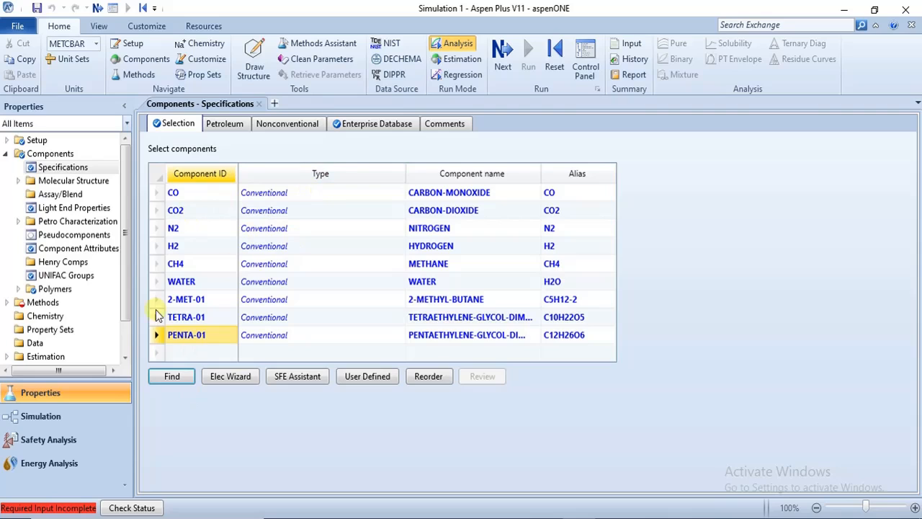
- Set the property method filter to ALL and the base method to PSRK, checking the method against the problem statement
{"action": "left_click", "coordinate": [26, 304]}
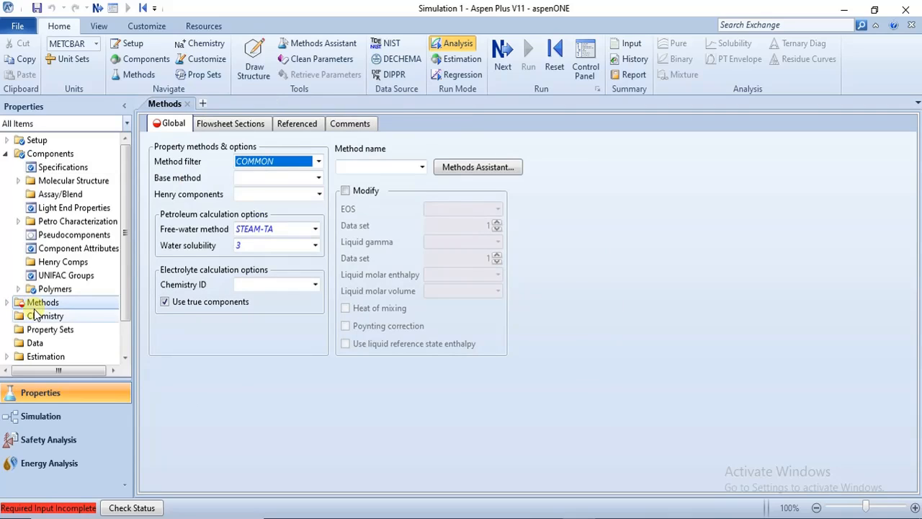
{"action": "left_click", "coordinate": [317, 164]}
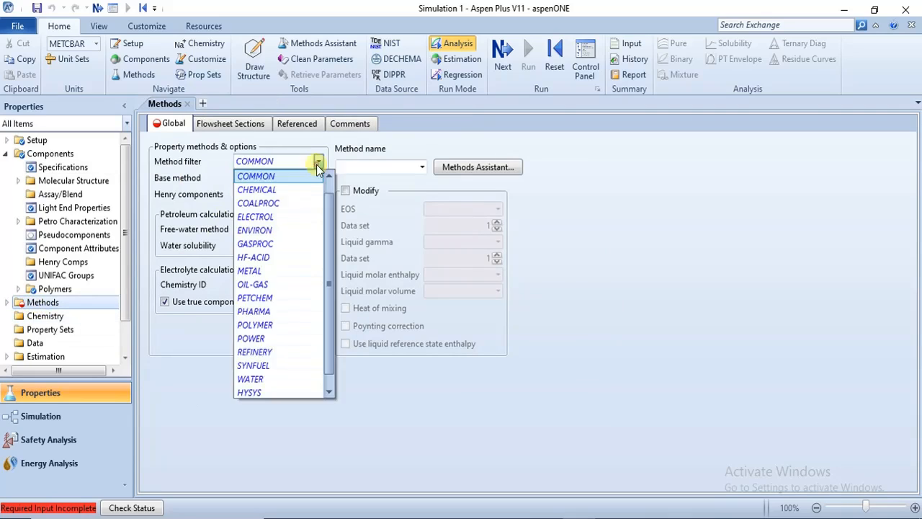
{"action": "scroll", "coordinate": [306, 186], "scroll_direction": "up", "scroll_amount": 1}
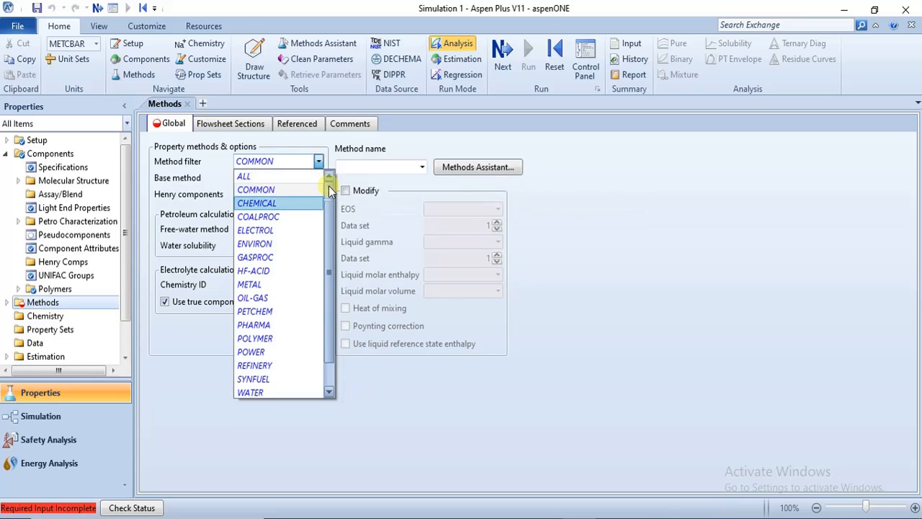
{"action": "left_click", "coordinate": [276, 177]}
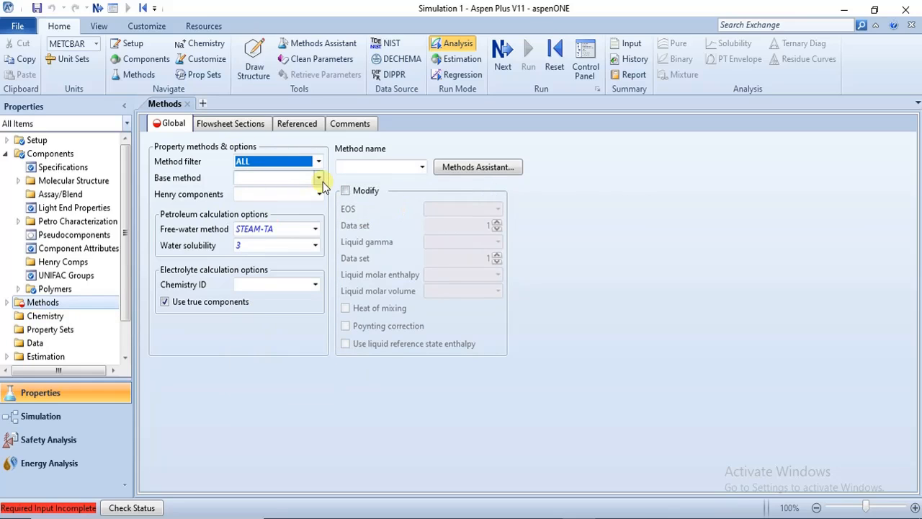
{"action": "left_click", "coordinate": [322, 181]}
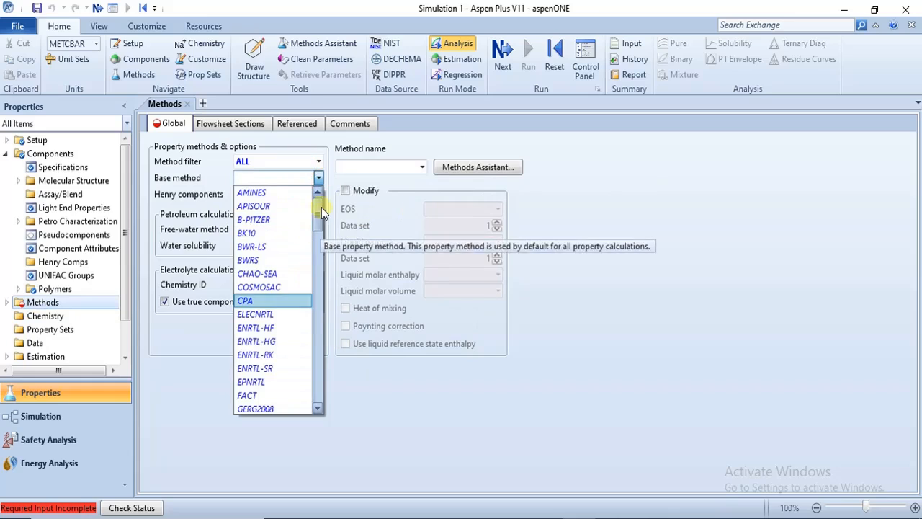
{"action": "left_click", "coordinate": [314, 353]}
{"action": "left_click", "coordinate": [314, 364]}
{"action": "left_click", "coordinate": [315, 365]}
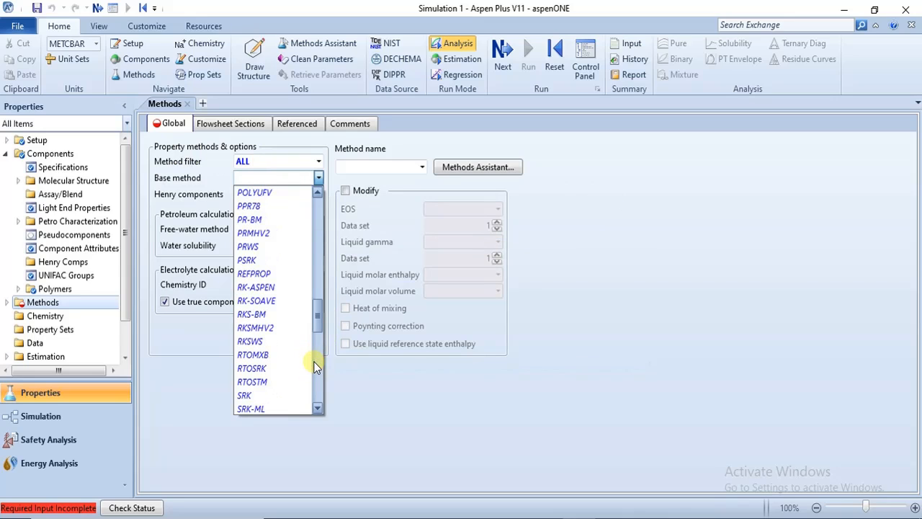
{"action": "left_click", "coordinate": [246, 259]}
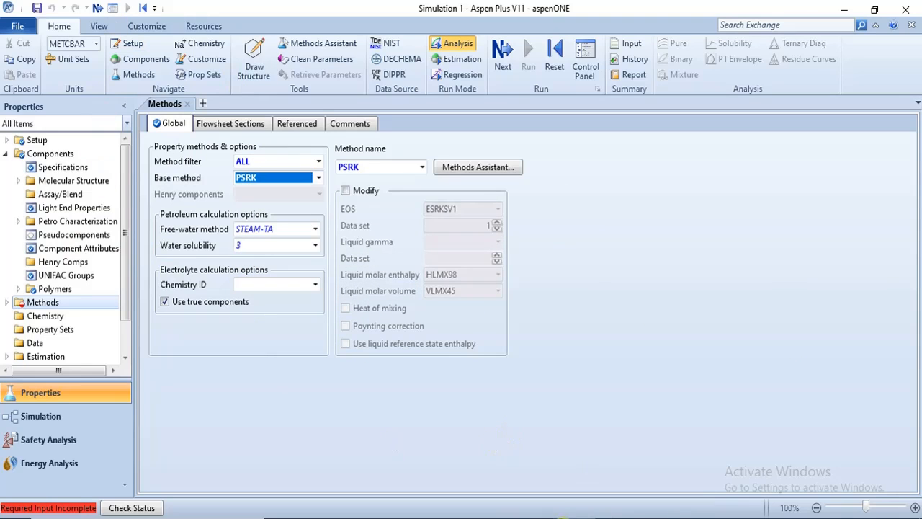
{"action": "mouse_move", "coordinate": [551, 516]}
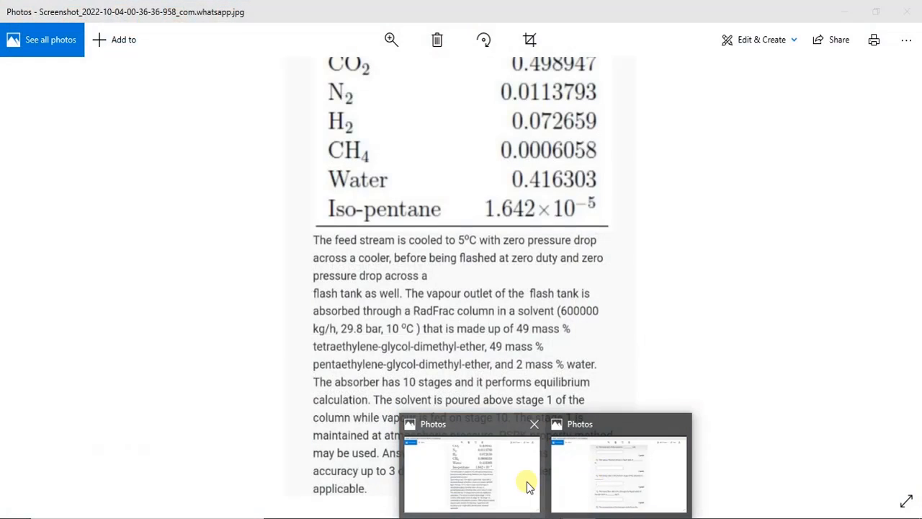
{"action": "left_click", "coordinate": [527, 486]}
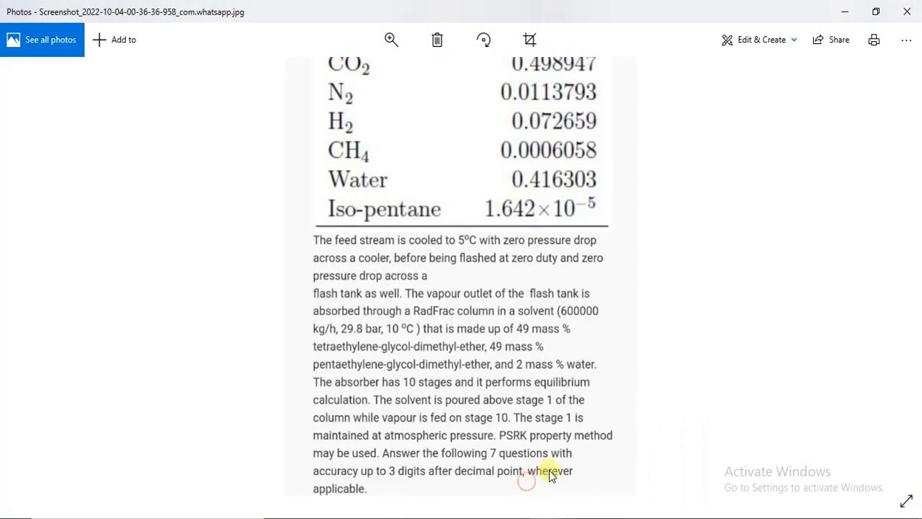
{"action": "left_click", "coordinate": [574, 511]}
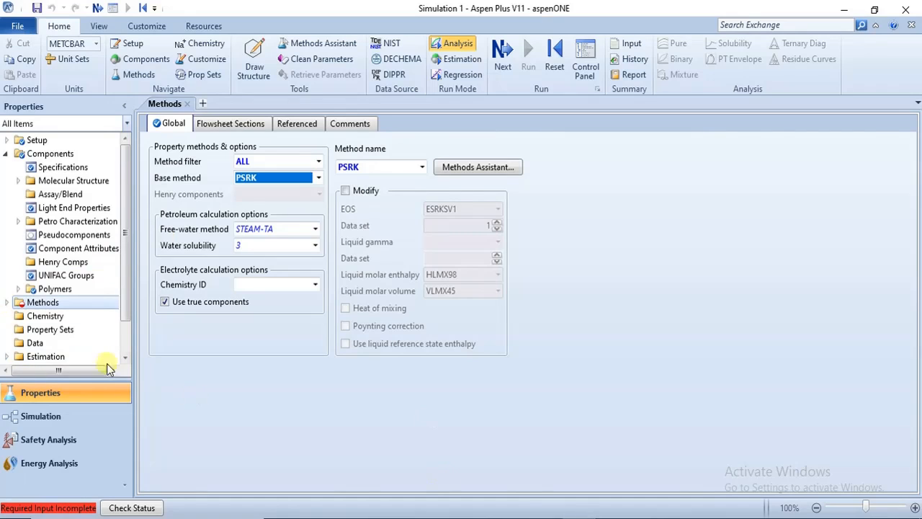
- Complete the required properties input by accepting the BWRKT-1 and BWRKV-1 binary parameters, and go to the Simulation environment without running property analysis
{"action": "left_click", "coordinate": [502, 66]}
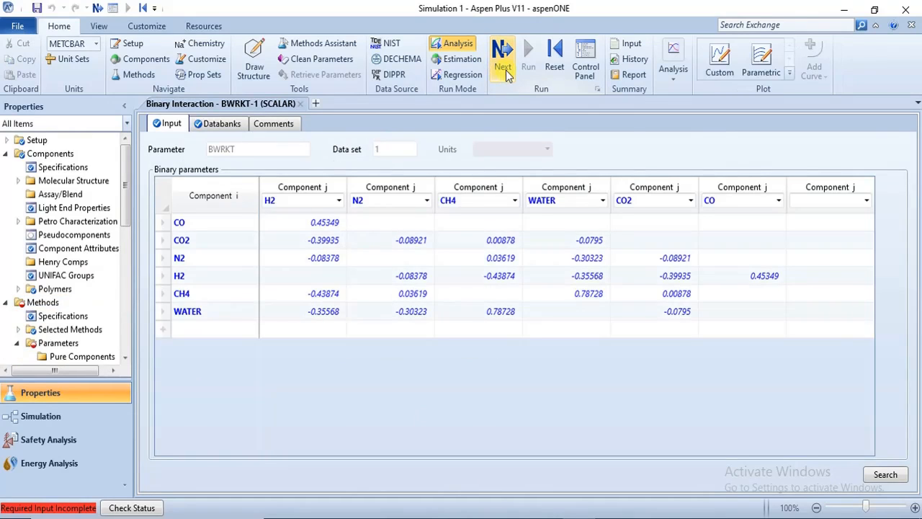
{"action": "left_click", "coordinate": [503, 65]}
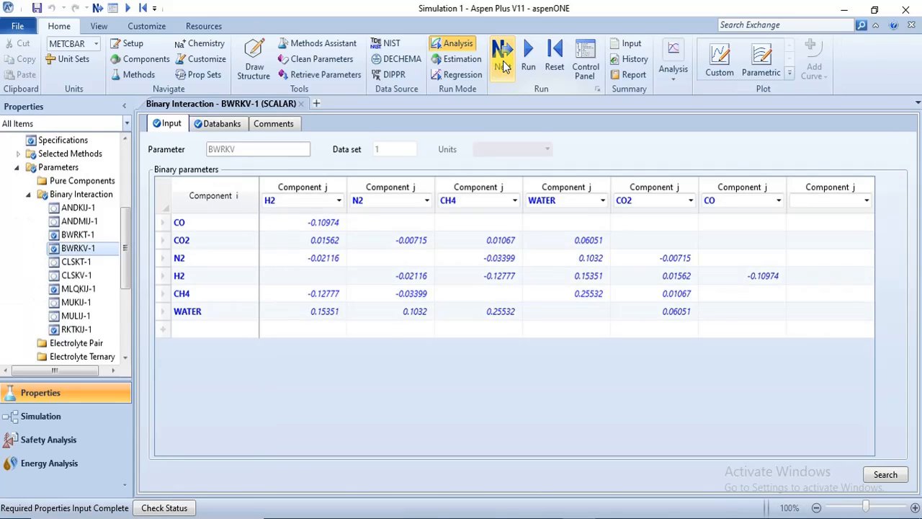
{"action": "left_click", "coordinate": [500, 62]}
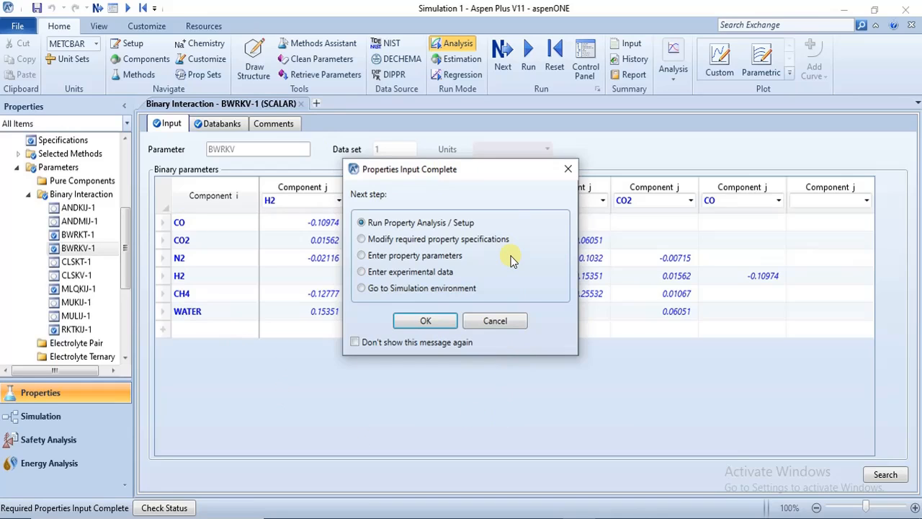
{"action": "left_click", "coordinate": [568, 169]}
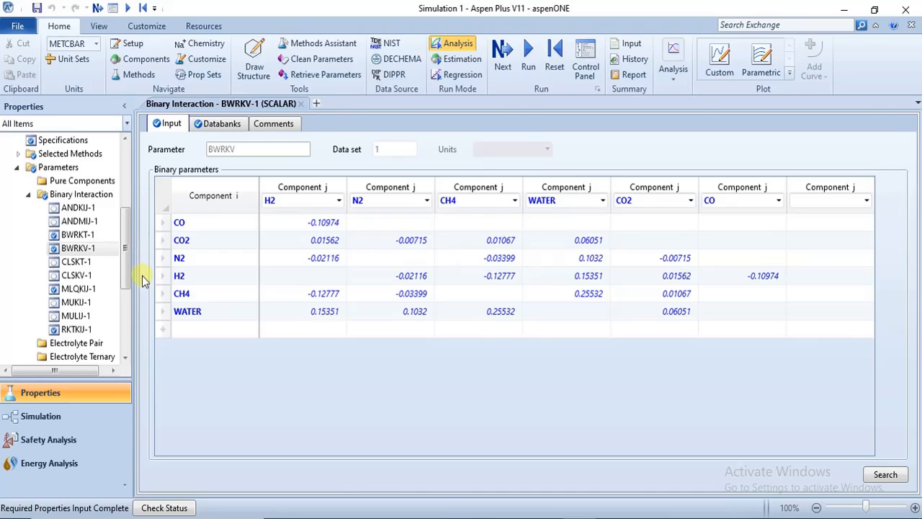
{"action": "left_click", "coordinate": [102, 423]}
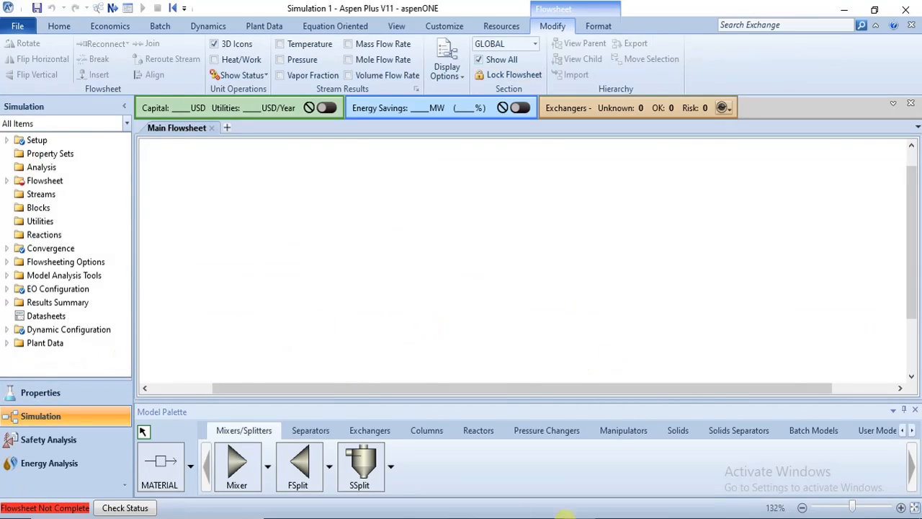
- Switch to Photos and read the Part B statement for the feed conditions, composition, cooler, flash tank, solvent and absorber specifications
{"action": "mouse_move", "coordinate": [546, 517]}
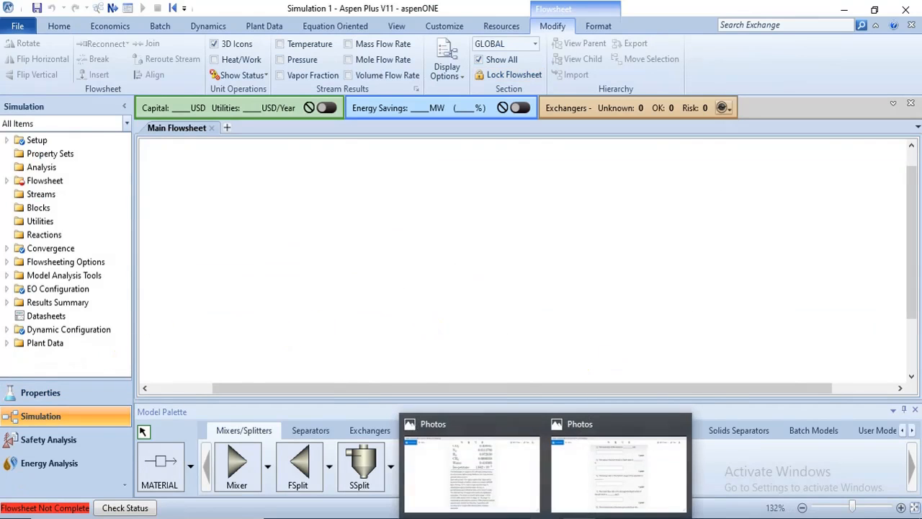
{"action": "left_click", "coordinate": [518, 488]}
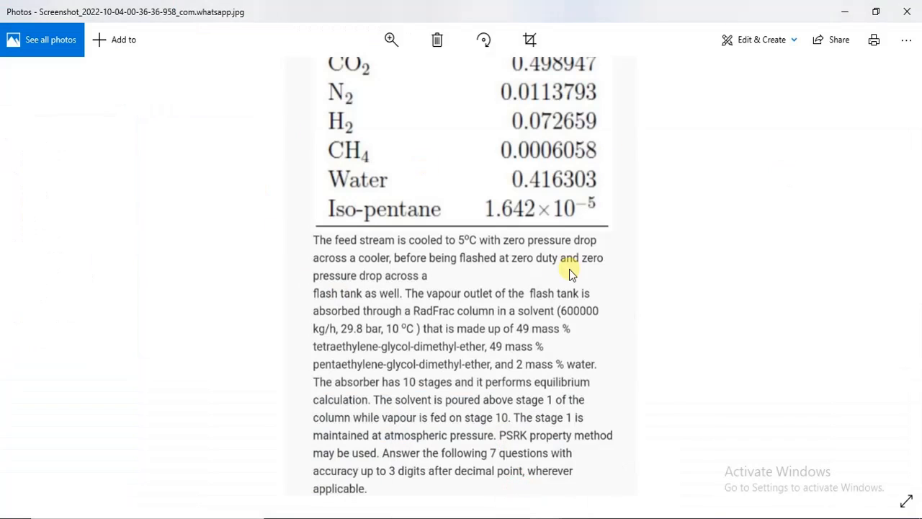
{"action": "scroll", "coordinate": [570, 266], "scroll_direction": "up", "scroll_amount": 3}
{"action": "scroll", "coordinate": [508, 261], "scroll_direction": "up", "scroll_amount": 1}
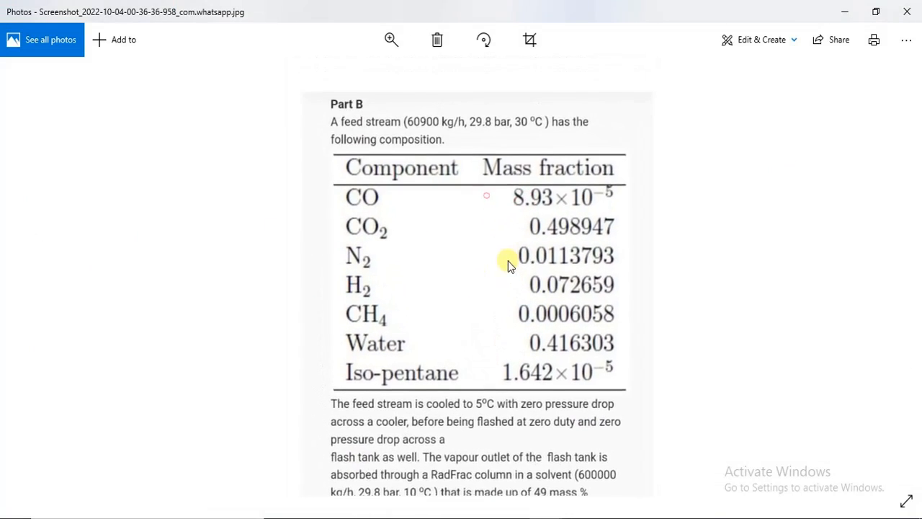
{"action": "scroll", "coordinate": [481, 180], "scroll_direction": "down", "scroll_amount": 2}
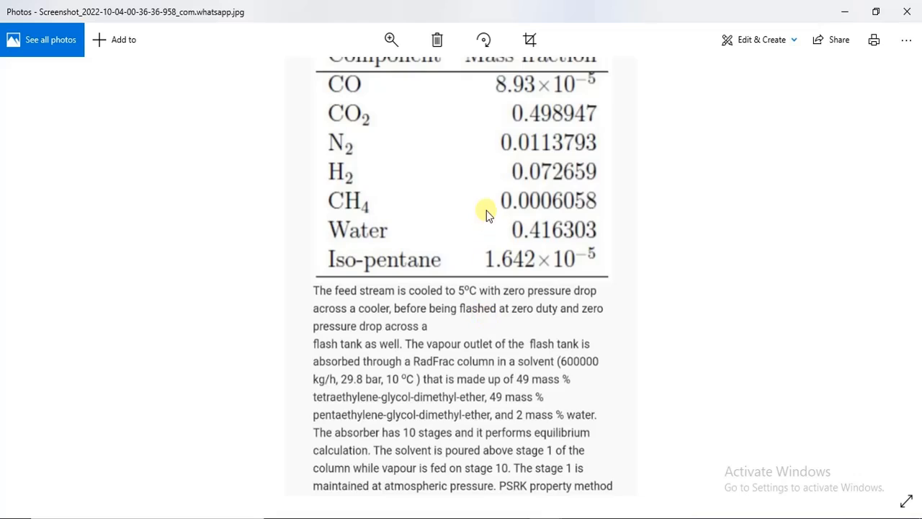
{"action": "scroll", "coordinate": [485, 212], "scroll_direction": "up", "scroll_amount": 2}
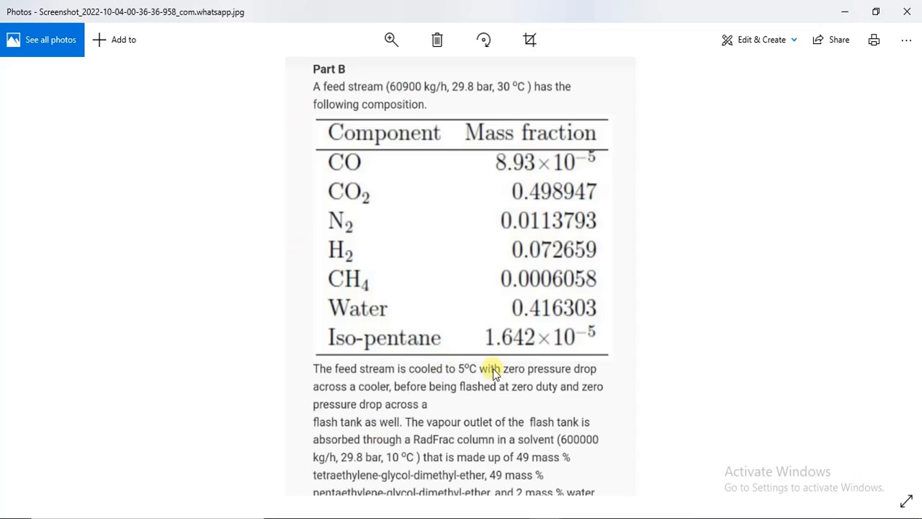
{"action": "scroll", "coordinate": [514, 373], "scroll_direction": "down", "scroll_amount": 2}
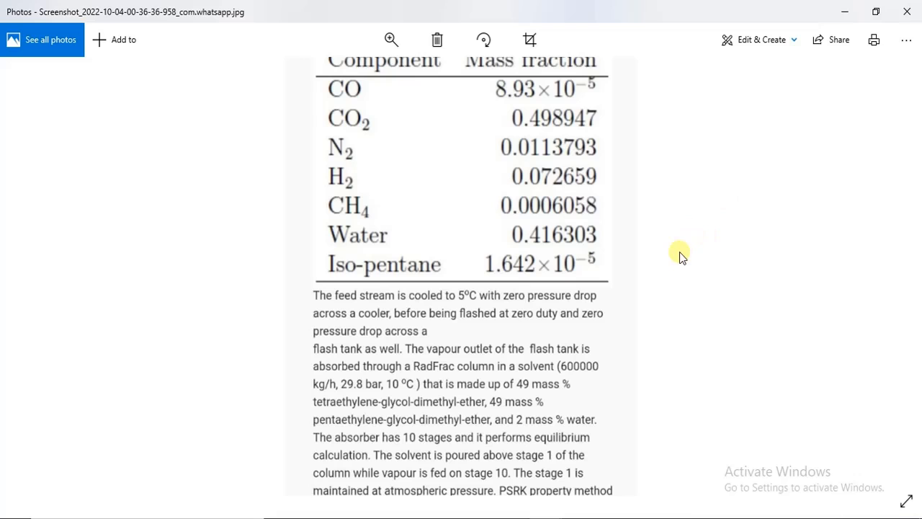
{"action": "scroll", "coordinate": [550, 185], "scroll_direction": "up", "scroll_amount": 3}
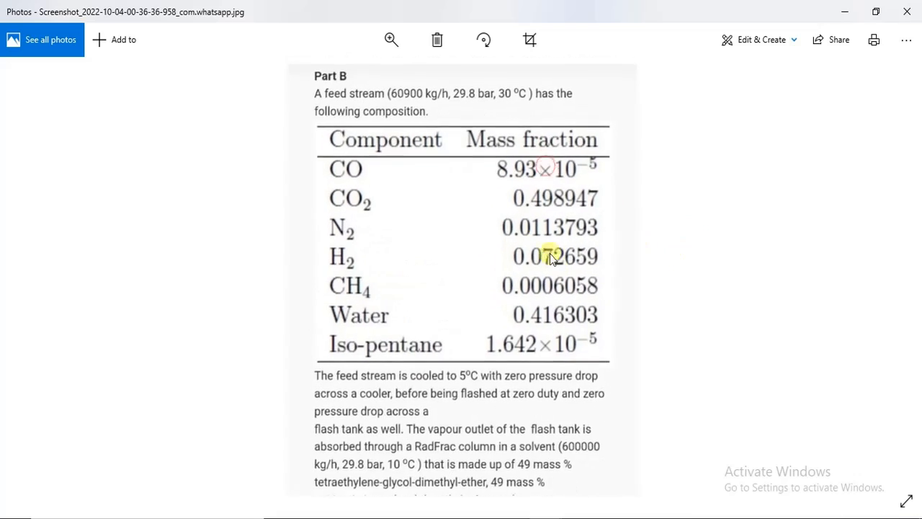
{"action": "left_click_drag", "start_coordinate": [445, 311], "coordinate": [465, 173]}
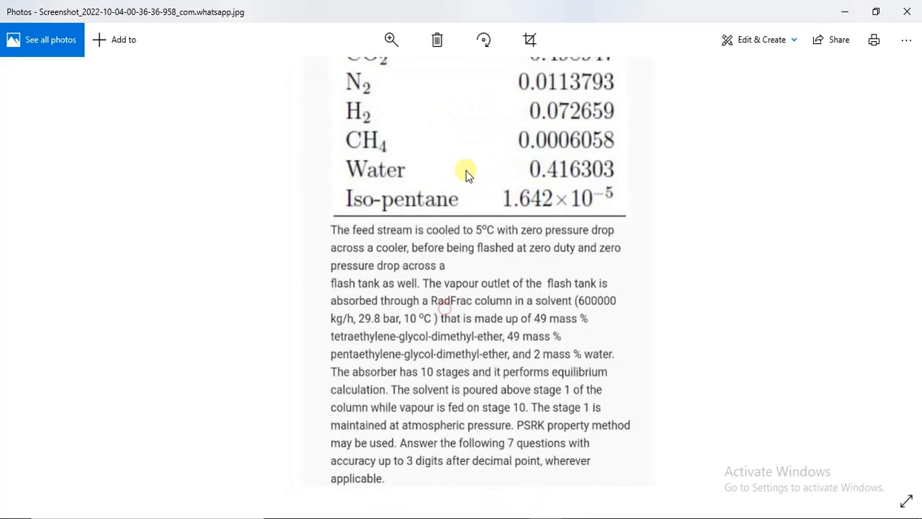
{"action": "left_click_drag", "start_coordinate": [475, 223], "coordinate": [486, 341]}
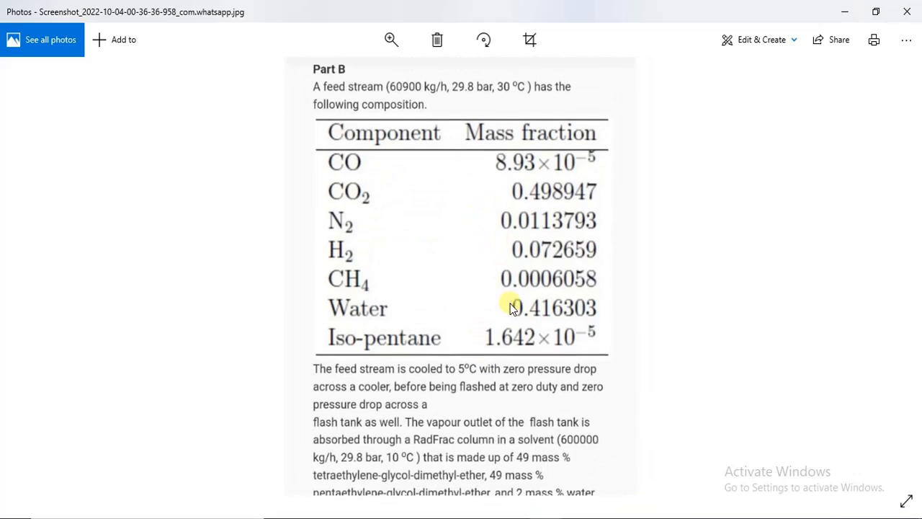
{"action": "mouse_move", "coordinate": [491, 186]}
{"action": "left_mouse_down"}
{"action": "mouse_move", "coordinate": [507, 284]}
{"action": "mouse_move", "coordinate": [505, 181]}
{"action": "left_mouse_up"}
{"action": "scroll", "coordinate": [490, 264], "scroll_direction": "down", "scroll_amount": 2}
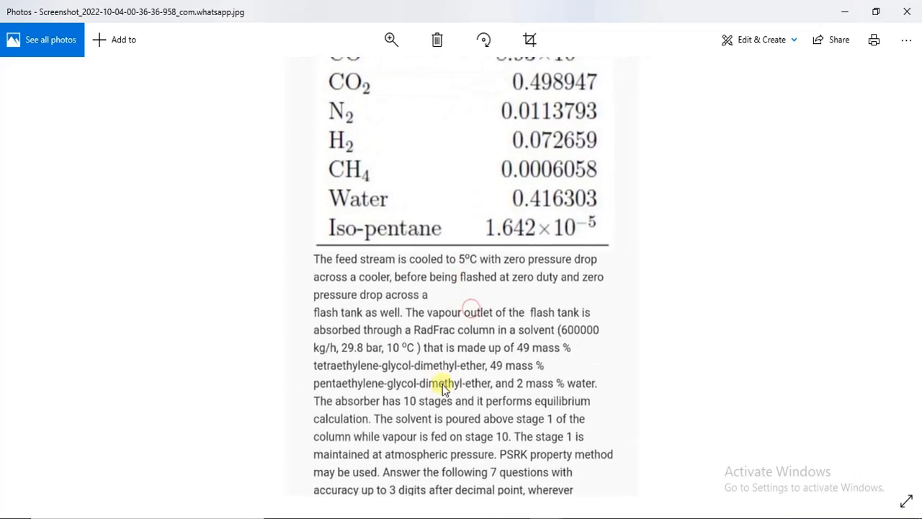
{"action": "scroll", "coordinate": [497, 236], "scroll_direction": "up", "scroll_amount": 2}
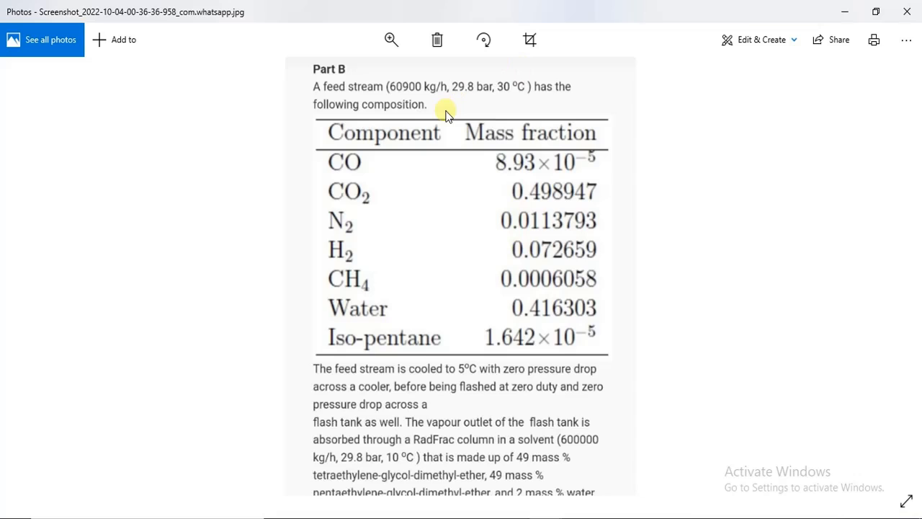
{"action": "mouse_move", "coordinate": [446, 111]}
{"action": "left_mouse_down"}
{"action": "mouse_move", "coordinate": [456, 137]}
{"action": "mouse_move", "coordinate": [445, 109]}
{"action": "left_mouse_up"}
- Return to Aspen Plus and draw a horizontal material stream named FEED on the empty flowsheet
{"action": "left_click", "coordinate": [549, 517]}
{"action": "left_click", "coordinate": [166, 468]}
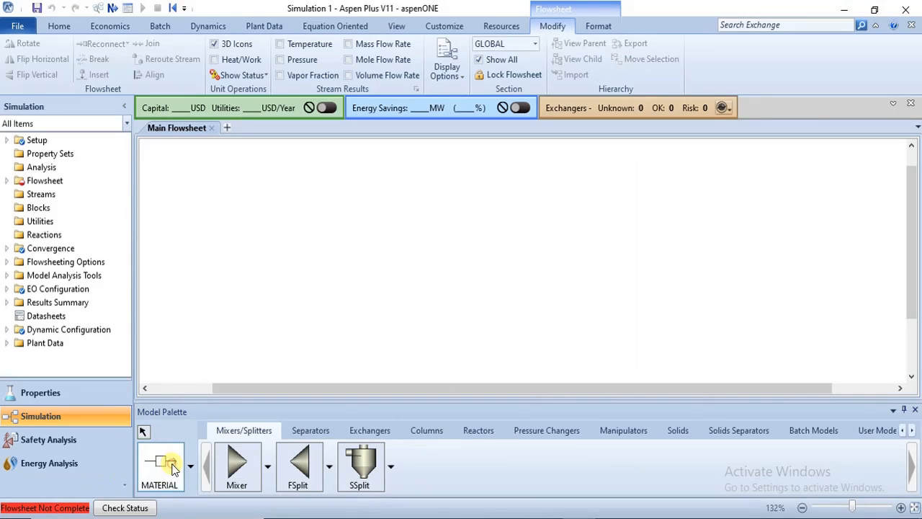
{"action": "left_click", "coordinate": [228, 270]}
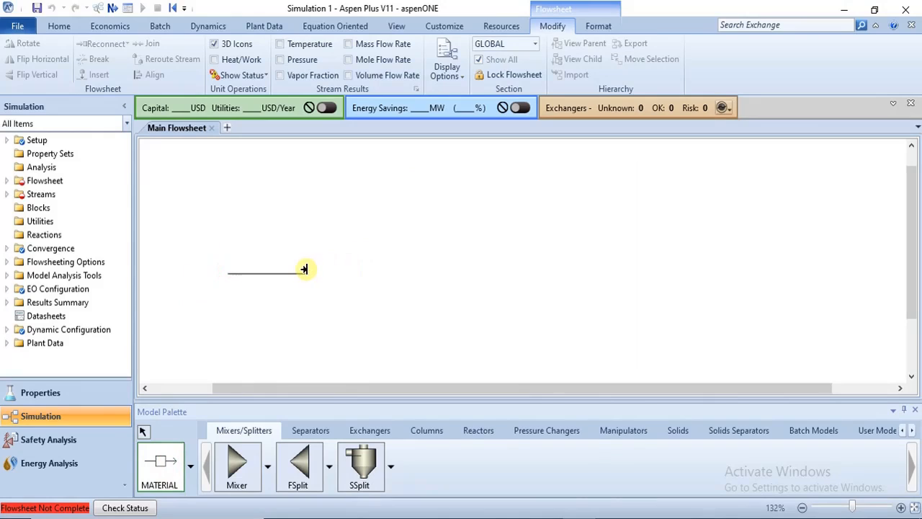
{"action": "left_click", "coordinate": [305, 269]}
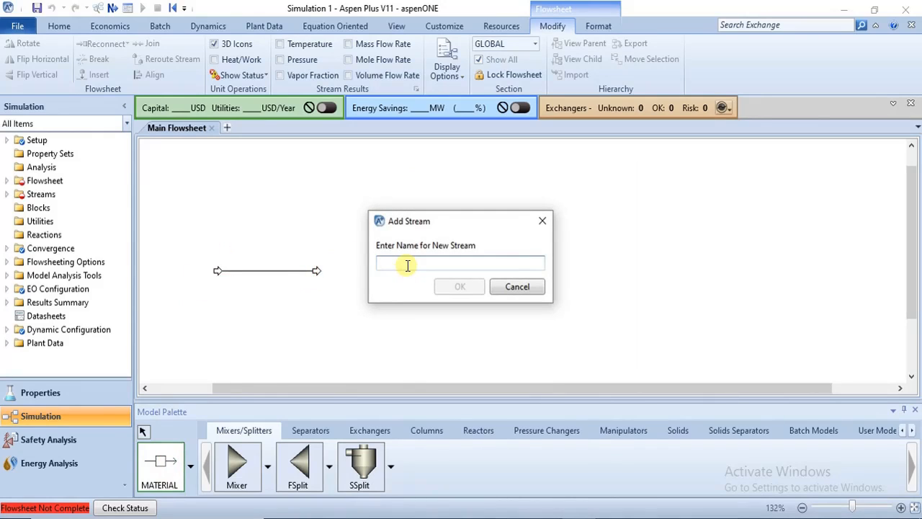
{"action": "type", "text": "F"}
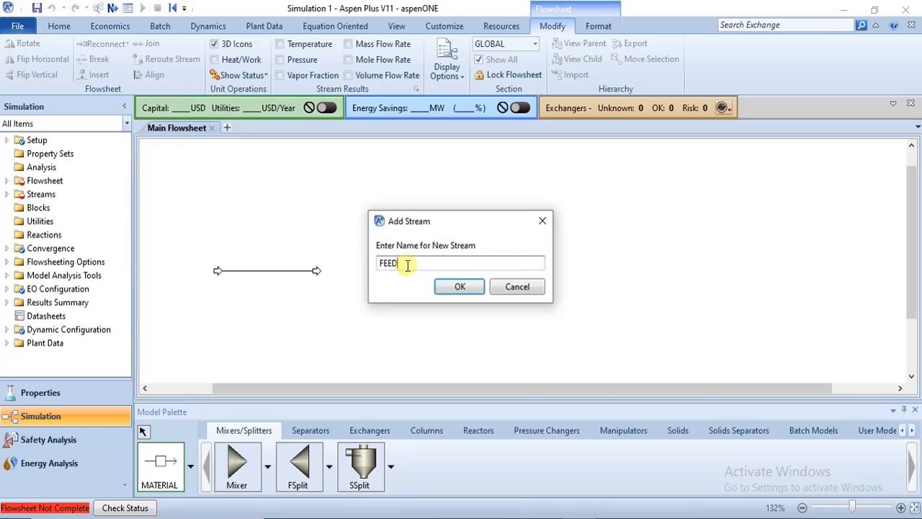
{"action": "type", "text": "EED"}
{"action": "left_click", "coordinate": [447, 285]}
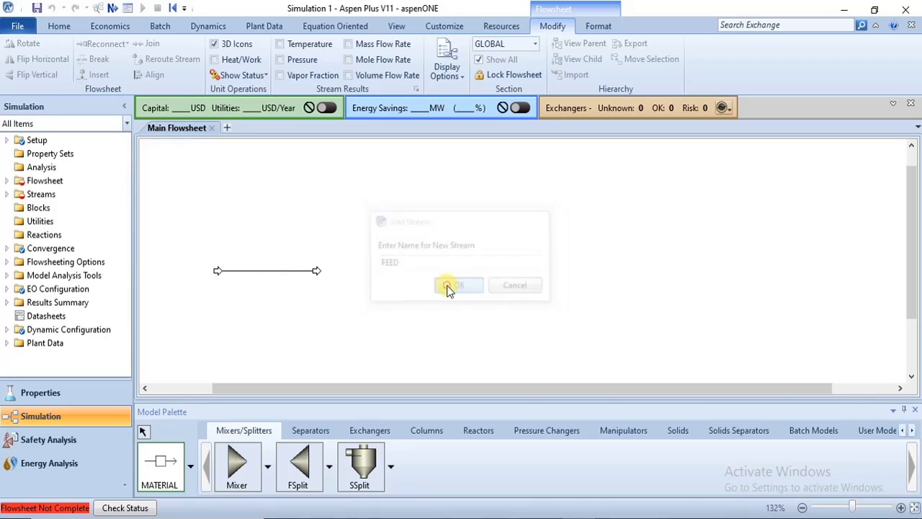
{"action": "right_click", "coordinate": [361, 284]}
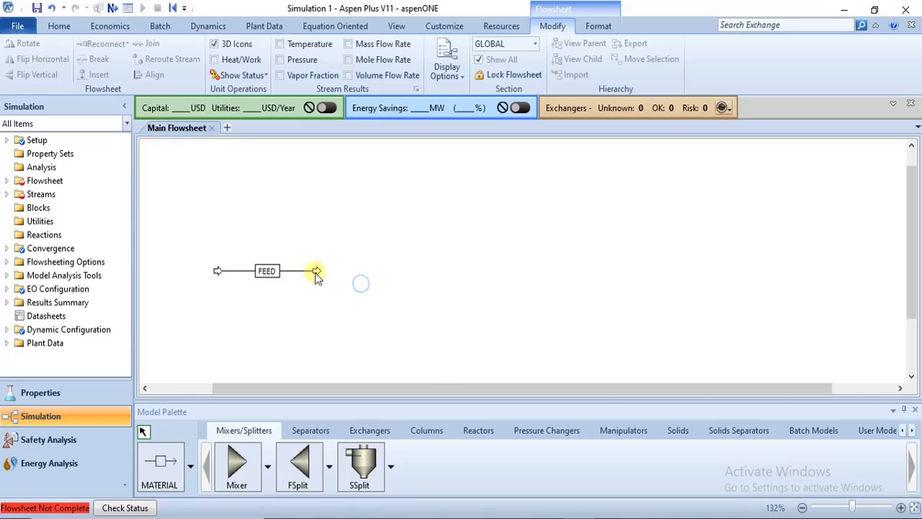
- Open the FEED stream's input and set its temperature to 30 C and pressure to 29.8 bar, checking the problem statement
{"action": "left_click", "coordinate": [242, 271]}
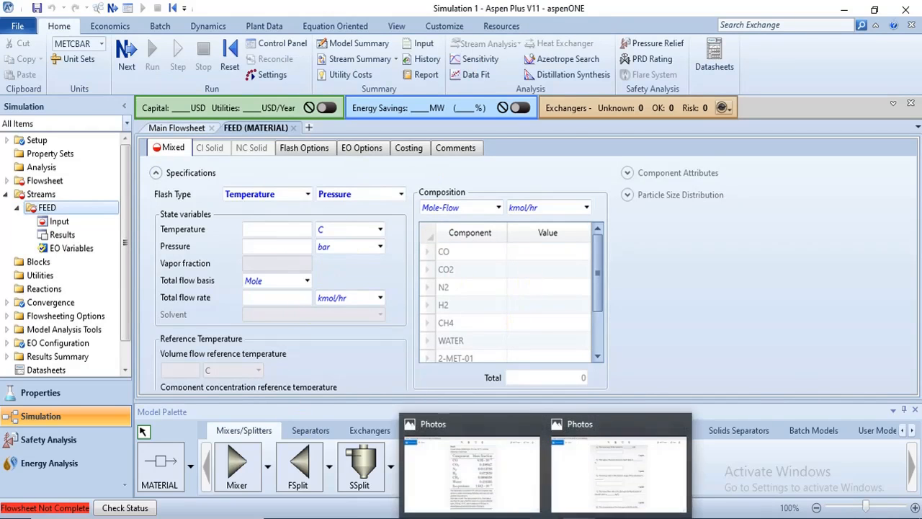
{"action": "left_click", "coordinate": [473, 490]}
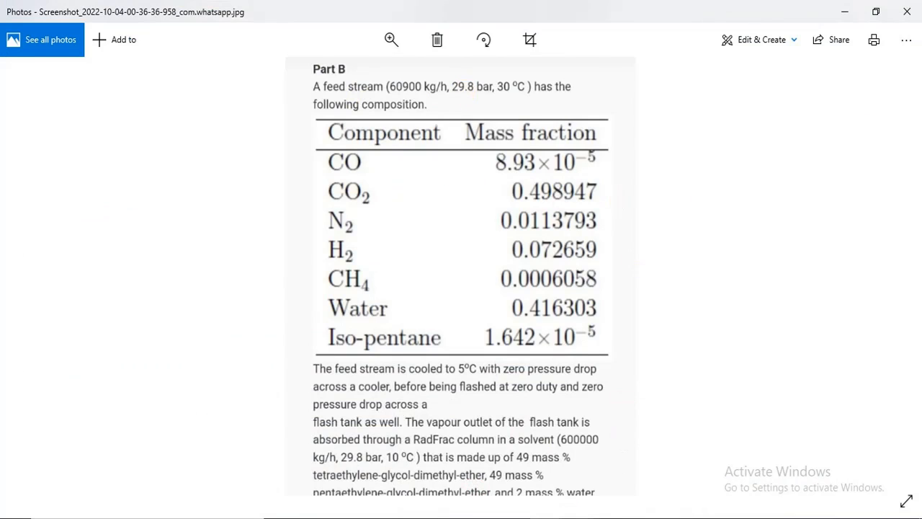
{"action": "key", "text": "alt+Tab"}
{"action": "left_click", "coordinate": [264, 228]}
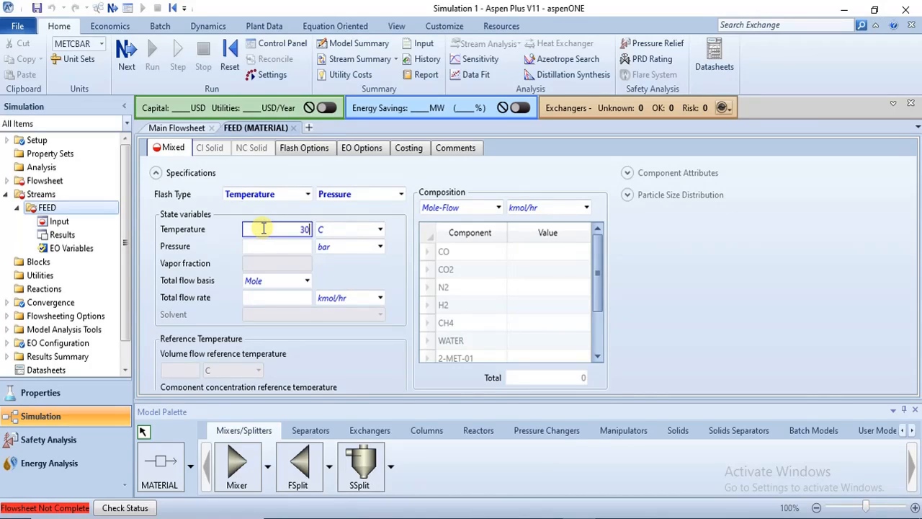
{"action": "type", "text": "30"}
{"action": "key", "text": "Return"}
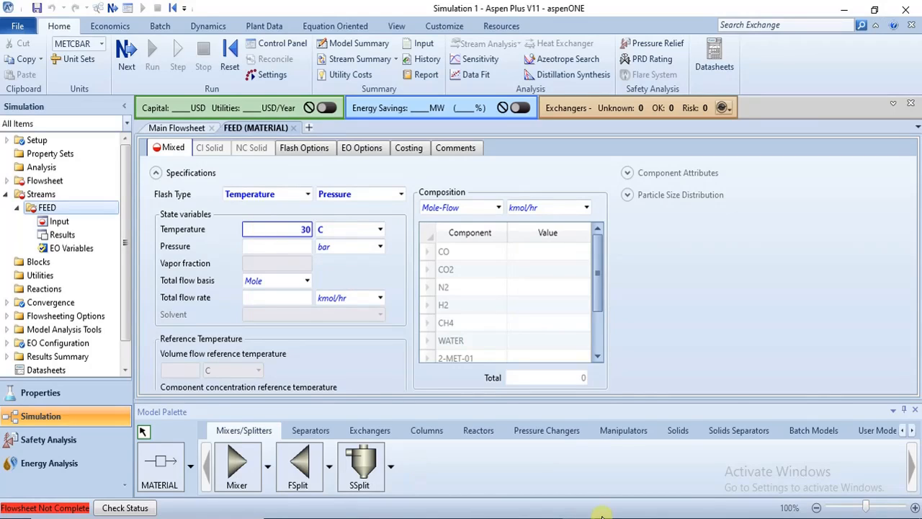
{"action": "mouse_move", "coordinate": [544, 516]}
{"action": "mouse_move", "coordinate": [534, 486]}
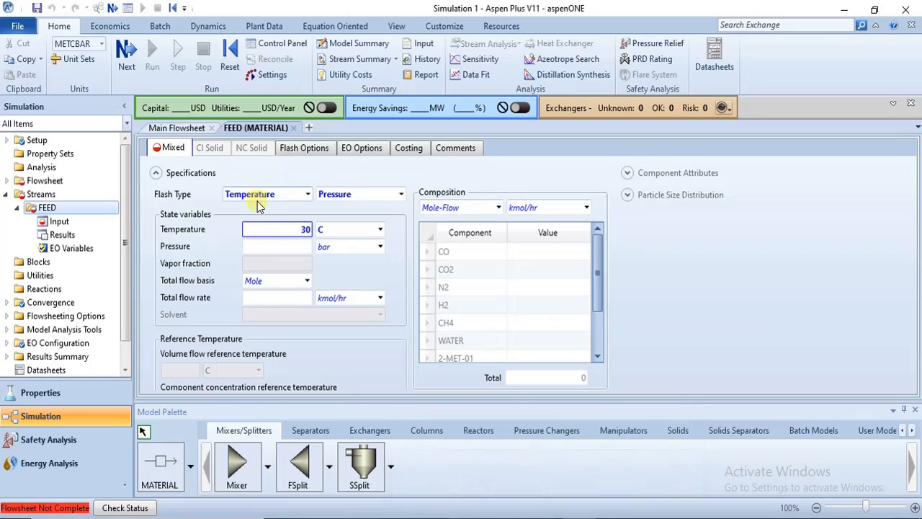
{"action": "left_click", "coordinate": [258, 246]}
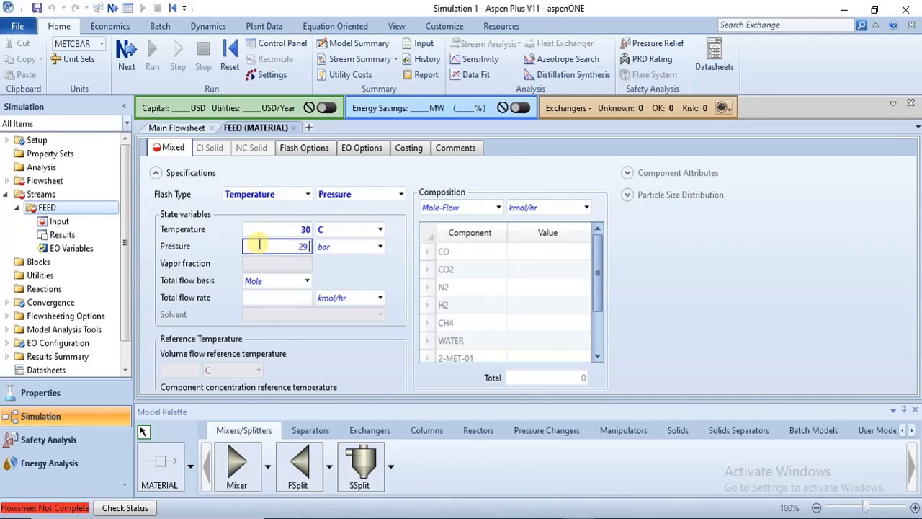
{"action": "type", "text": "29.8"}
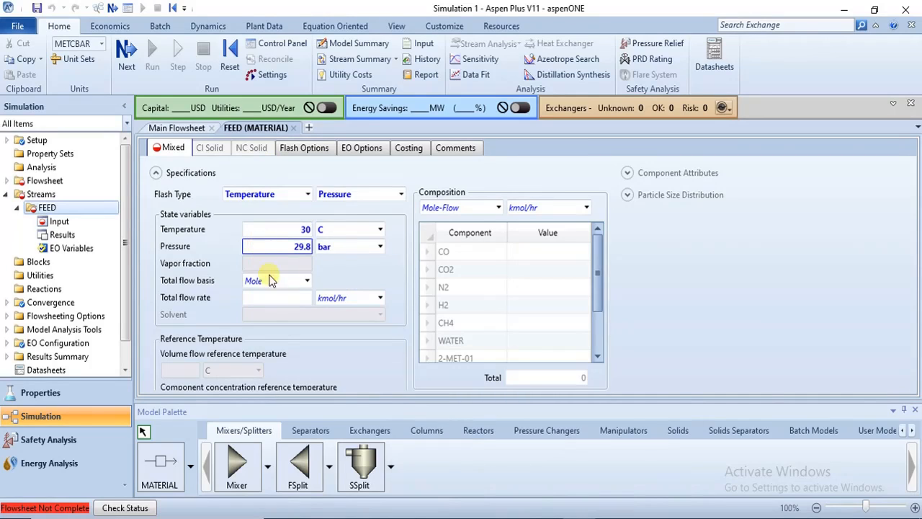
- Set the FEED stream's total flow basis to Mass and its total flow rate to 60900 kg/hr
{"action": "left_click", "coordinate": [316, 276]}
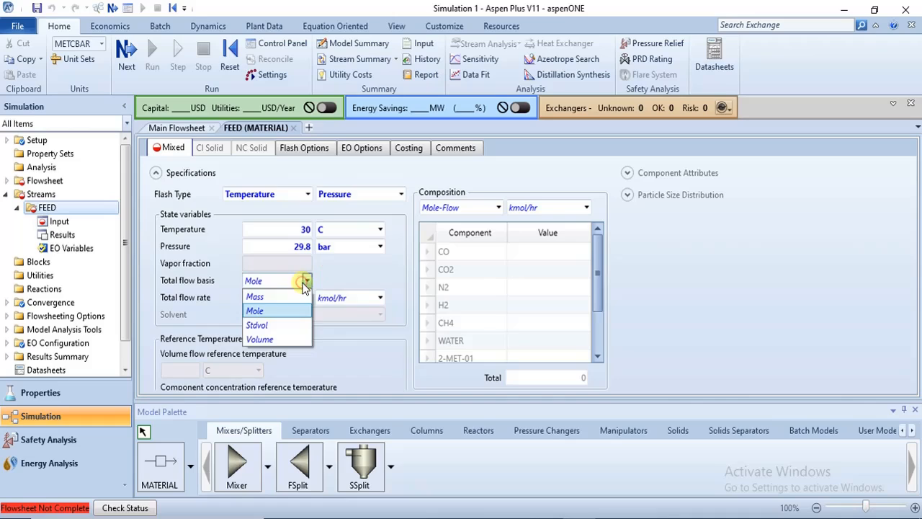
{"action": "left_click", "coordinate": [295, 295]}
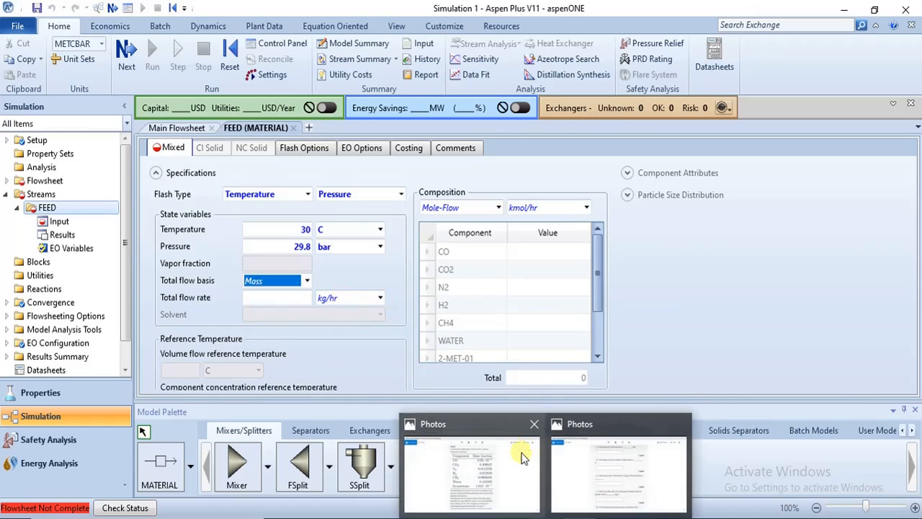
{"action": "mouse_move", "coordinate": [516, 444]}
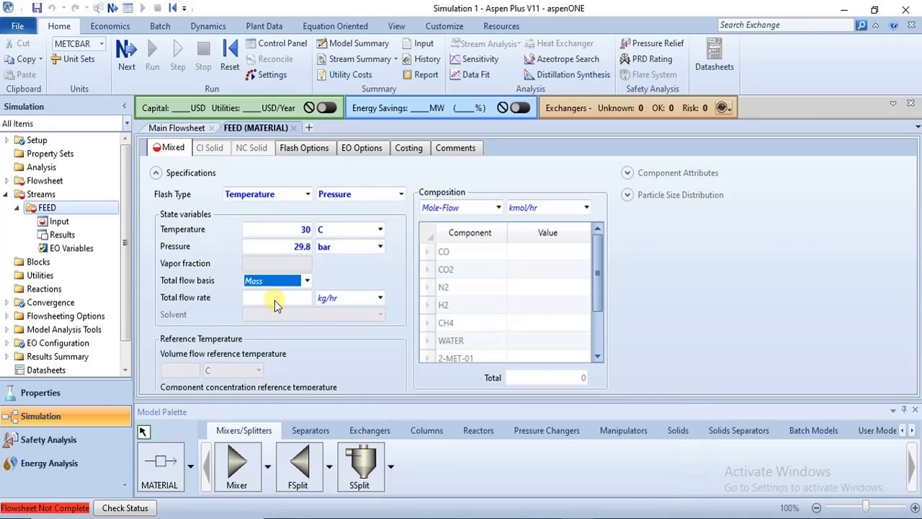
{"action": "left_click", "coordinate": [273, 300]}
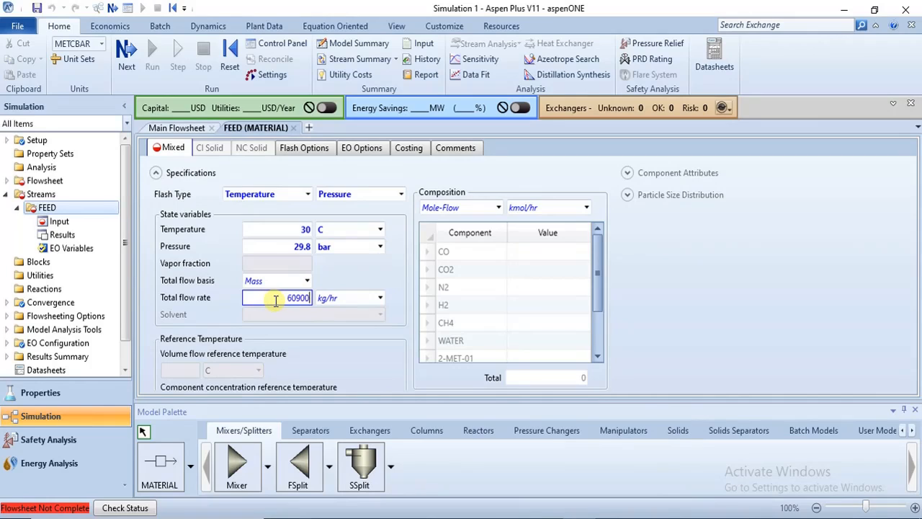
{"action": "type", "text": "60900"}
{"action": "key", "text": "Return"}
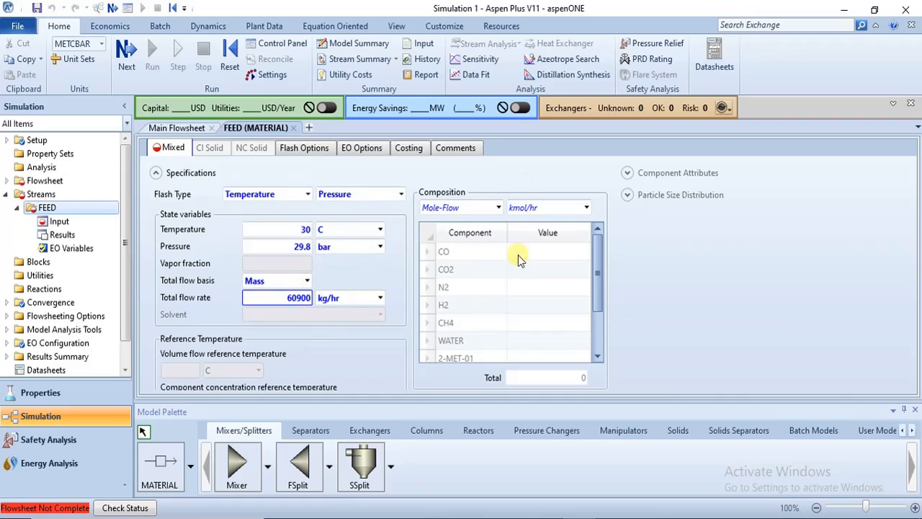
{"action": "left_click", "coordinate": [592, 326]}
{"action": "left_click_drag", "start_coordinate": [591, 287], "coordinate": [593, 250]}
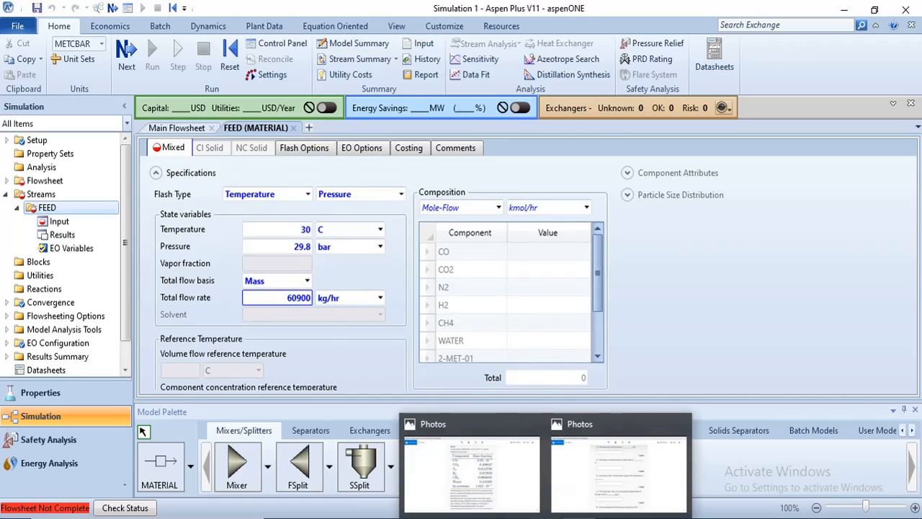
- Set the FEED stream's composition basis to Mass-Frac and enter 8.93E-5 for CO
{"action": "mouse_move", "coordinate": [525, 480]}
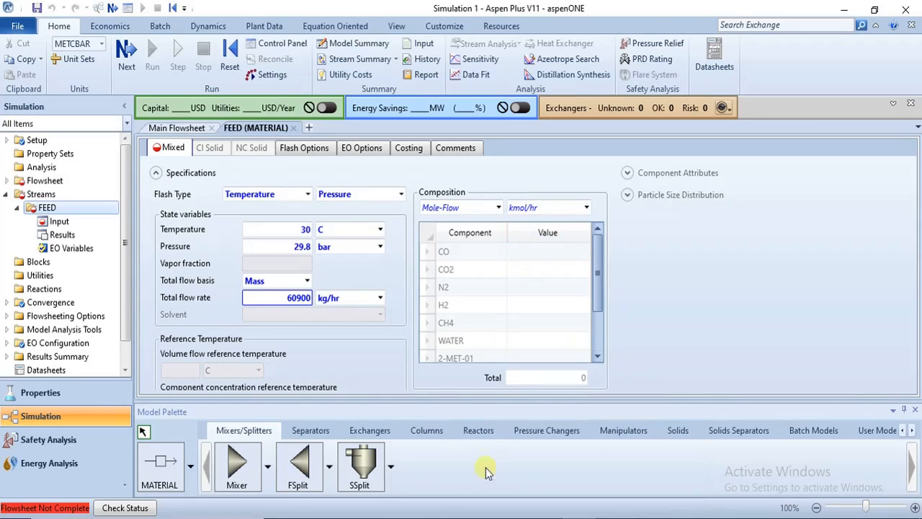
{"action": "mouse_move", "coordinate": [521, 513]}
{"action": "mouse_move", "coordinate": [491, 477]}
{"action": "left_click", "coordinate": [497, 209]}
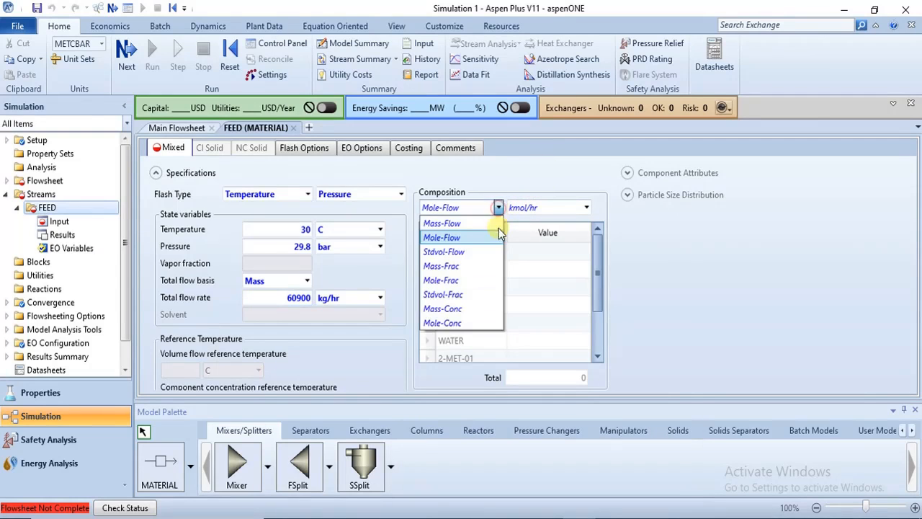
{"action": "left_click", "coordinate": [490, 267]}
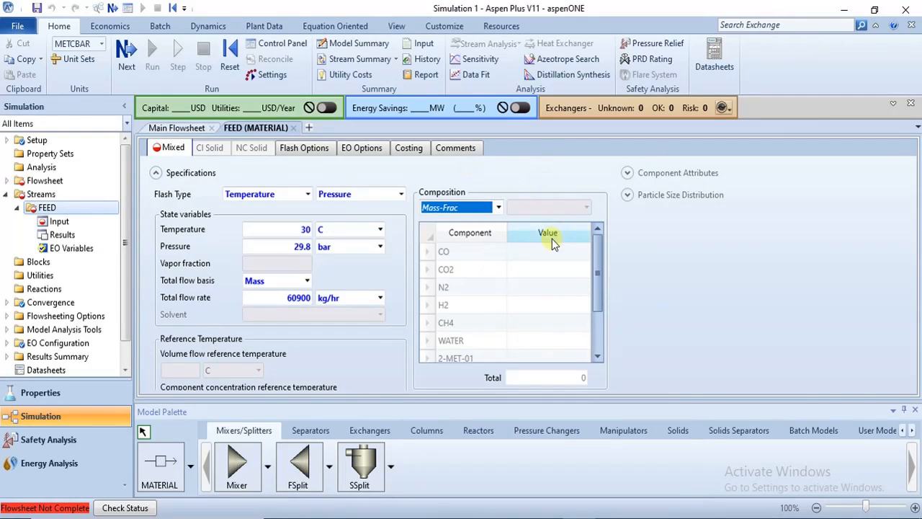
{"action": "left_click", "coordinate": [550, 235]}
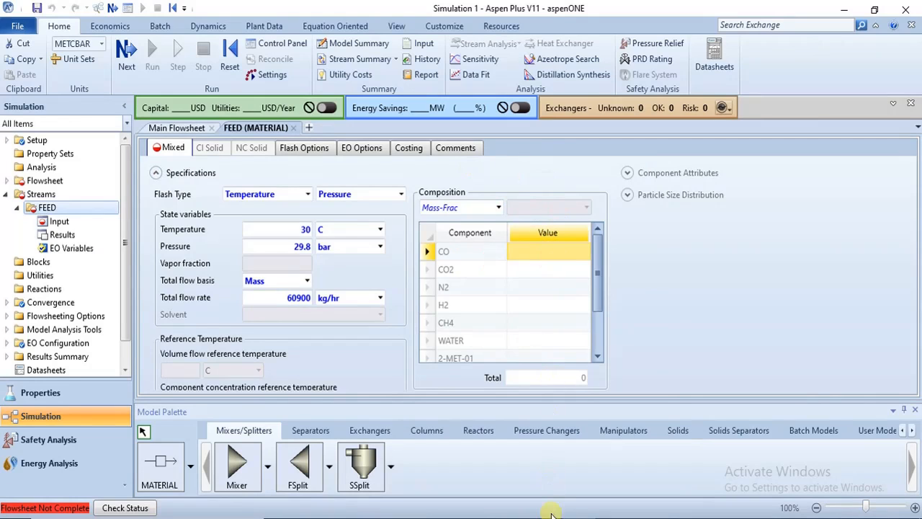
{"action": "mouse_move", "coordinate": [550, 514]}
{"action": "left_click", "coordinate": [488, 493]}
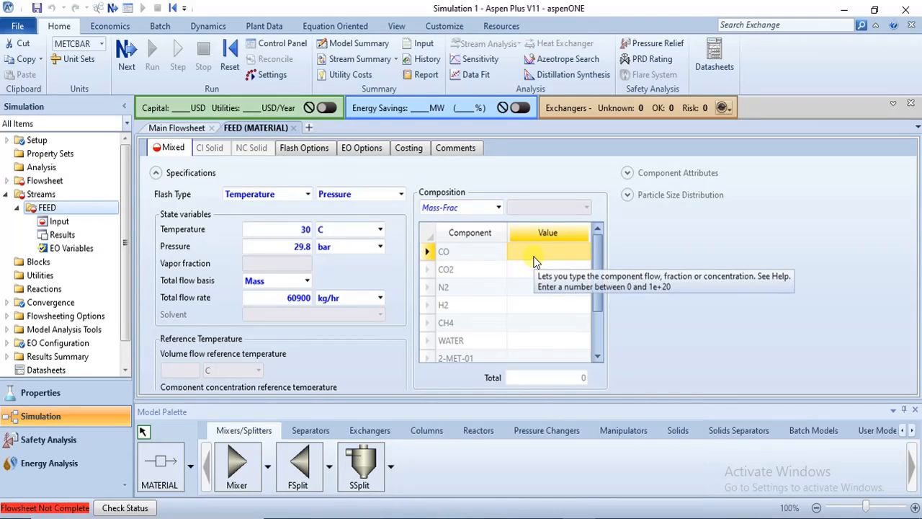
{"action": "type", "text": "8.93"}
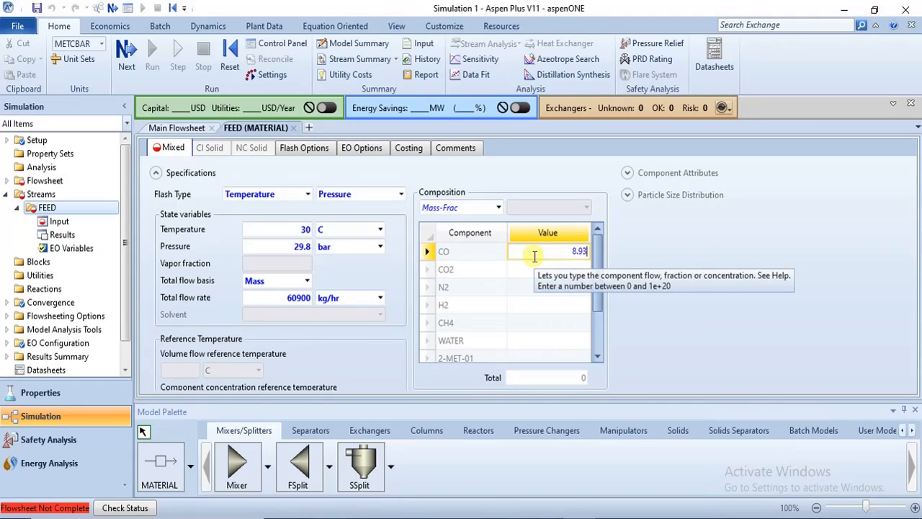
{"action": "type", "text": "E-5"}
{"action": "key", "text": "Return"}
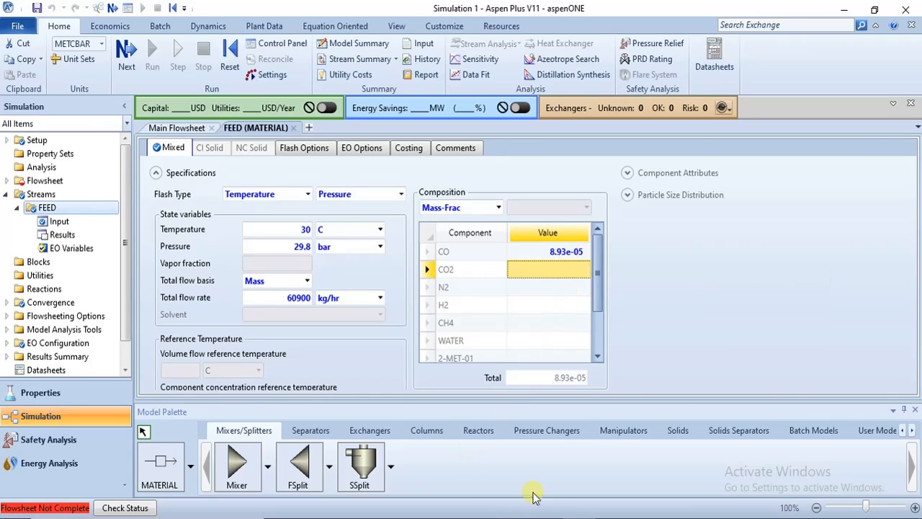
- Enter FEED mass fractions of 0.498947 for CO2, 0.0113793 for N2, 0.072659 for H2, 0.0006058 for CH4 and 0.416303 for WATER
{"action": "mouse_move", "coordinate": [546, 517]}
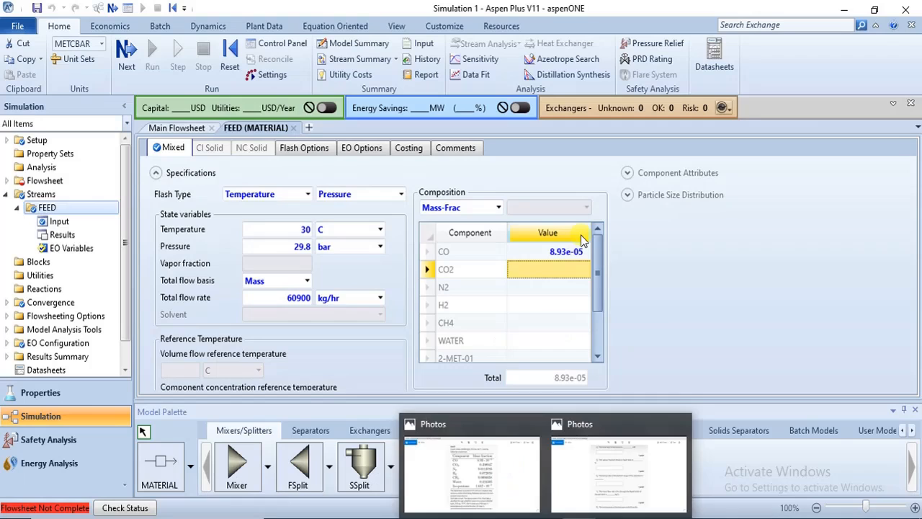
{"action": "left_click", "coordinate": [559, 268]}
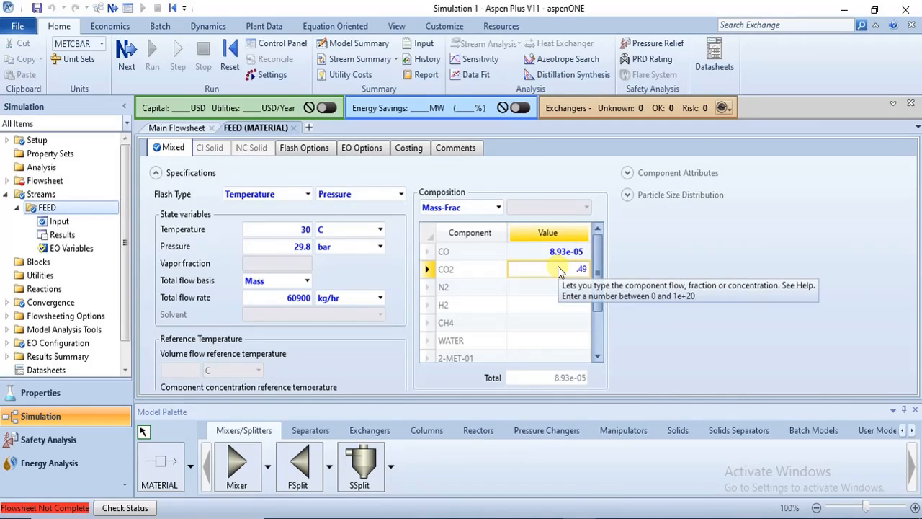
{"action": "mouse_move", "coordinate": [507, 433]}
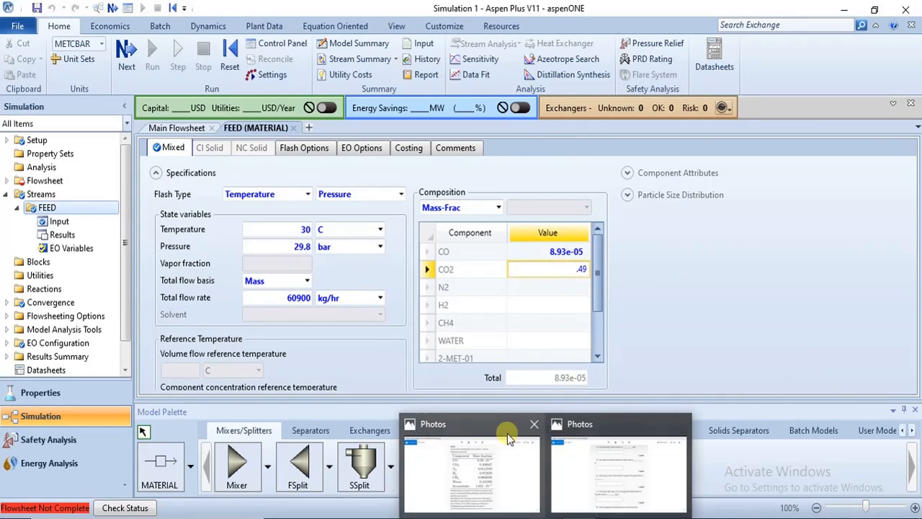
{"action": "mouse_move", "coordinate": [520, 458]}
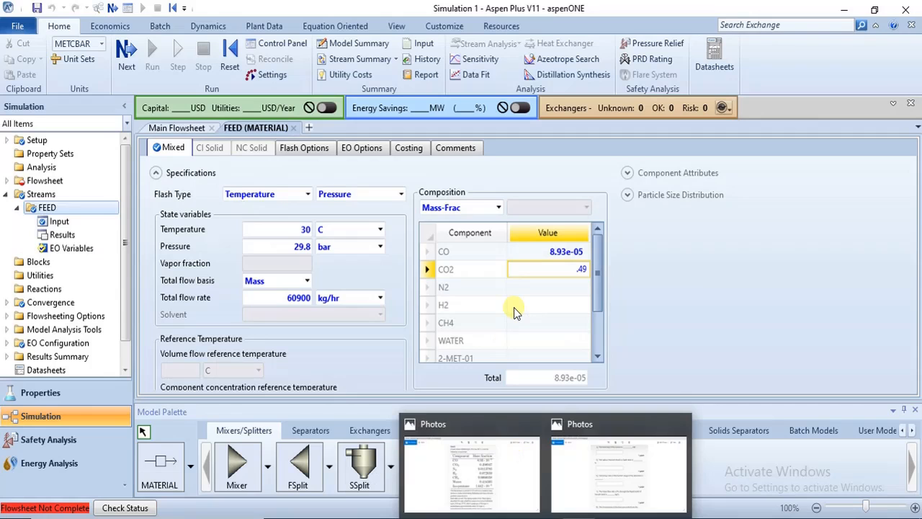
{"action": "type", "text": "9"}
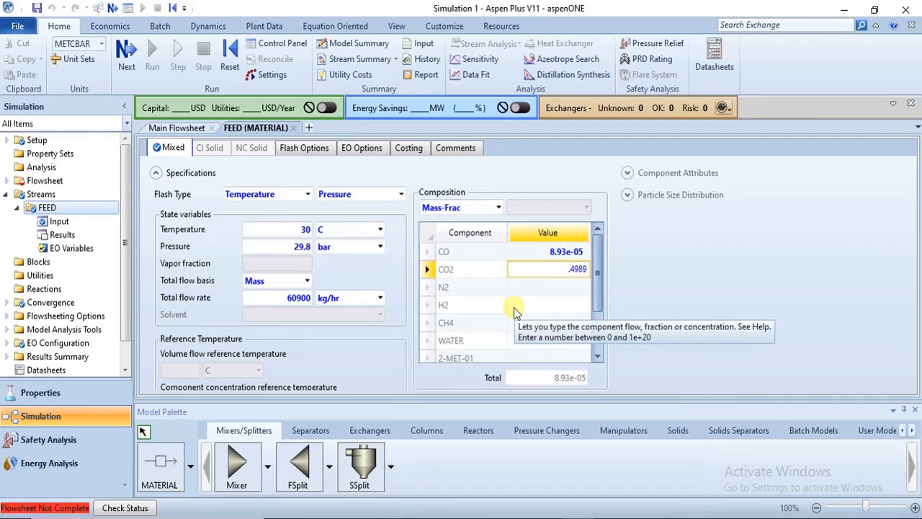
{"action": "type", "text": "8947"}
{"action": "key", "text": "Return"}
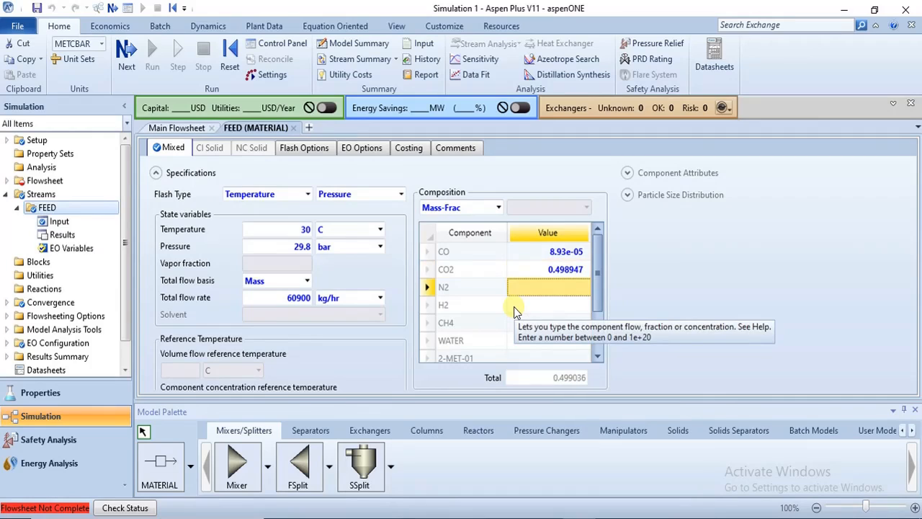
{"action": "type", "text": "0.0113793 0.072659 0.0006058 0.416303"}
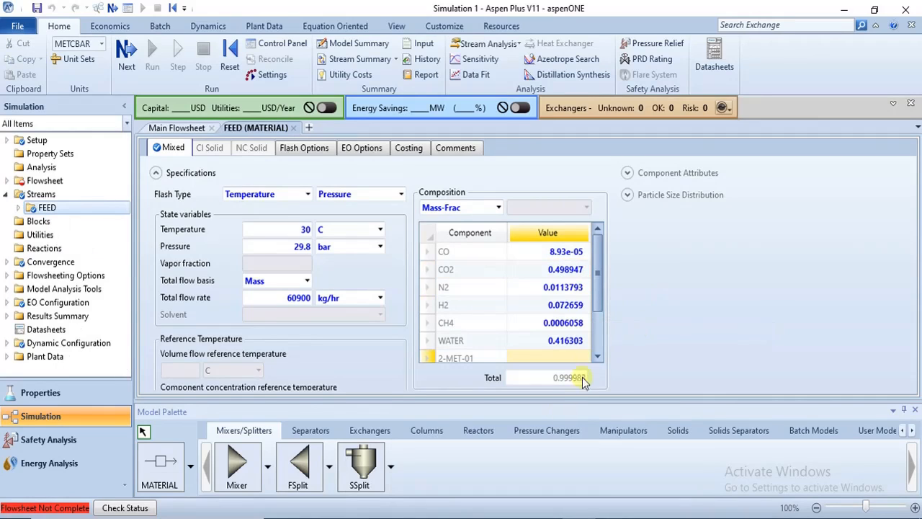
- Check the remaining FEED composition rows against the component list in the Properties environment to identify which component ID stands for iso-pentane
{"action": "scroll", "coordinate": [595, 330], "scroll_direction": "down", "scroll_amount": 1}
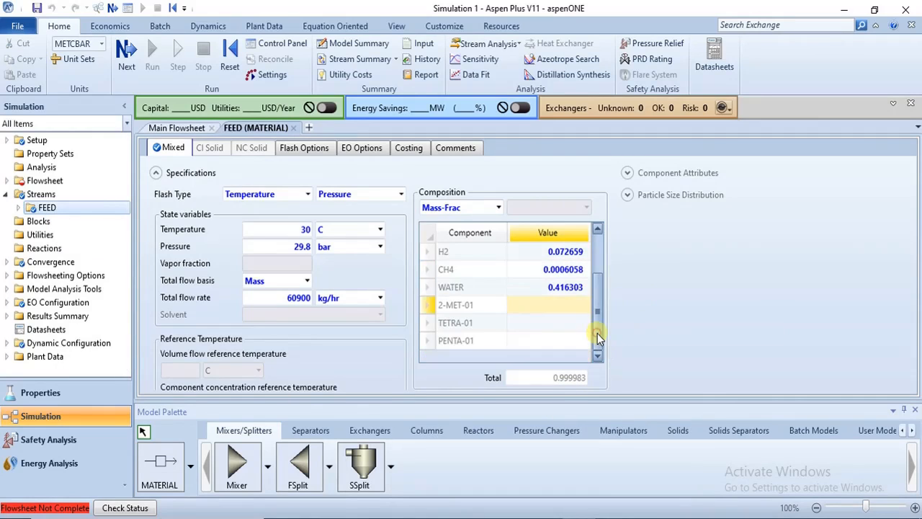
{"action": "scroll", "coordinate": [595, 257], "scroll_direction": "up", "scroll_amount": 1}
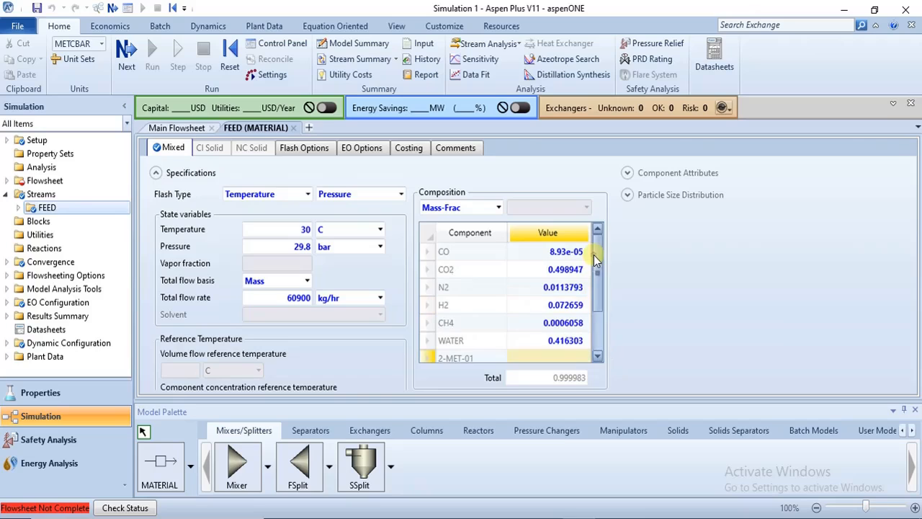
{"action": "left_click", "coordinate": [597, 332]}
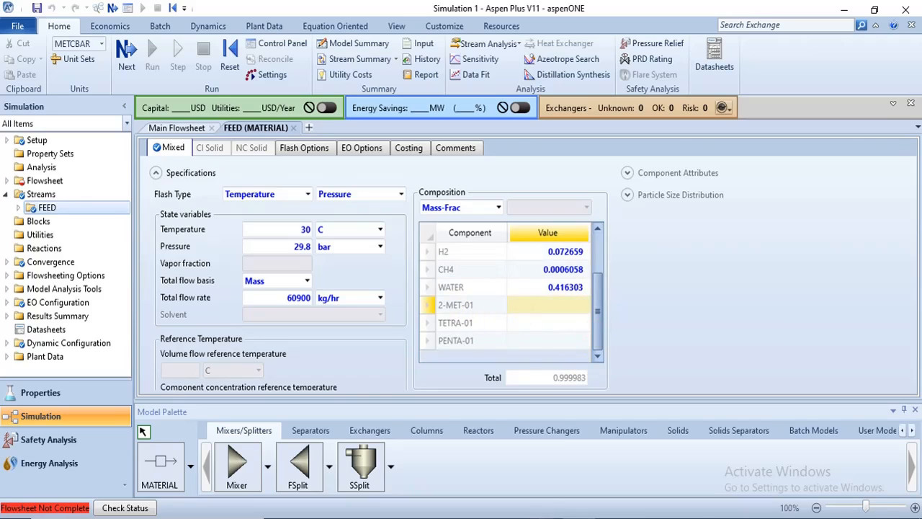
{"action": "mouse_move", "coordinate": [546, 518]}
{"action": "mouse_move", "coordinate": [505, 477]}
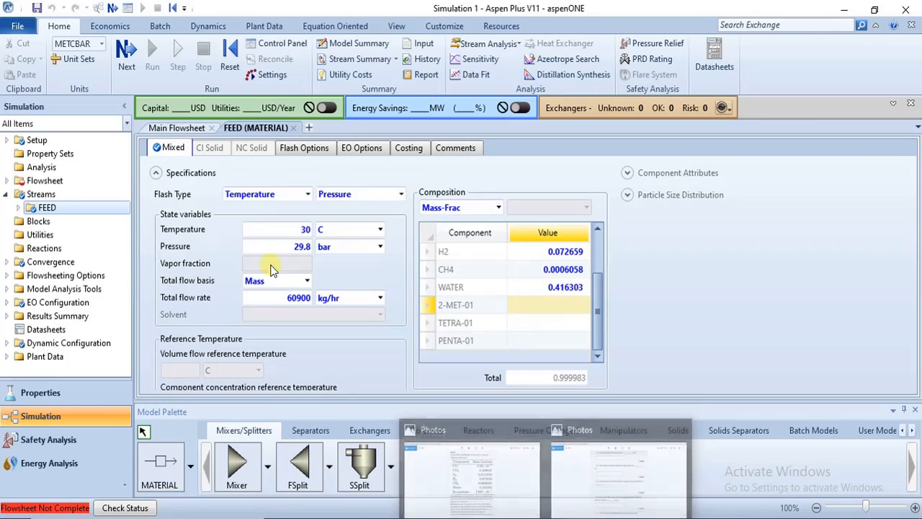
{"action": "left_click", "coordinate": [55, 392]}
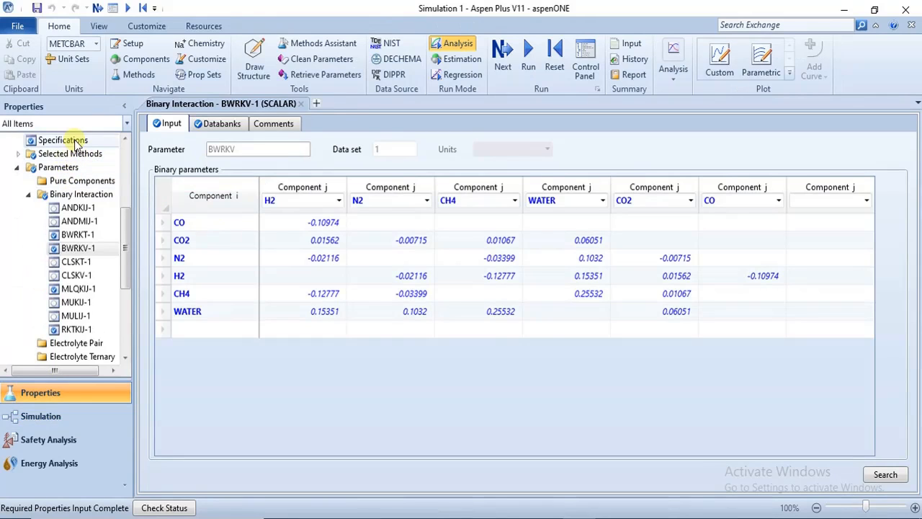
{"action": "left_click", "coordinate": [128, 155]}
{"action": "left_click", "coordinate": [94, 152]}
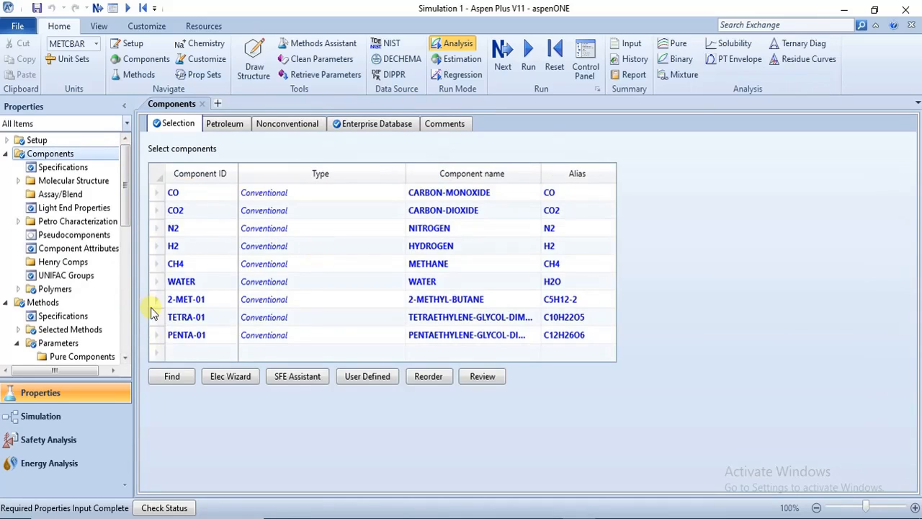
{"action": "left_click", "coordinate": [171, 320]}
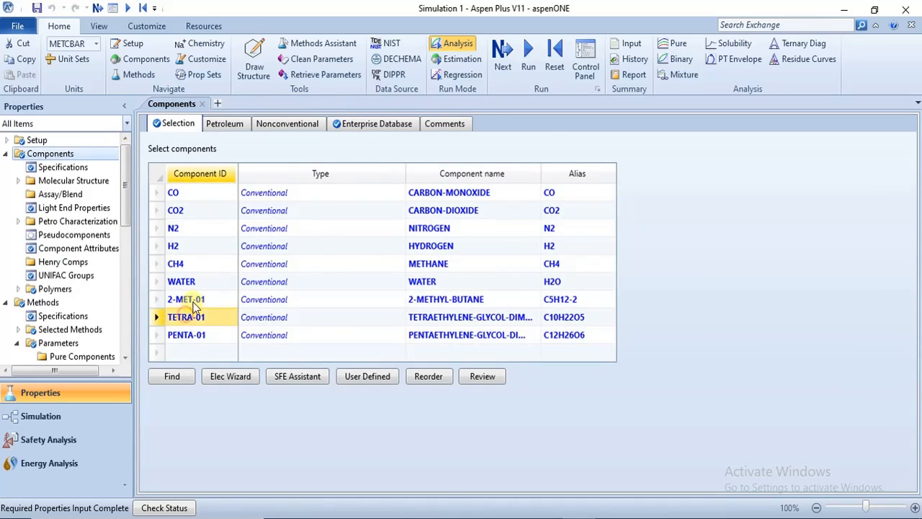
{"action": "left_click", "coordinate": [196, 299]}
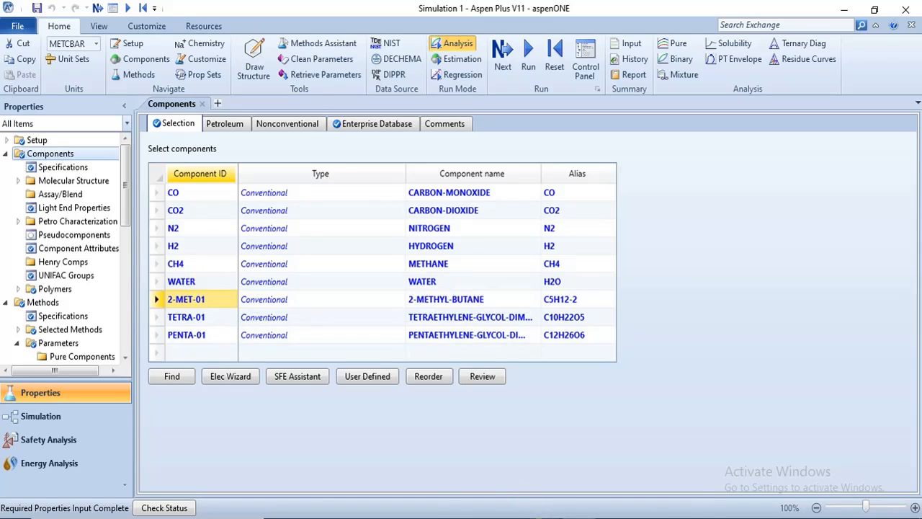
{"action": "mouse_move", "coordinate": [514, 489]}
- Return to the Simulation environment and enter a FEED mass fraction of 1.642E-5 for 2-MET-01
{"action": "left_click", "coordinate": [44, 416]}
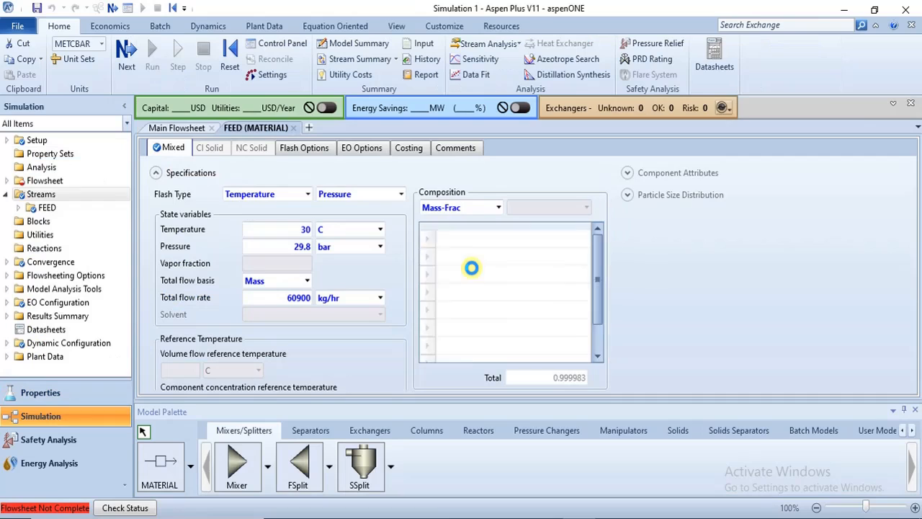
{"action": "scroll", "coordinate": [595, 331], "scroll_direction": "down", "scroll_amount": 1}
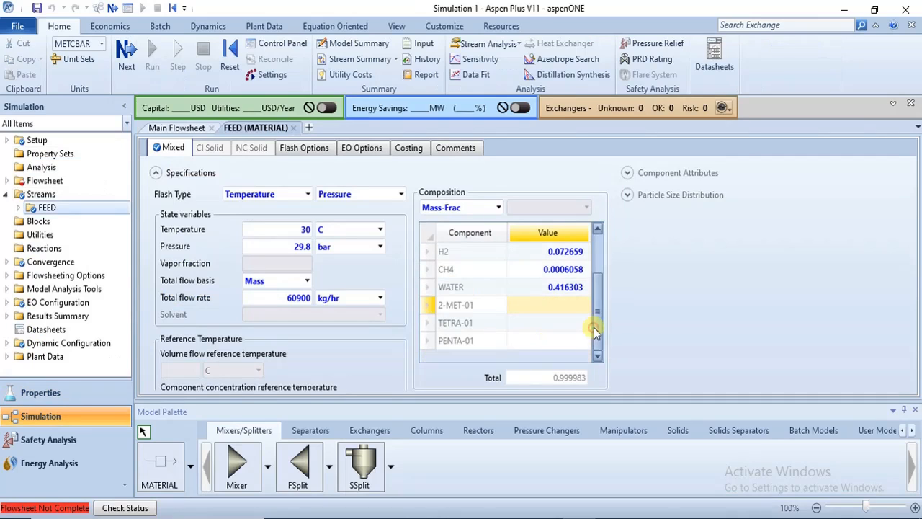
{"action": "left_click", "coordinate": [551, 306]}
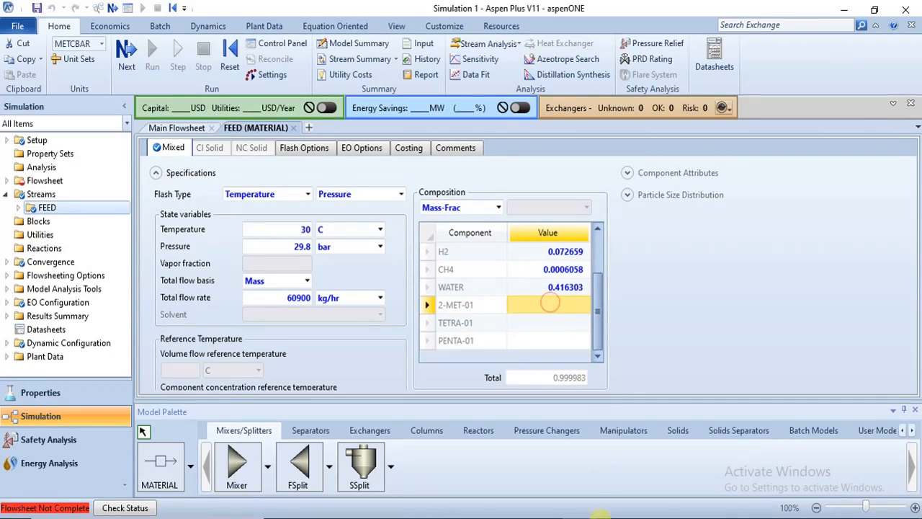
{"action": "mouse_move", "coordinate": [545, 517]}
{"action": "mouse_move", "coordinate": [502, 464]}
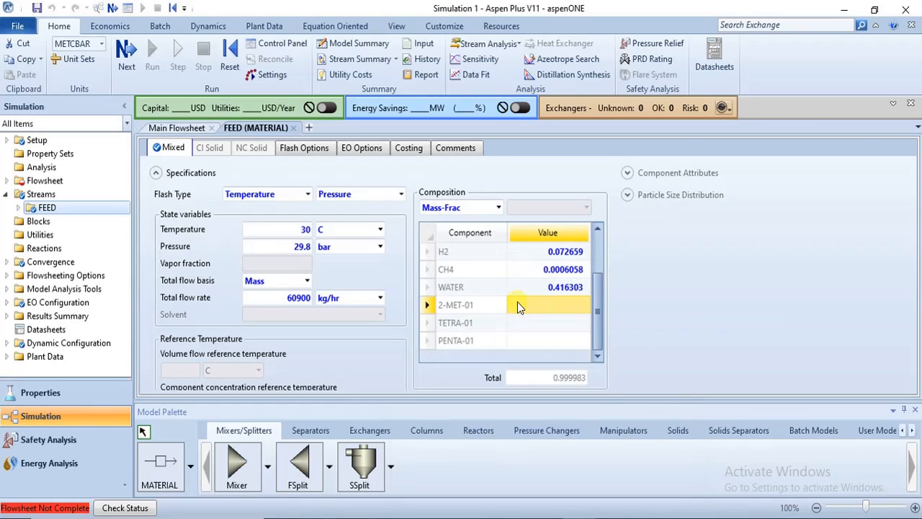
{"action": "type", "text": "1."}
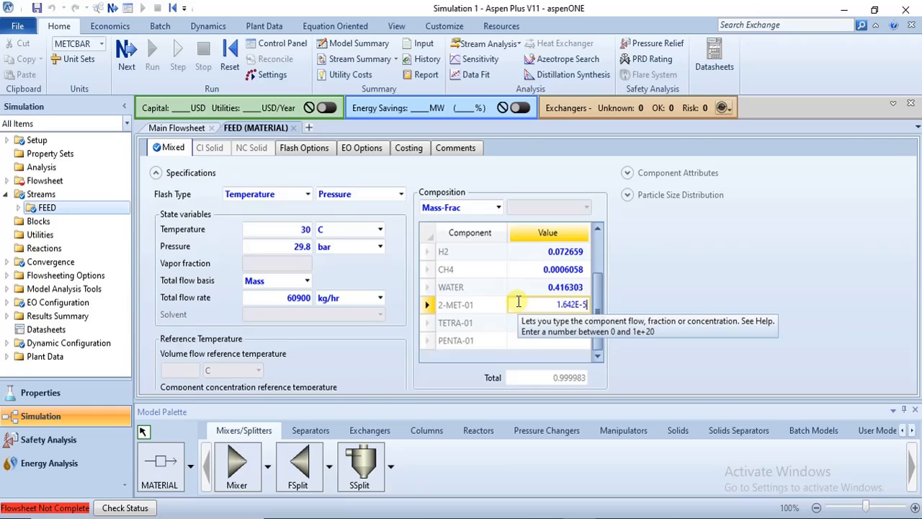
{"action": "type", "text": "642E-5"}
{"action": "key", "text": "Return"}
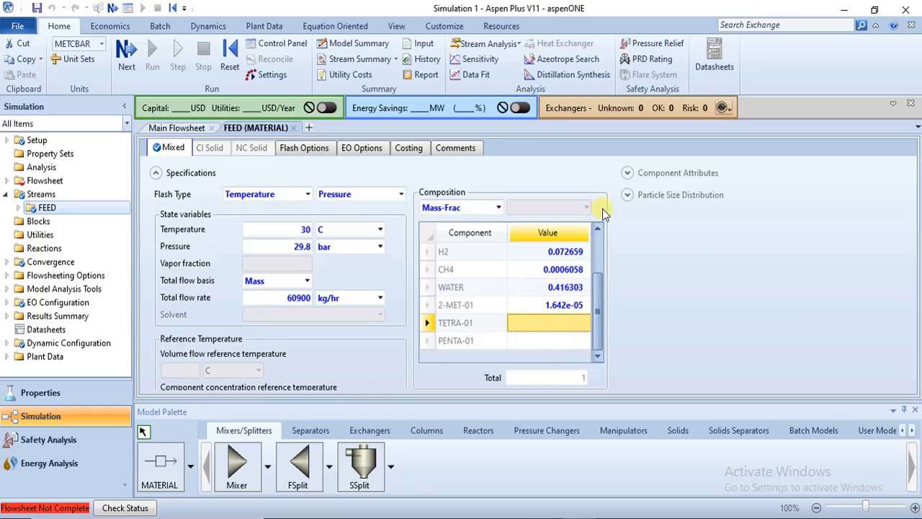
{"action": "scroll", "coordinate": [597, 253], "scroll_direction": "up", "scroll_amount": 1}
{"action": "scroll", "coordinate": [601, 335], "scroll_direction": "down", "scroll_amount": 1}
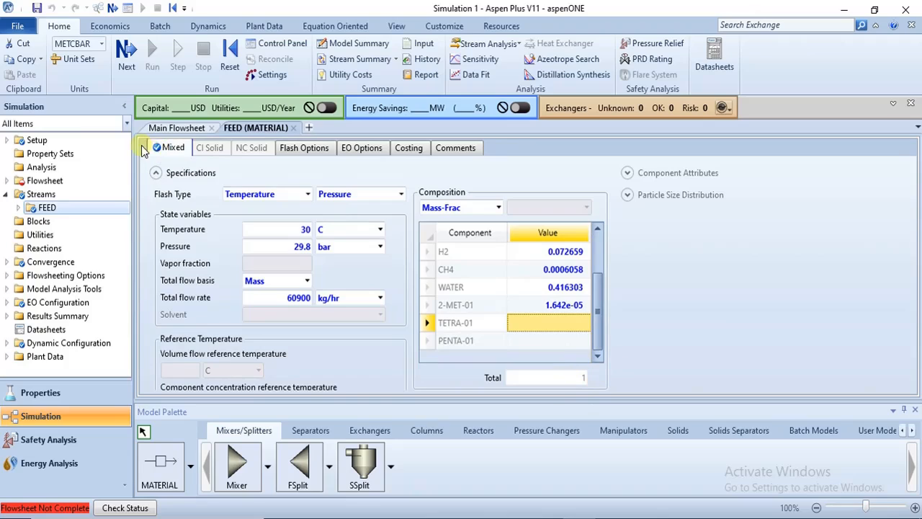
- Go back to the Main Flowsheet and reread the problem statement in Photos for the cooler, flash tank and absorber specifications
{"action": "left_click", "coordinate": [177, 127]}
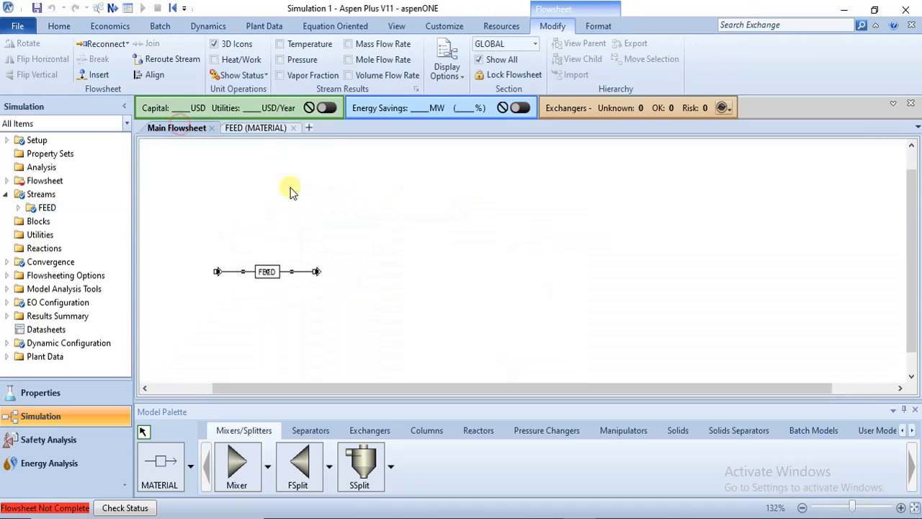
{"action": "left_click", "coordinate": [423, 252]}
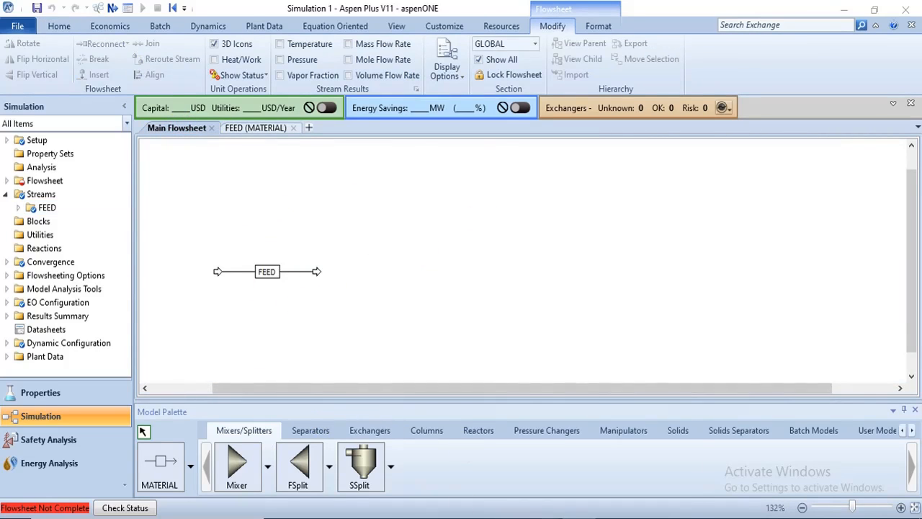
{"action": "left_click", "coordinate": [470, 467]}
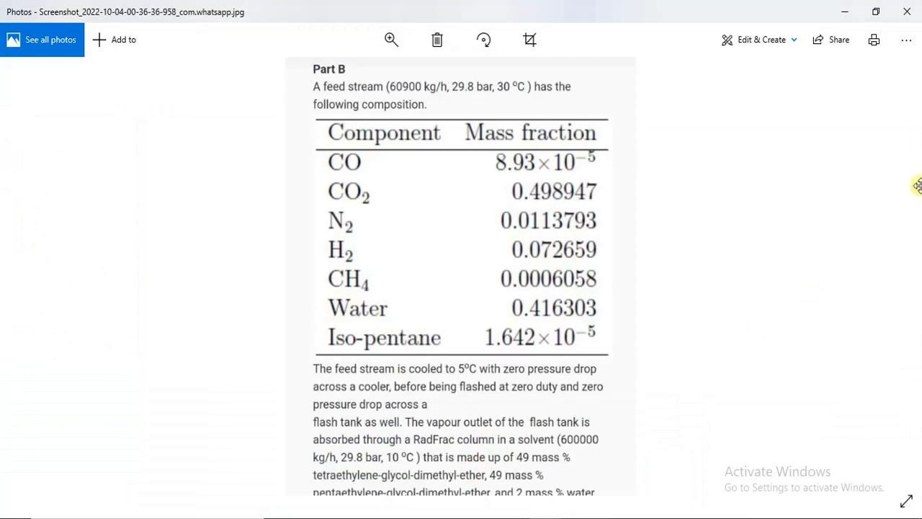
{"action": "scroll", "coordinate": [569, 370], "scroll_direction": "down", "scroll_amount": 3}
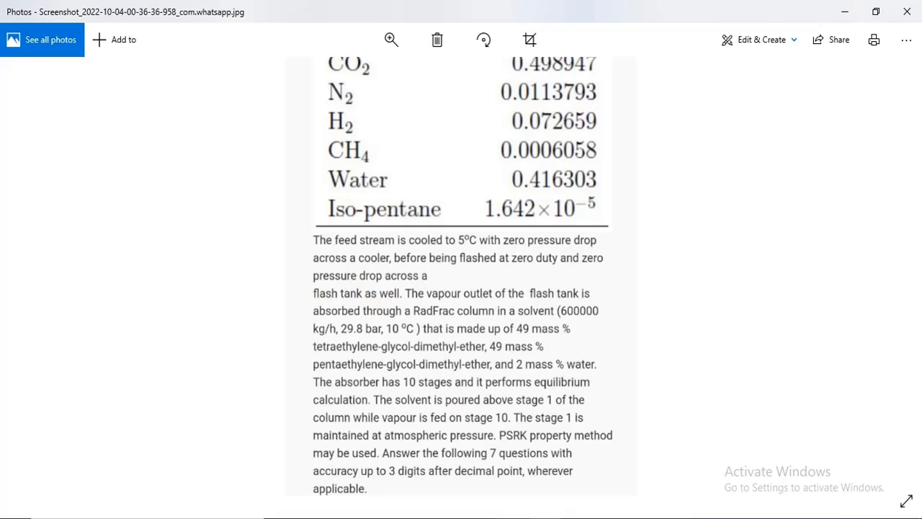
{"action": "mouse_move", "coordinate": [576, 517]}
{"action": "left_click", "coordinate": [522, 443]}
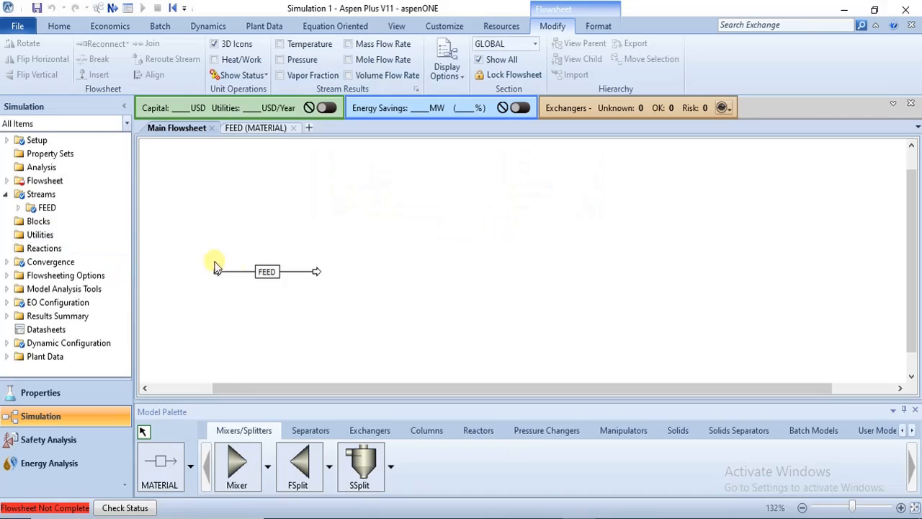
- Place a Heater block on the flowsheet just past the end of the FEED stream, keeping the default block name
{"action": "left_click", "coordinate": [310, 430]}
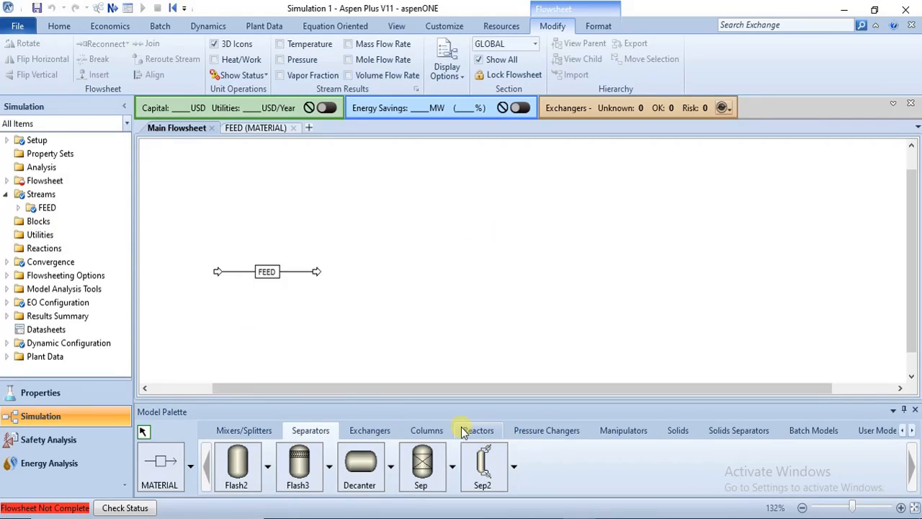
{"action": "left_click", "coordinate": [369, 430]}
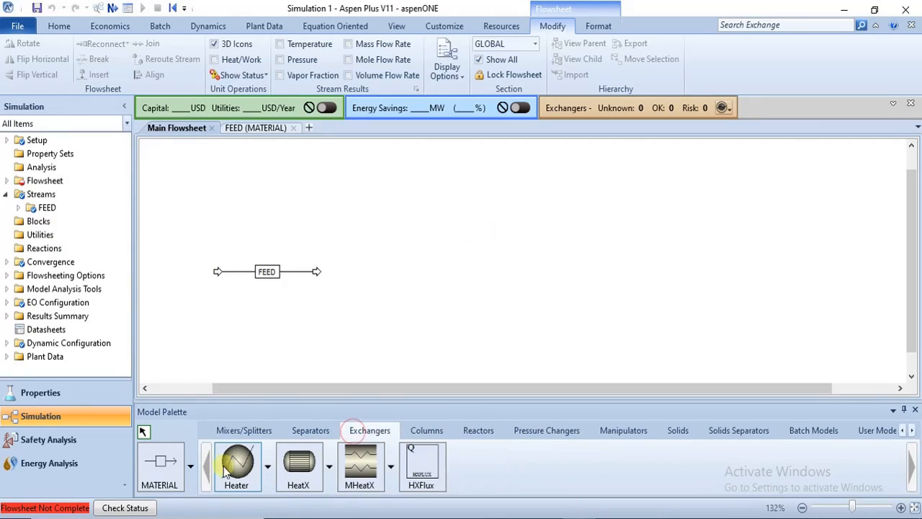
{"action": "left_click", "coordinate": [236, 464]}
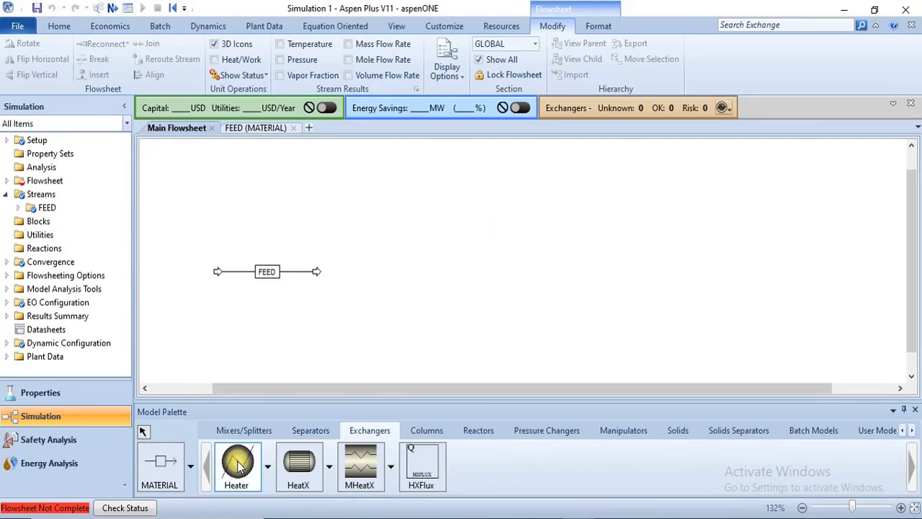
{"action": "left_click", "coordinate": [349, 273]}
{"action": "left_click", "coordinate": [447, 287]}
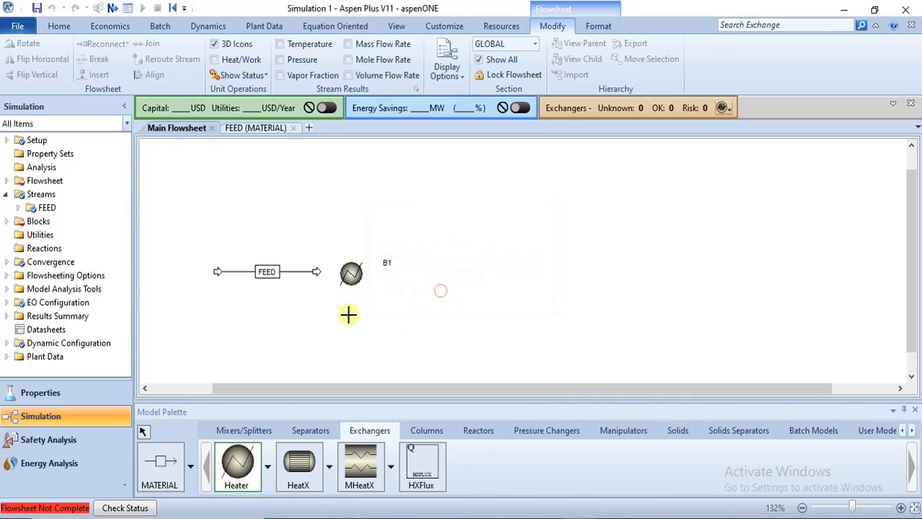
{"action": "right_click", "coordinate": [323, 320]}
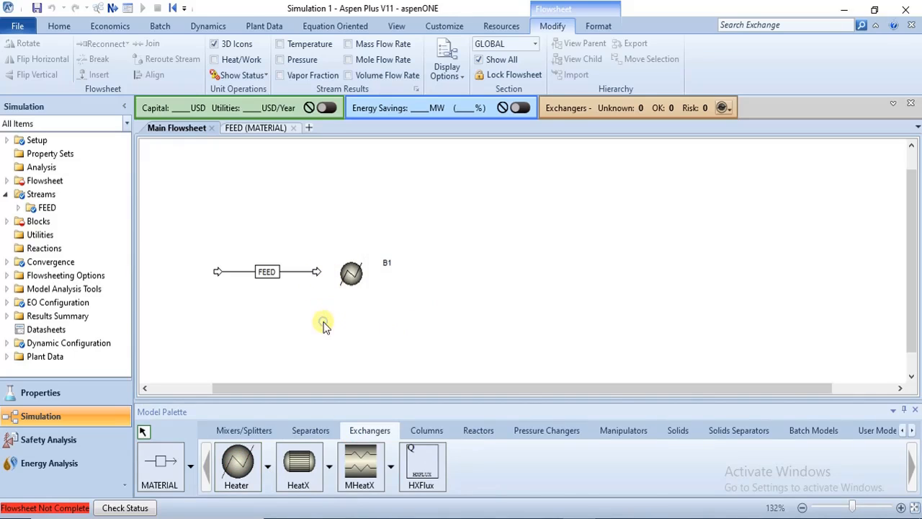
- Nudge the heater closer to the FEED stream's outlet end and move its name label directly above the block
{"action": "left_click", "coordinate": [346, 267]}
{"action": "left_click_drag", "start_coordinate": [344, 266], "coordinate": [342, 271]}
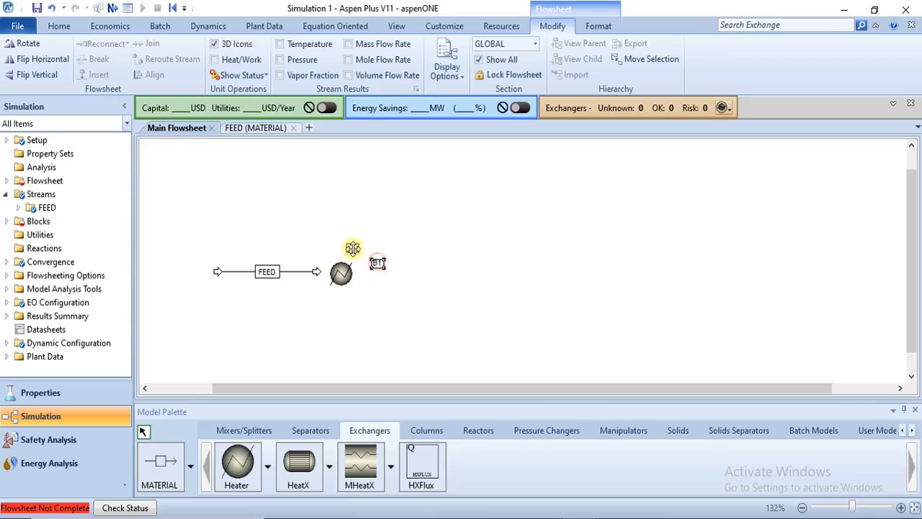
{"action": "left_click", "coordinate": [406, 275]}
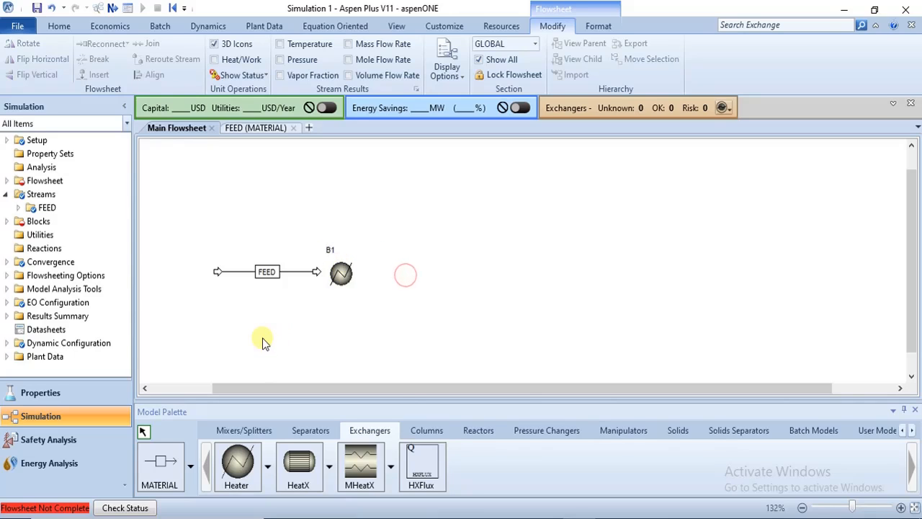
- Place a Flash2 separator downstream of the heater, keeping the default block name
{"action": "left_click", "coordinate": [298, 431]}
{"action": "left_click", "coordinate": [239, 467]}
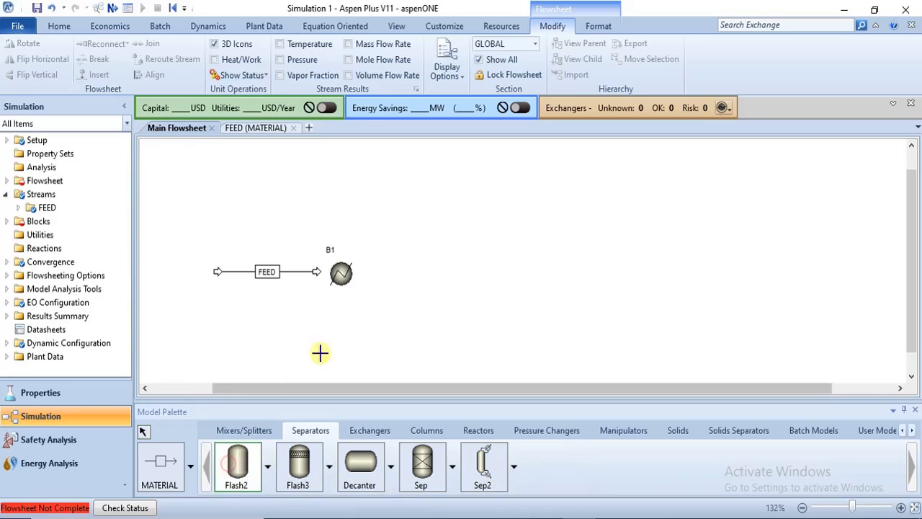
{"action": "left_click", "coordinate": [438, 277]}
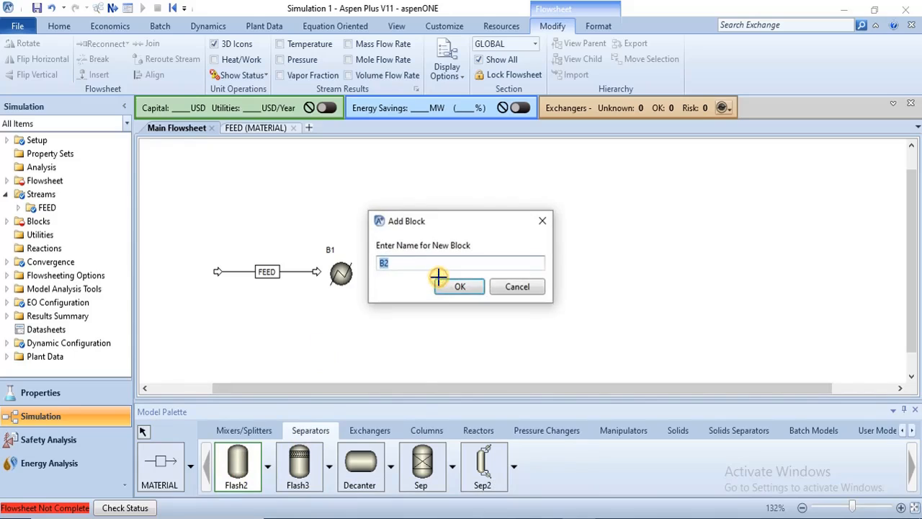
{"action": "left_click", "coordinate": [445, 287]}
{"action": "right_click", "coordinate": [423, 323]}
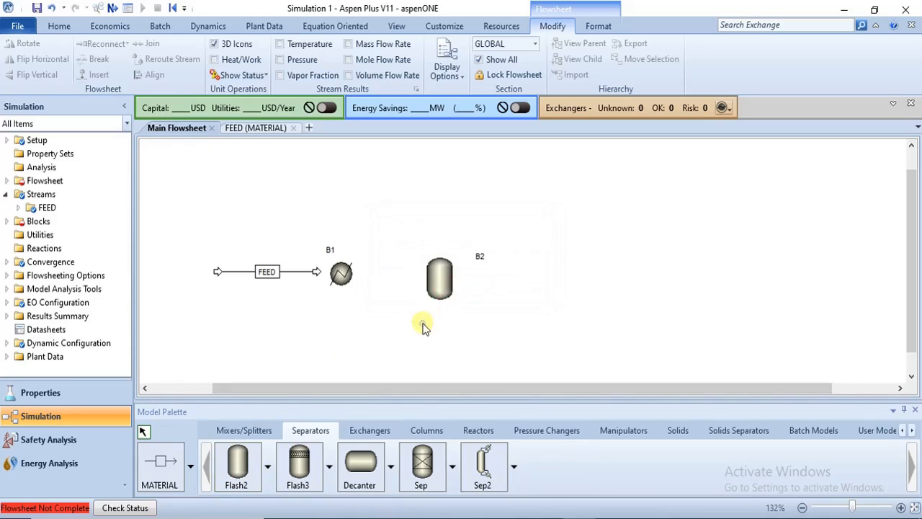
- Shift the flash separator to line up with the heater and move its name label to the block's upper-left side
{"action": "left_click_drag", "start_coordinate": [483, 260], "coordinate": [420, 229]}
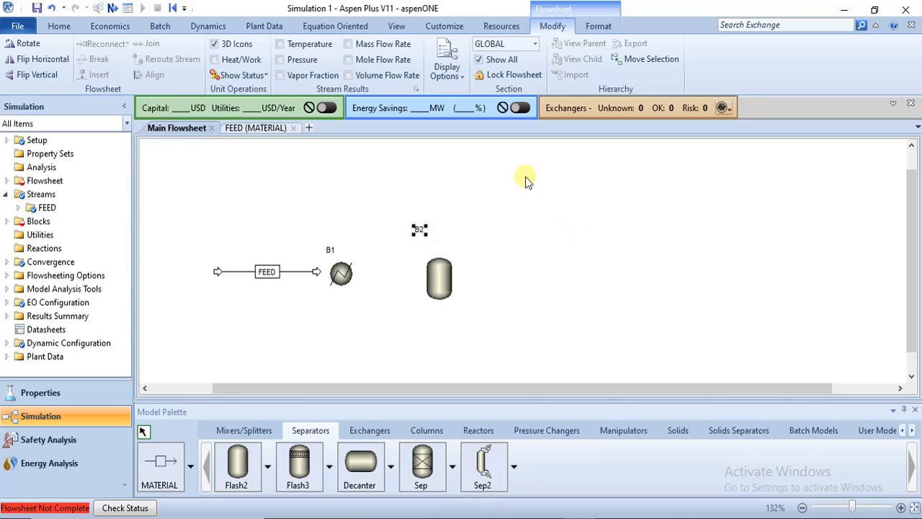
{"action": "left_click", "coordinate": [491, 217]}
{"action": "mouse_move", "coordinate": [420, 234]}
{"action": "left_mouse_down"}
{"action": "mouse_move", "coordinate": [413, 228]}
{"action": "mouse_move", "coordinate": [410, 237]}
{"action": "left_mouse_up"}
{"action": "left_click", "coordinate": [460, 238]}
{"action": "left_click_drag", "start_coordinate": [428, 281], "coordinate": [419, 271]}
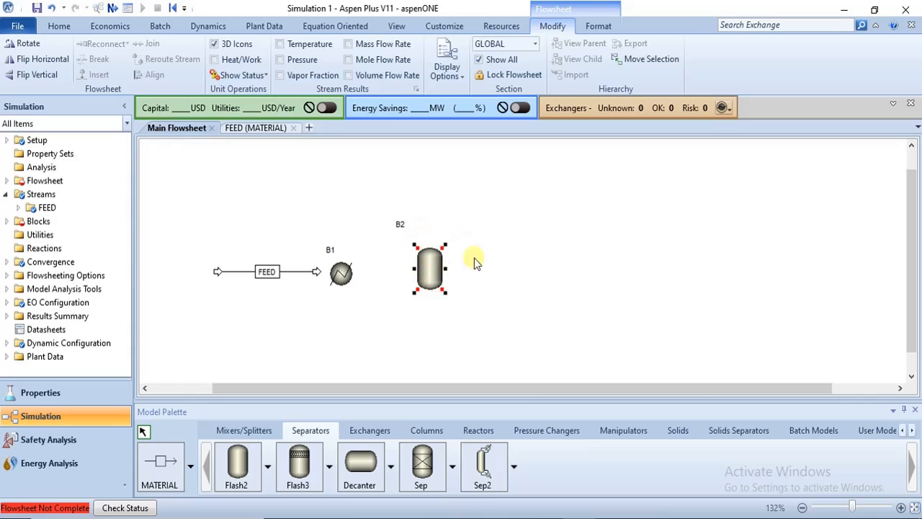
{"action": "left_click", "coordinate": [400, 224]}
{"action": "left_click_drag", "start_coordinate": [401, 224], "coordinate": [404, 239]}
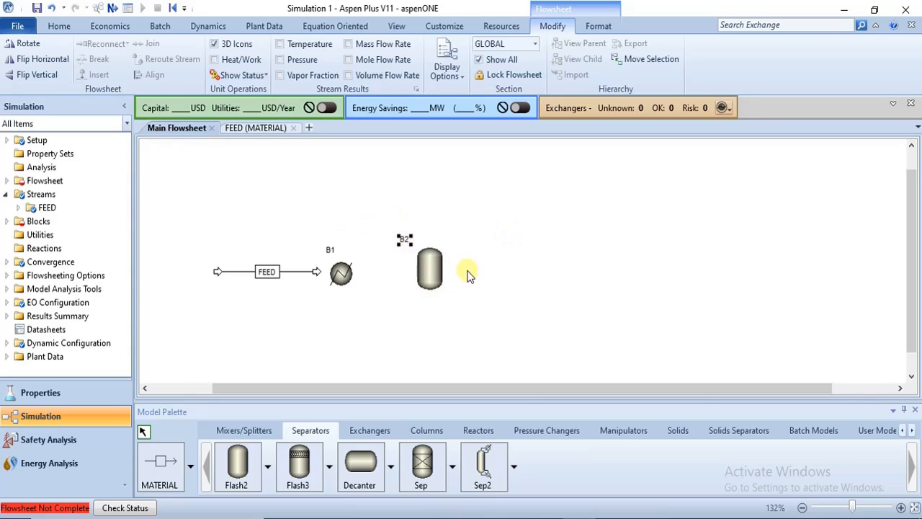
{"action": "left_click", "coordinate": [499, 270]}
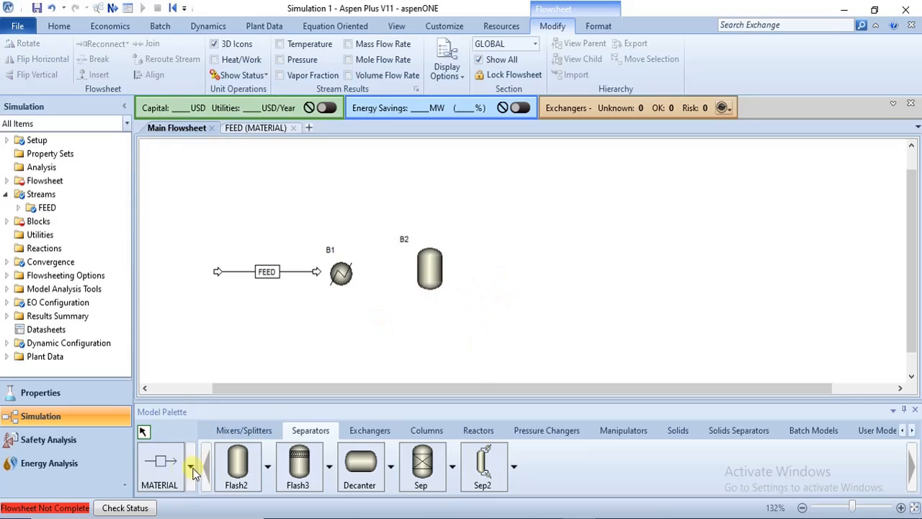
- Draw a material stream named VAP from the flash separator's vapor outlet
{"action": "left_click", "coordinate": [161, 465]}
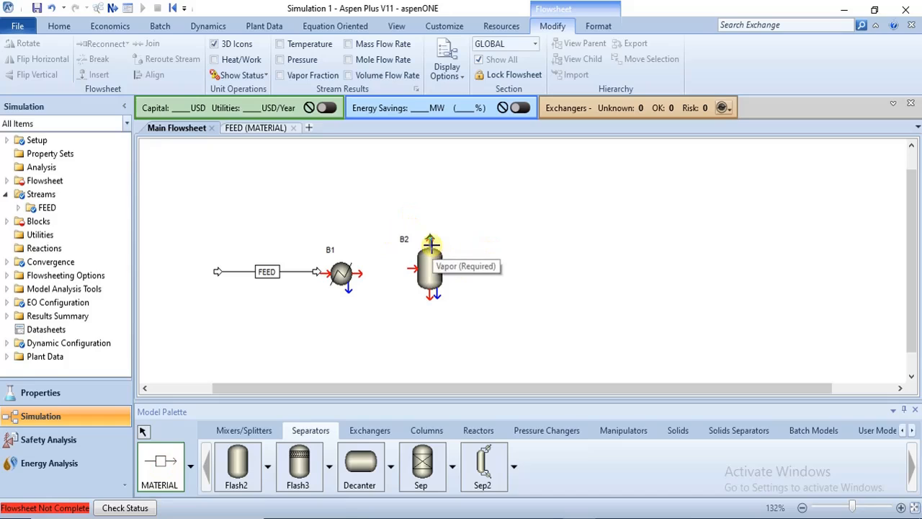
{"action": "left_click", "coordinate": [430, 243]}
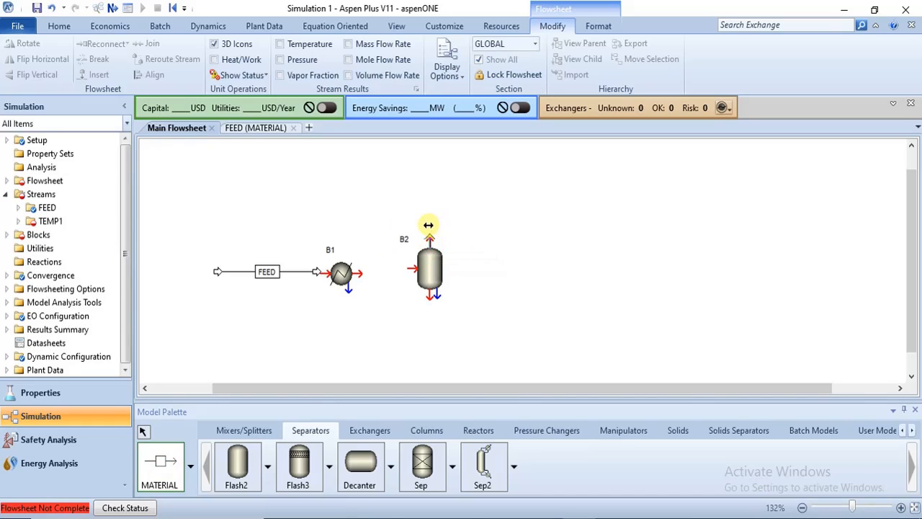
{"action": "left_click", "coordinate": [476, 225]}
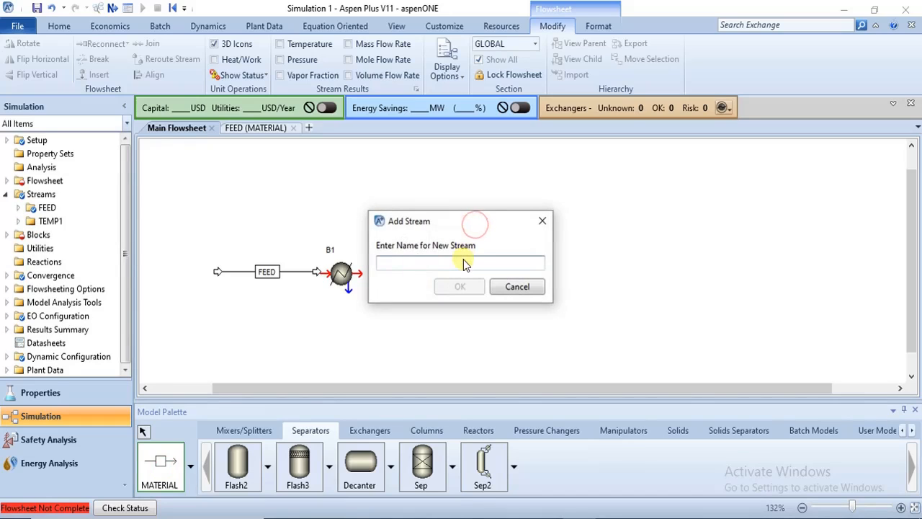
{"action": "type", "text": "VAP"}
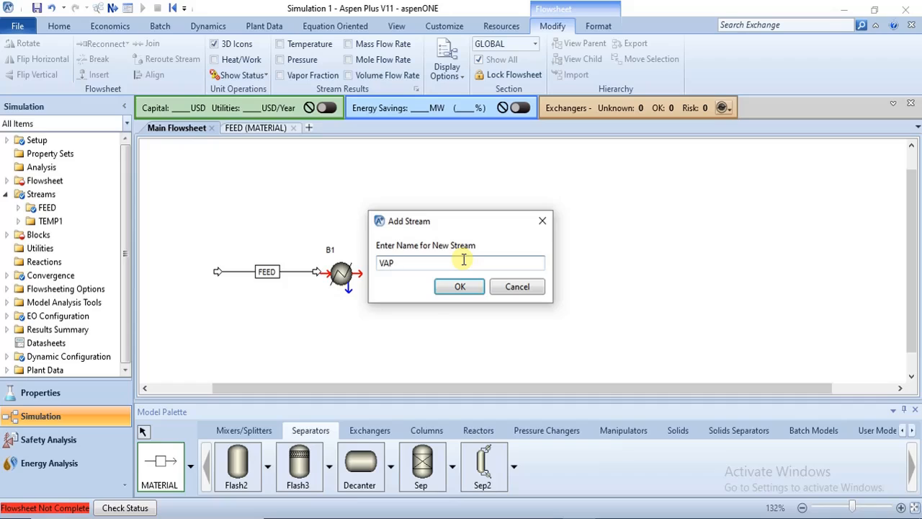
{"action": "left_click", "coordinate": [459, 285]}
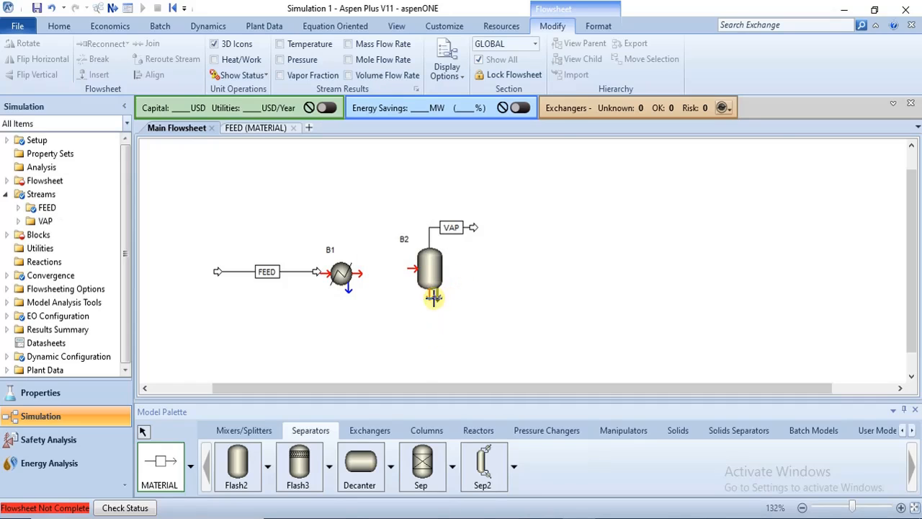
- Draw a material stream named LIQ from the flash separator's liquid outlet
{"action": "left_click", "coordinate": [431, 297]}
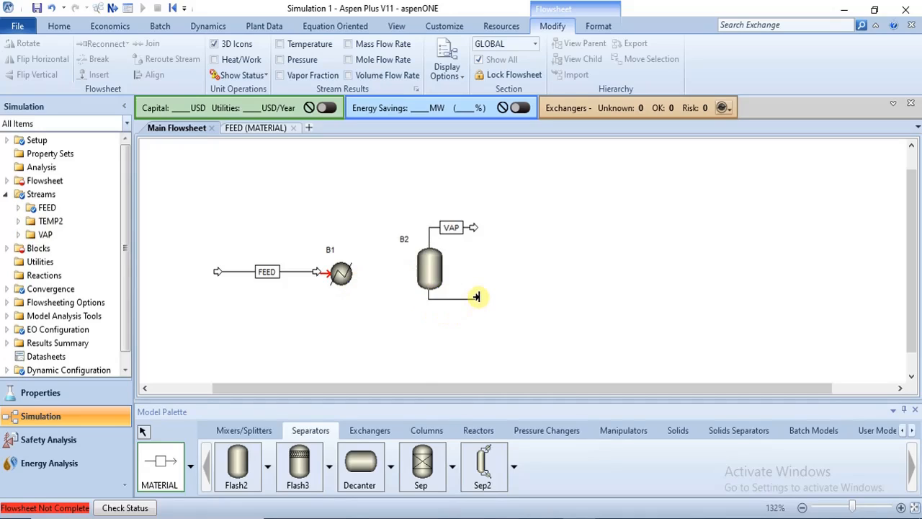
{"action": "left_click", "coordinate": [473, 307]}
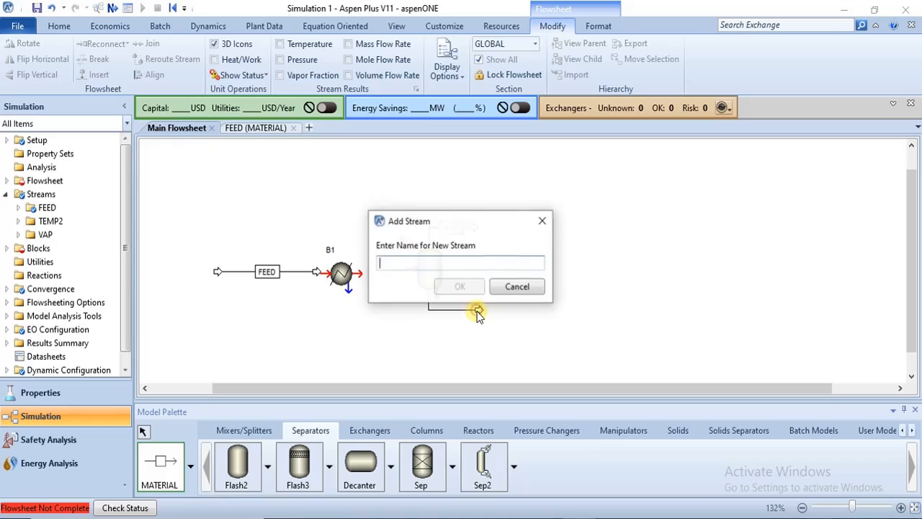
{"action": "type", "text": "LIQ"}
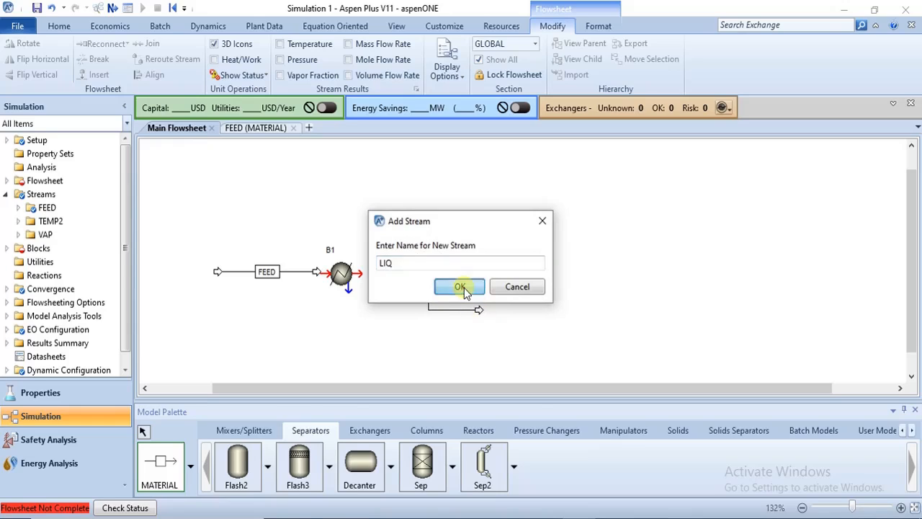
{"action": "left_click", "coordinate": [464, 288]}
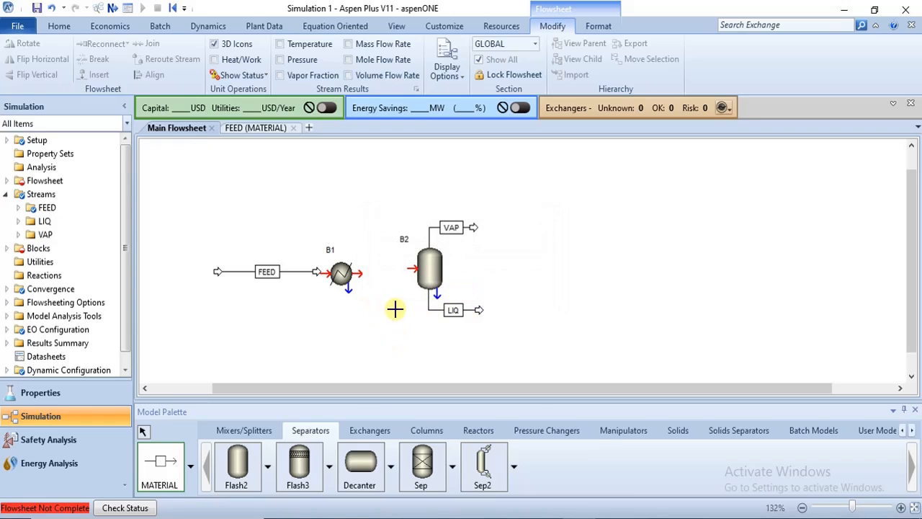
{"action": "right_click", "coordinate": [396, 309]}
- Draw a material stream named COOL-FD from the heater's outlet toward the flash separator's inlet
{"action": "left_click", "coordinate": [158, 479]}
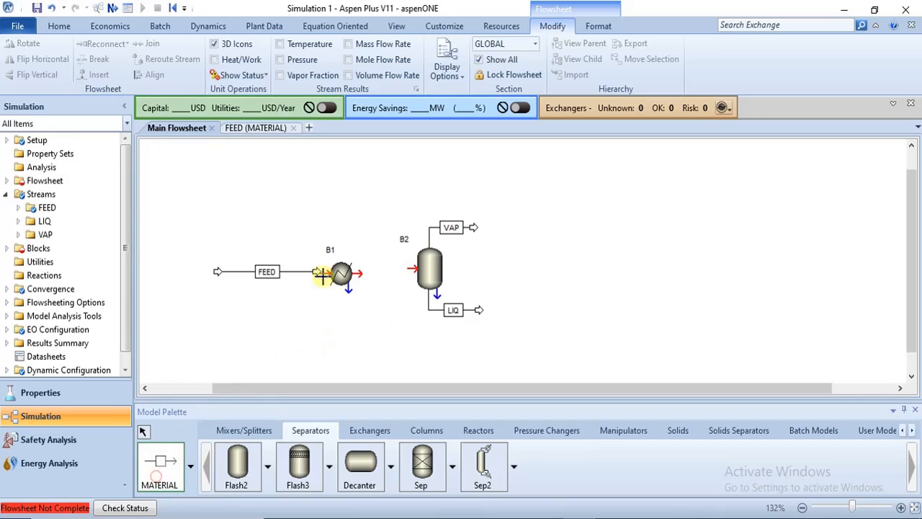
{"action": "left_click", "coordinate": [371, 274]}
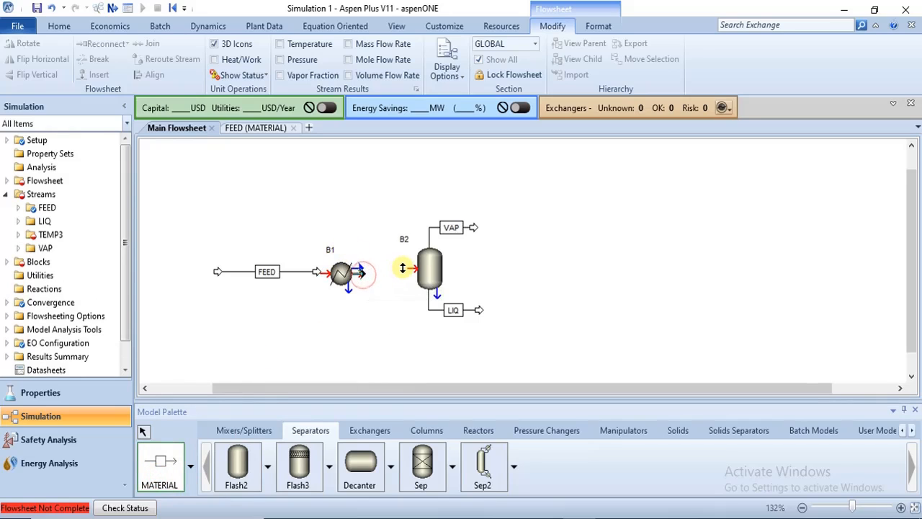
{"action": "left_click", "coordinate": [403, 275]}
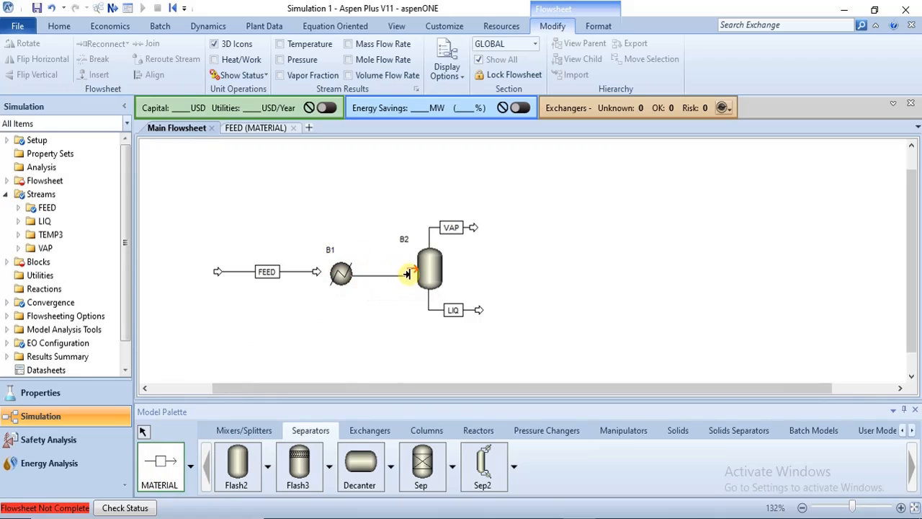
{"action": "left_click", "coordinate": [408, 271]}
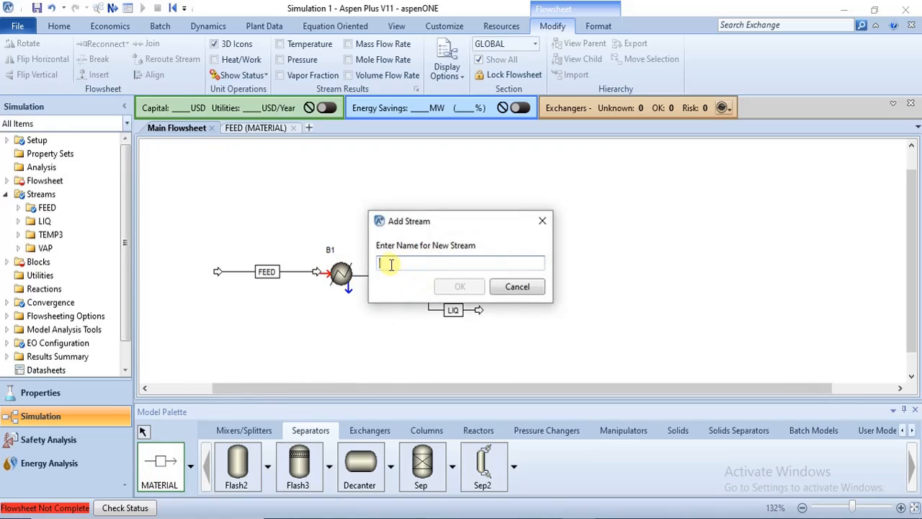
{"action": "type", "text": "COOL-FD"}
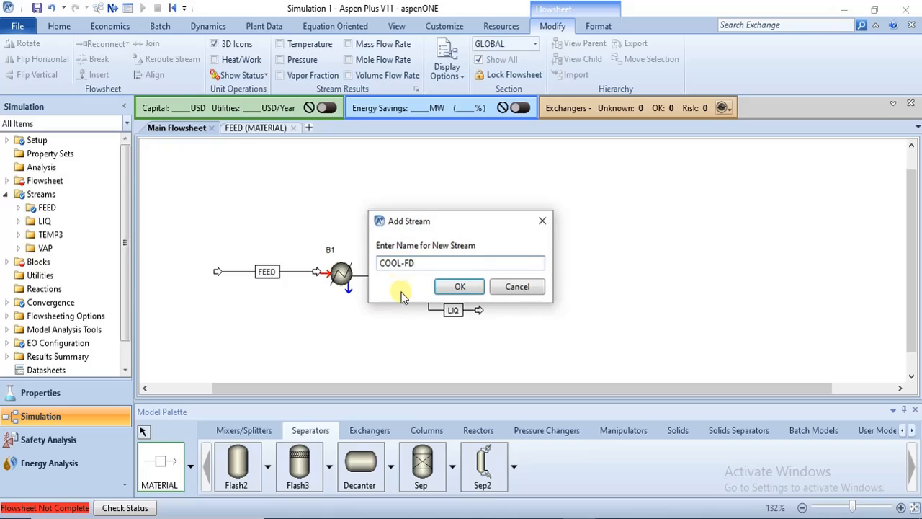
{"action": "left_click", "coordinate": [463, 284]}
{"action": "right_click", "coordinate": [290, 341]}
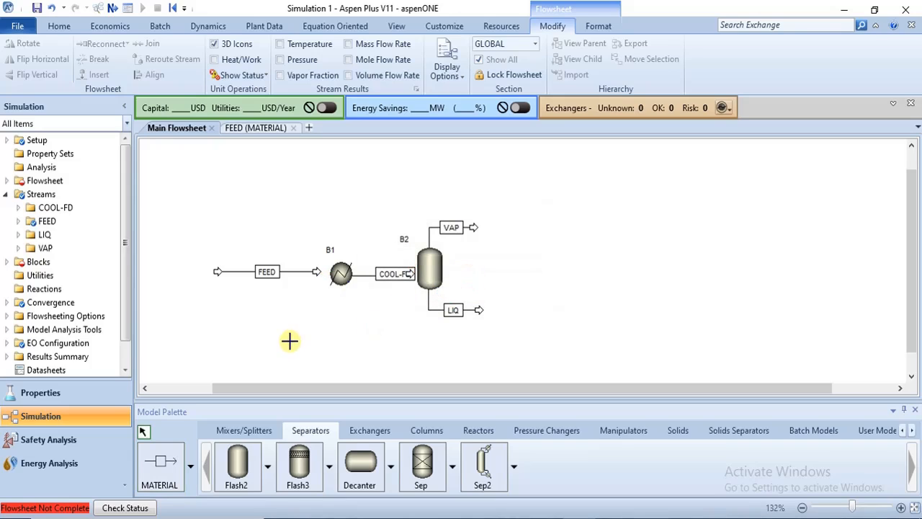
- Reconnect the end of COOL-FD to the flash separator's feed port and reposition the stream label between the two blocks
{"action": "left_click_drag", "start_coordinate": [398, 273], "coordinate": [380, 274]}
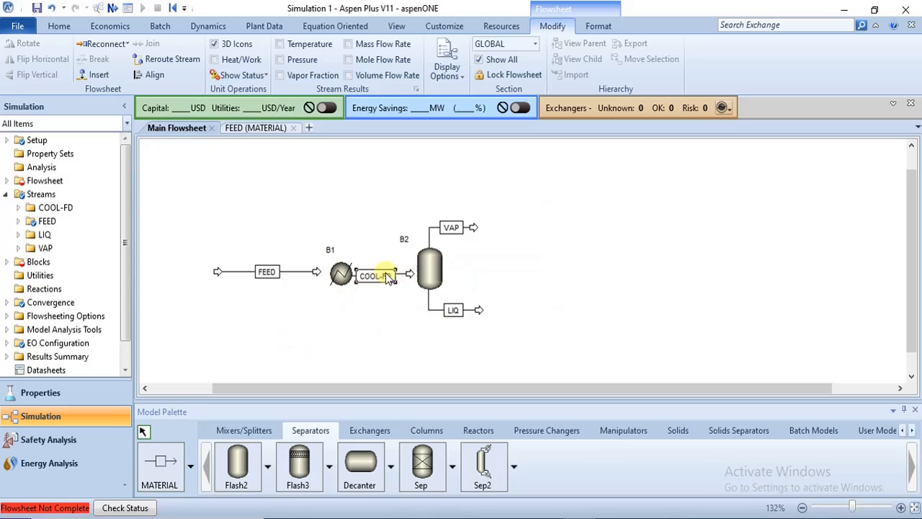
{"action": "double_click", "coordinate": [409, 274]}
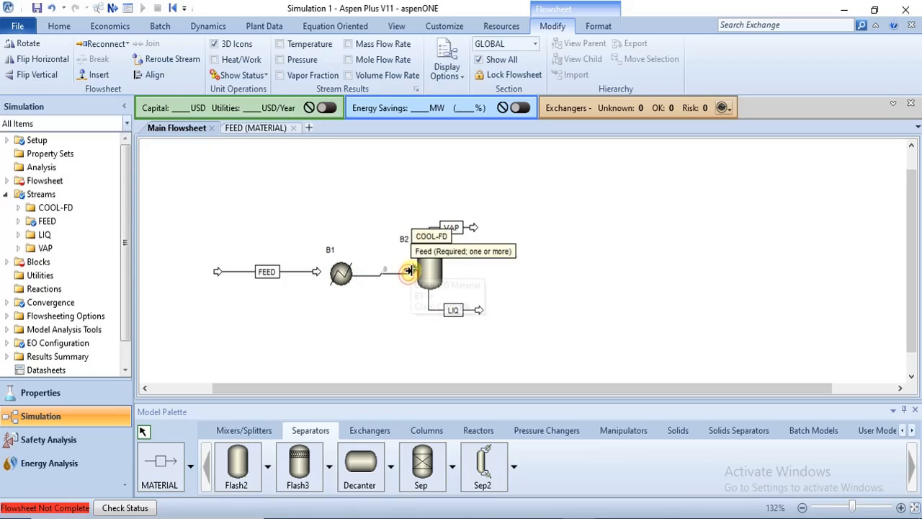
{"action": "left_click", "coordinate": [411, 269]}
{"action": "left_click_drag", "start_coordinate": [362, 276], "coordinate": [396, 271]}
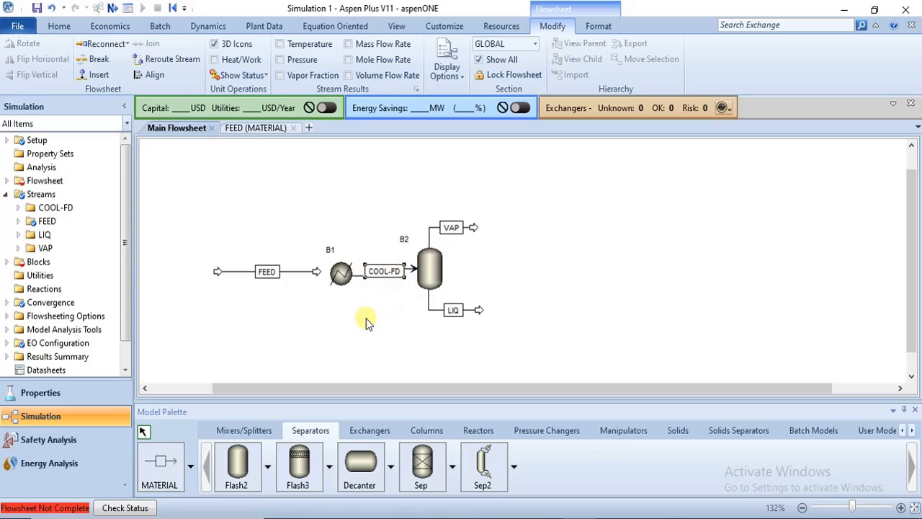
- Connect the end of the FEED stream to the heater's feed port and bring the stream's start and label closer to the block
{"action": "left_click", "coordinate": [316, 273]}
{"action": "double_click", "coordinate": [318, 277]}
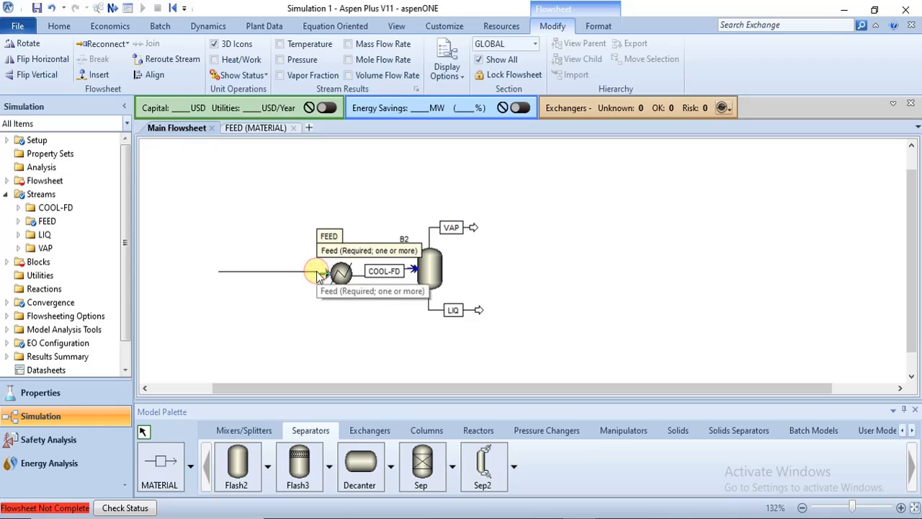
{"action": "left_click", "coordinate": [320, 274]}
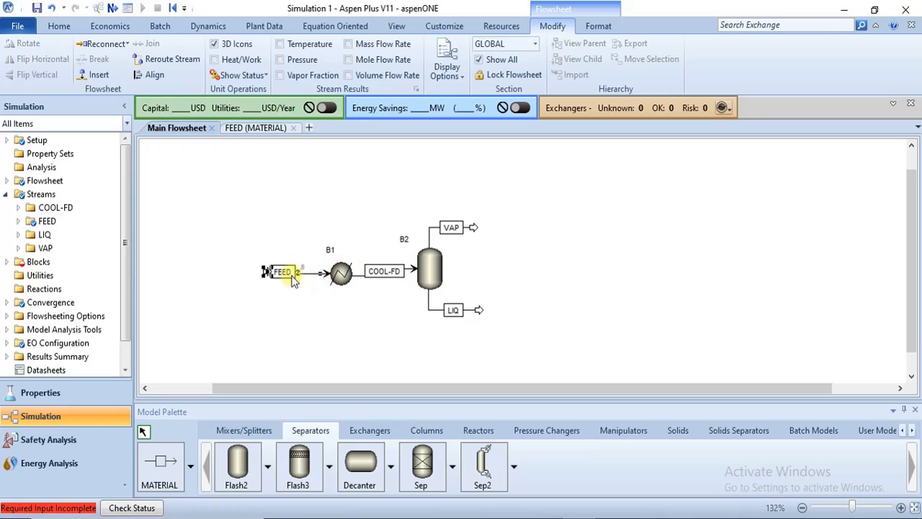
{"action": "left_click", "coordinate": [292, 268]}
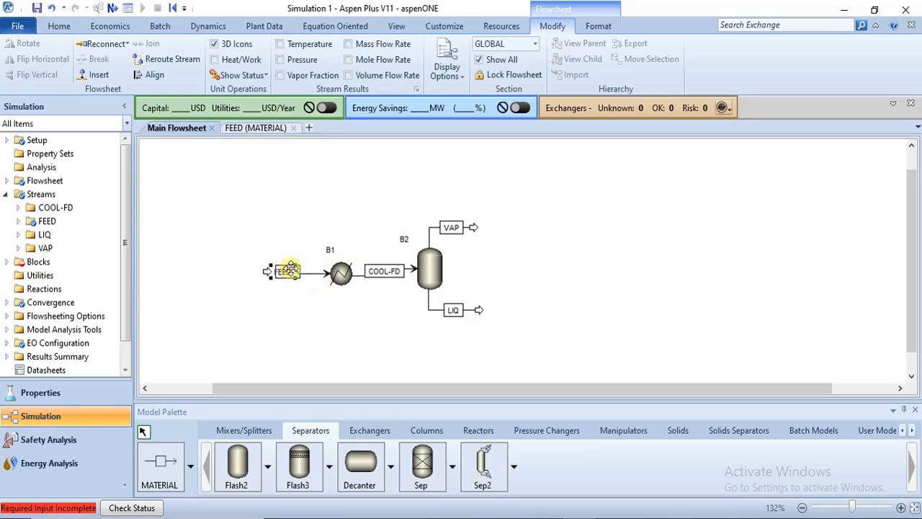
{"action": "left_click", "coordinate": [280, 212]}
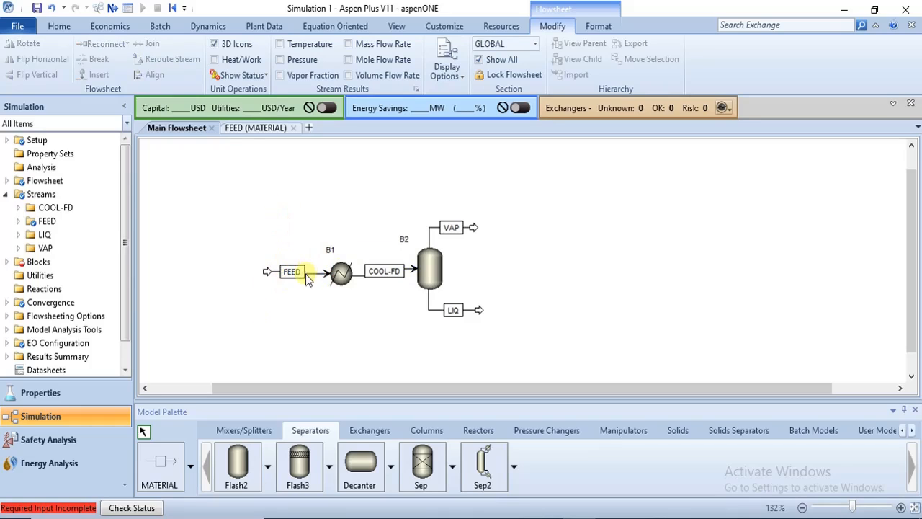
{"action": "left_click", "coordinate": [245, 129]}
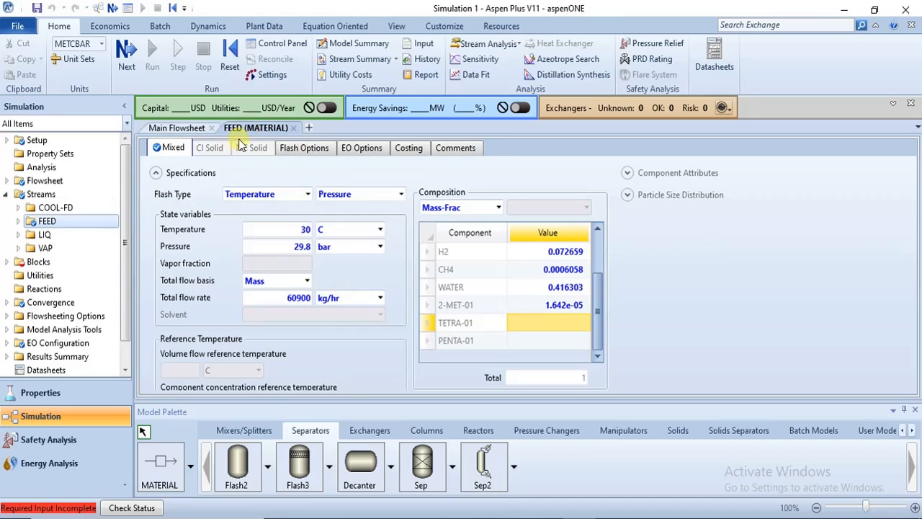
{"action": "left_click", "coordinate": [164, 128]}
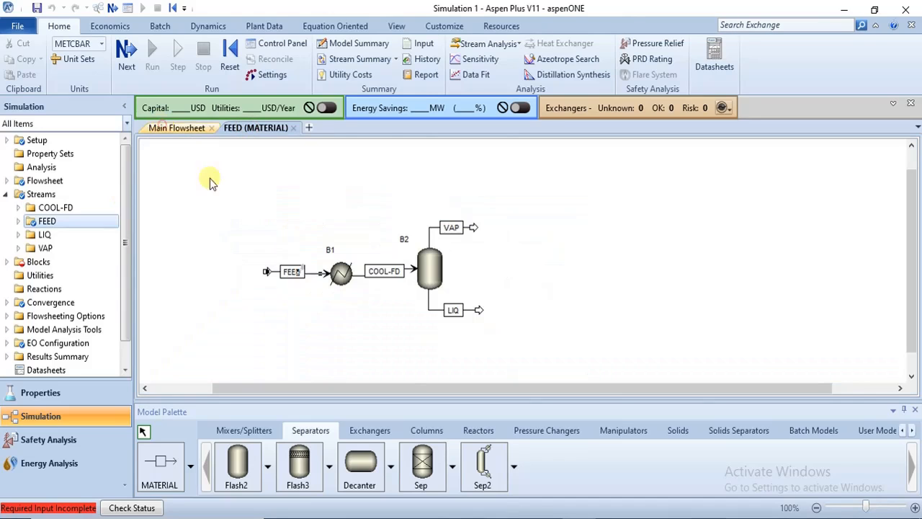
{"action": "left_click", "coordinate": [304, 226]}
- Open the heater block B1 and set its flash temperature to 5 °C
{"action": "left_click", "coordinate": [343, 280]}
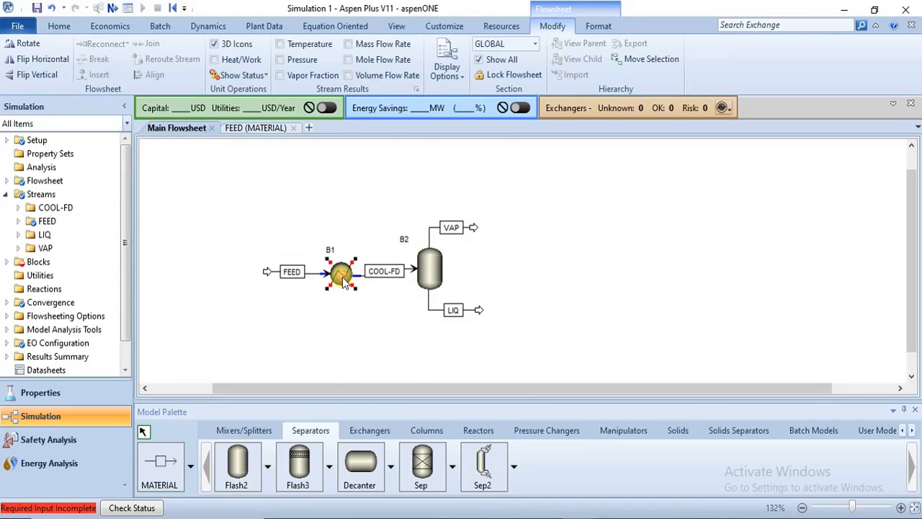
{"action": "double_click", "coordinate": [343, 280]}
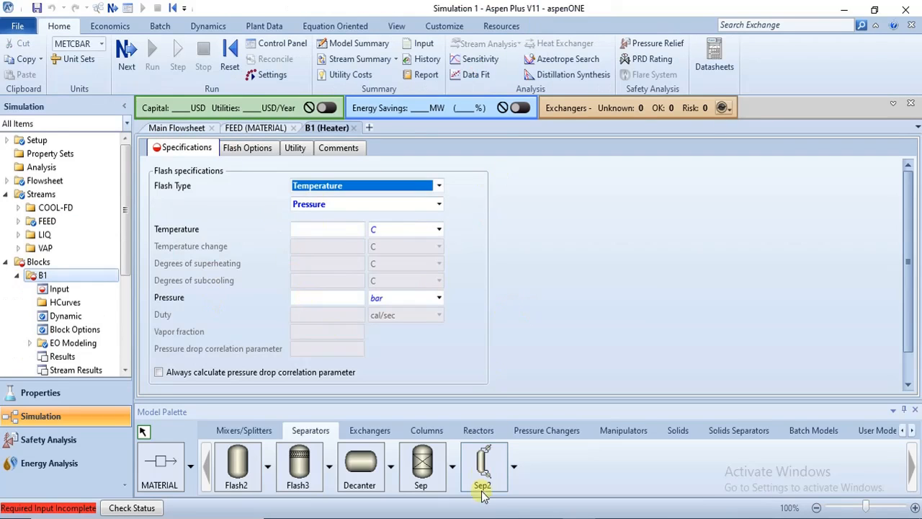
{"action": "mouse_move", "coordinate": [549, 518]}
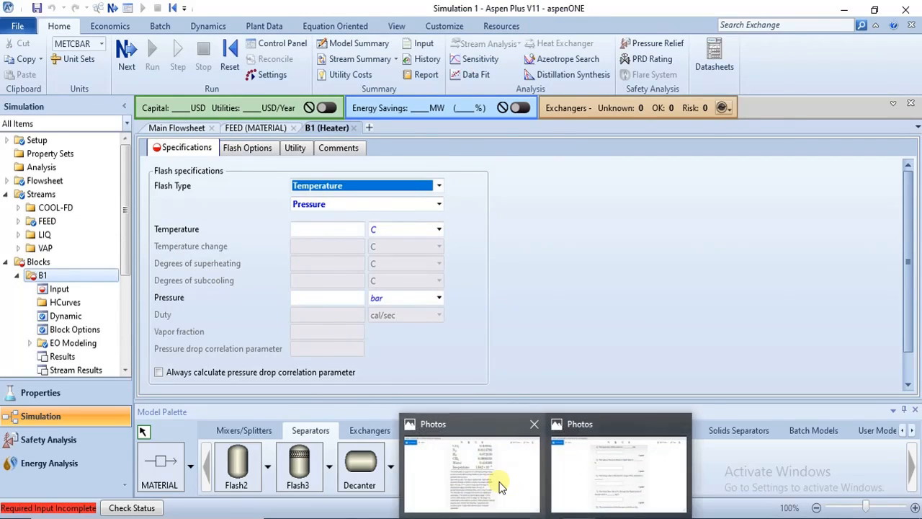
{"action": "mouse_move", "coordinate": [500, 486]}
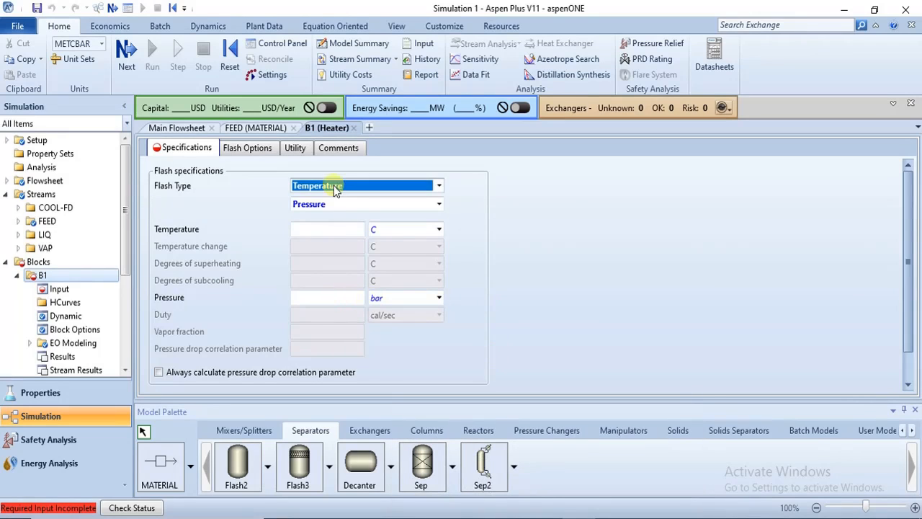
{"action": "left_click", "coordinate": [303, 229]}
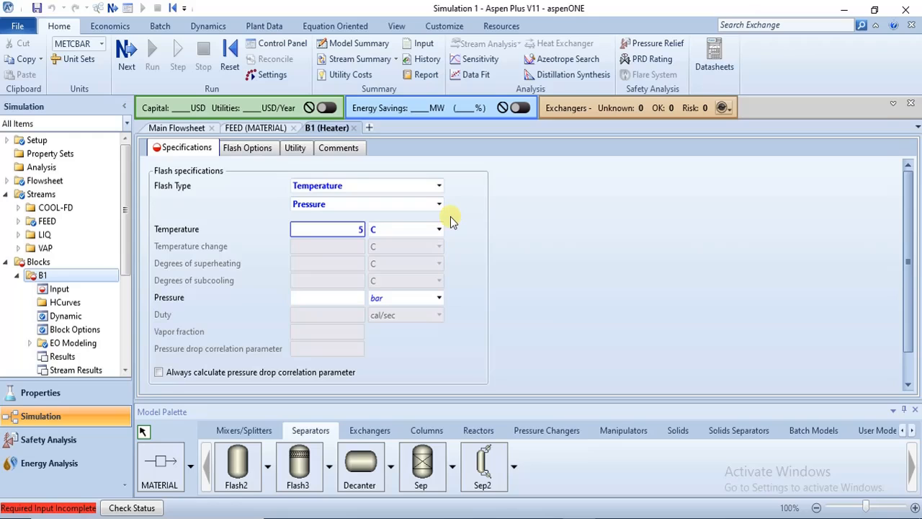
- Check the FEED stream and flowsheet, and set the heater B1 pressure to 29.8 bar
{"action": "left_click", "coordinate": [275, 131]}
{"action": "left_click", "coordinate": [182, 128]}
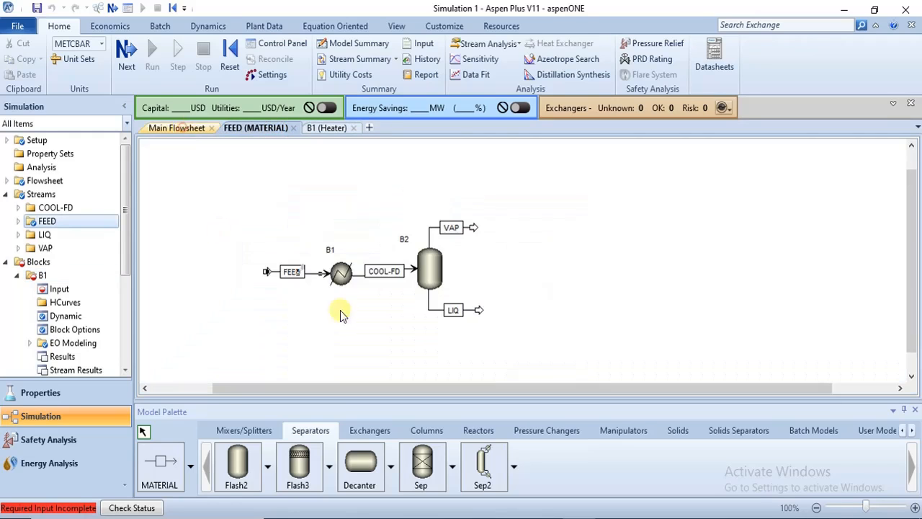
{"action": "left_click", "coordinate": [315, 240]}
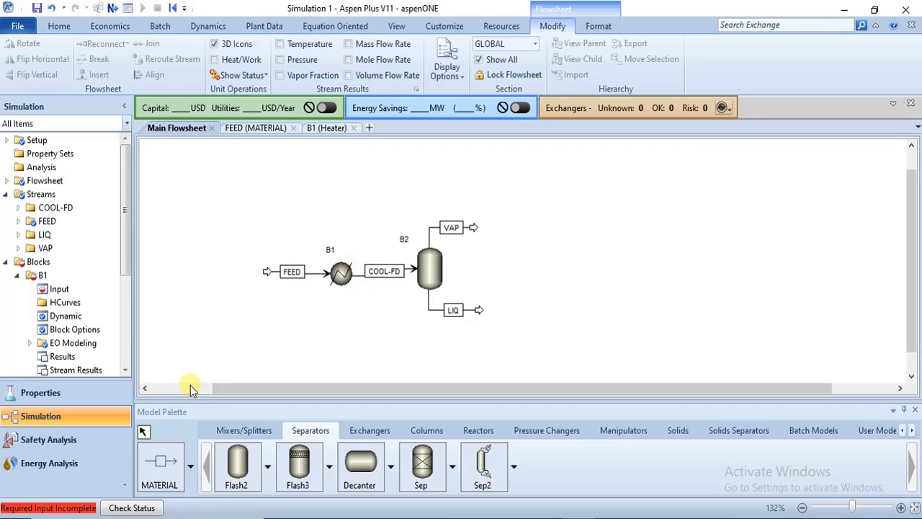
{"action": "left_click", "coordinate": [328, 130]}
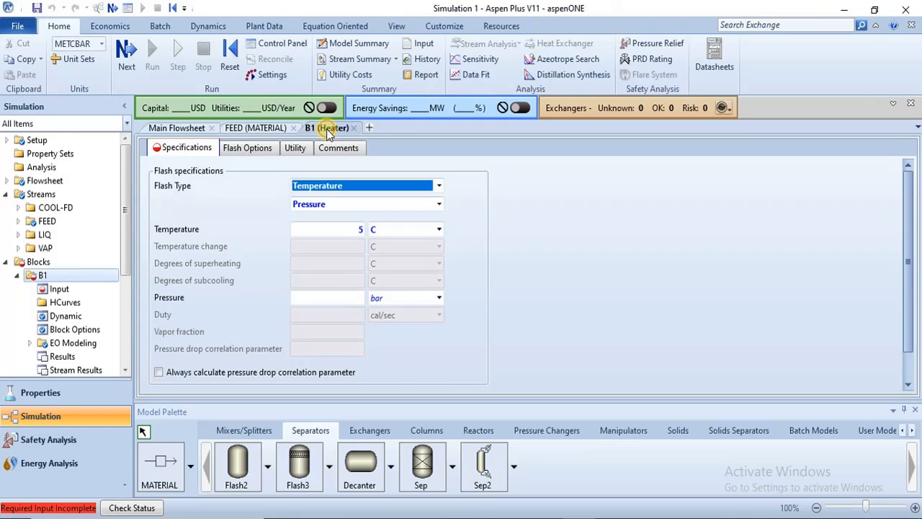
{"action": "left_click", "coordinate": [335, 295]}
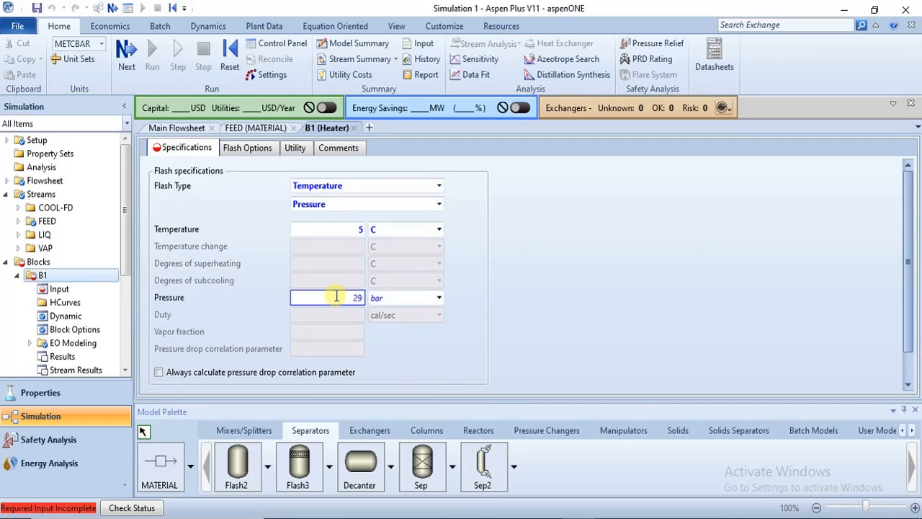
{"action": "key", "text": "Return"}
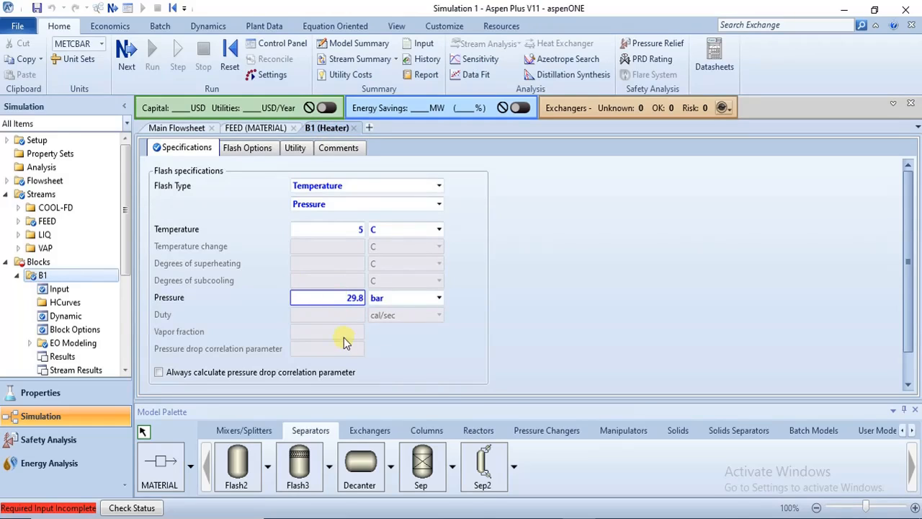
- Compare the FEED stream's pressure with the heater's specifications and review the two blocks on the flowsheet
{"action": "left_click", "coordinate": [254, 129]}
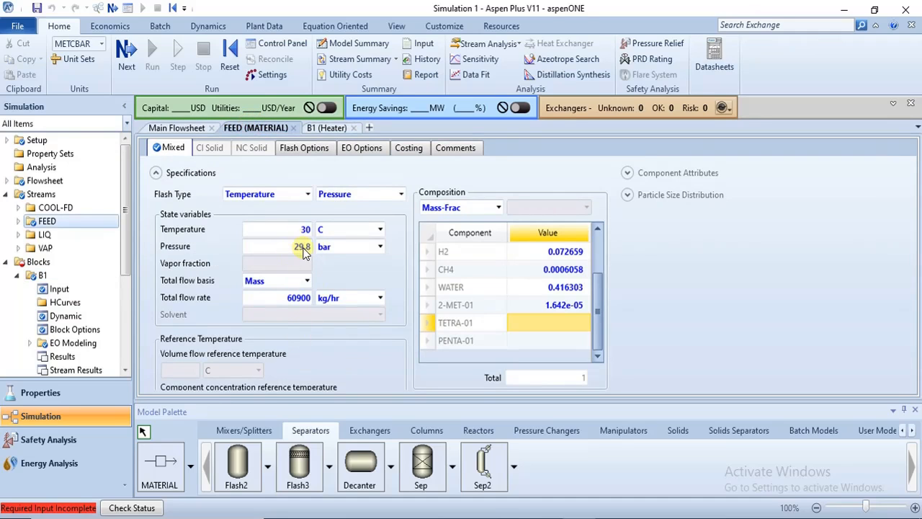
{"action": "left_click", "coordinate": [320, 128]}
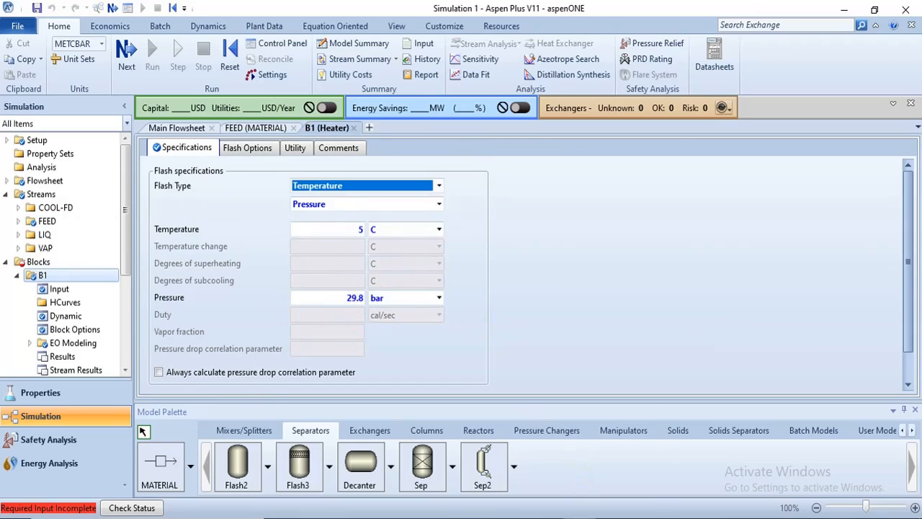
{"action": "left_click", "coordinate": [180, 128]}
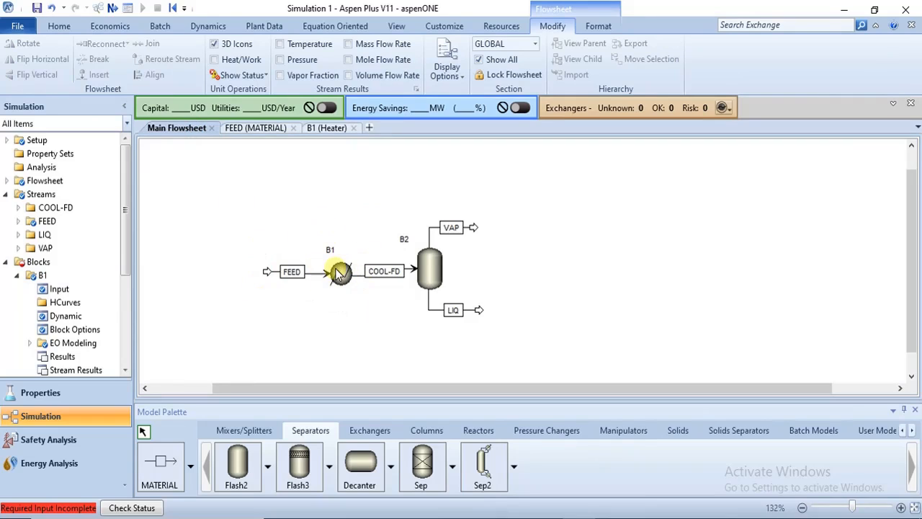
{"action": "left_click", "coordinate": [327, 127]}
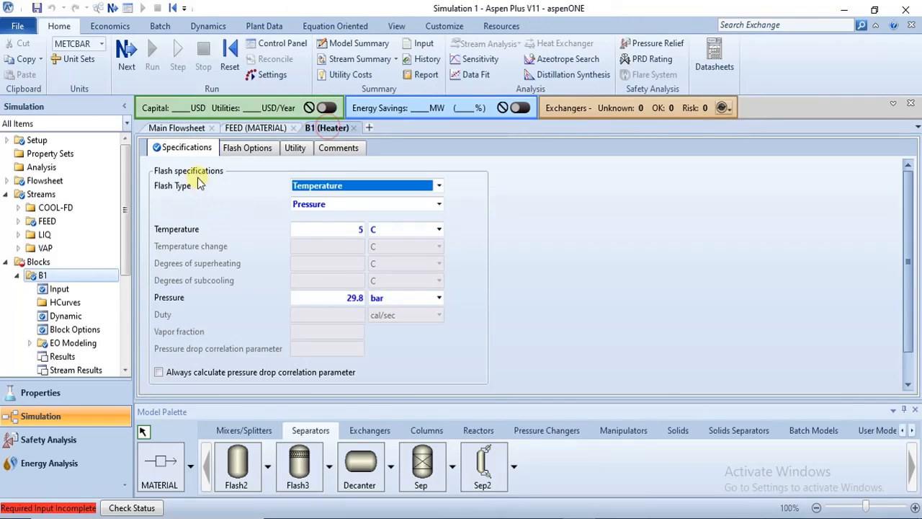
{"action": "left_click", "coordinate": [164, 126]}
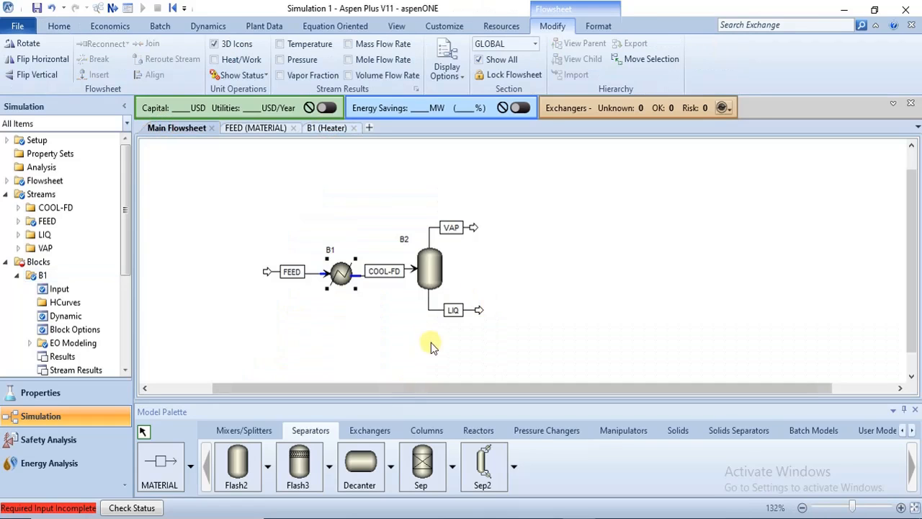
{"action": "left_click", "coordinate": [497, 246]}
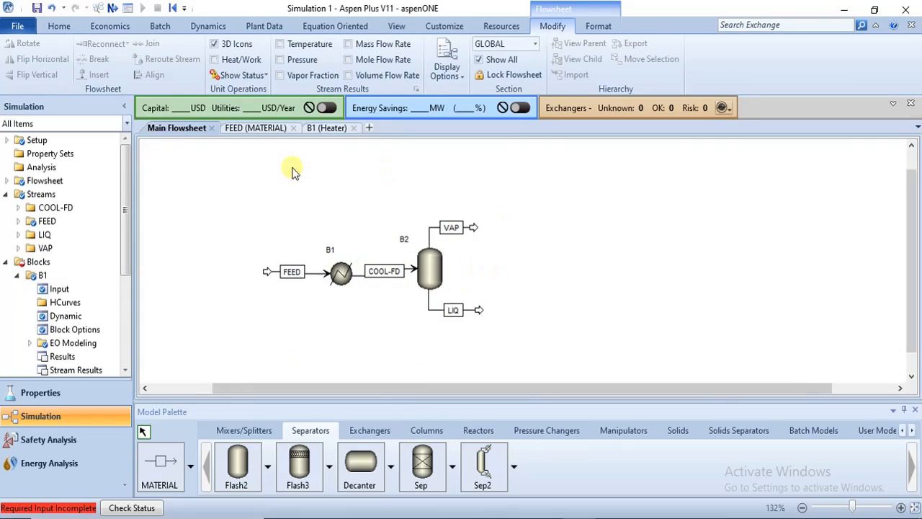
- Open the flash separator B2 input, consult the problem statement, and specify the flash by duty with a value of 0 cal/sec
{"action": "left_click", "coordinate": [60, 27]}
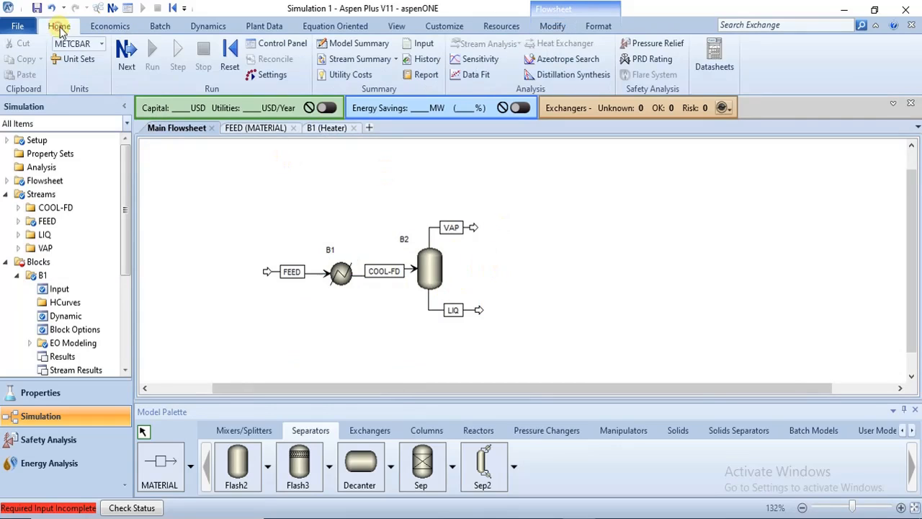
{"action": "left_click", "coordinate": [124, 63]}
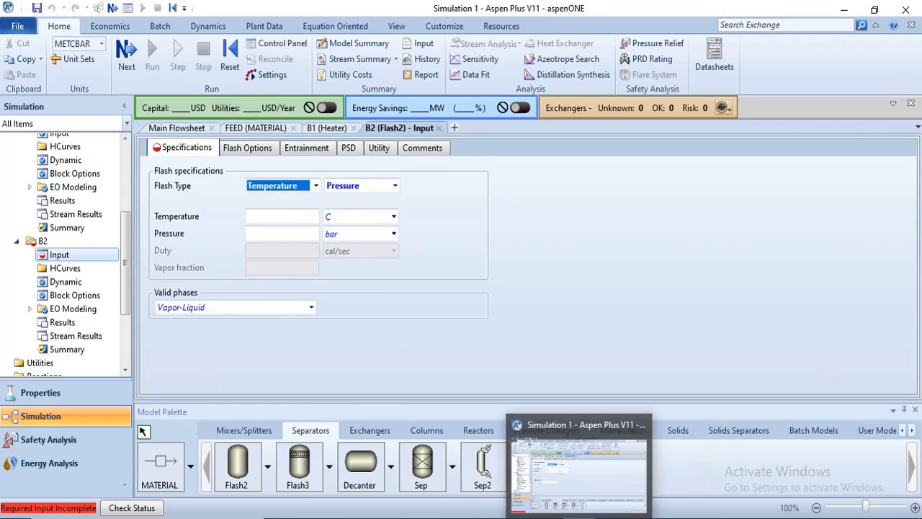
{"action": "mouse_move", "coordinate": [573, 517]}
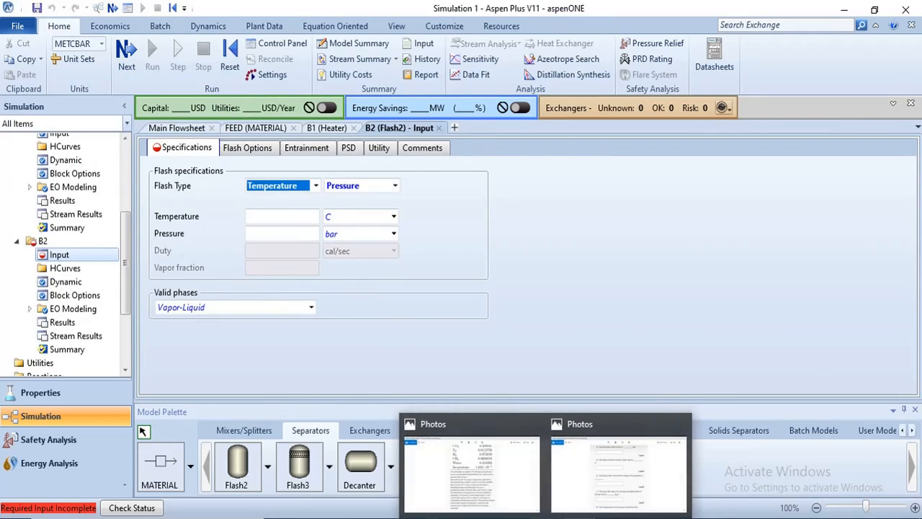
{"action": "left_click", "coordinate": [443, 472]}
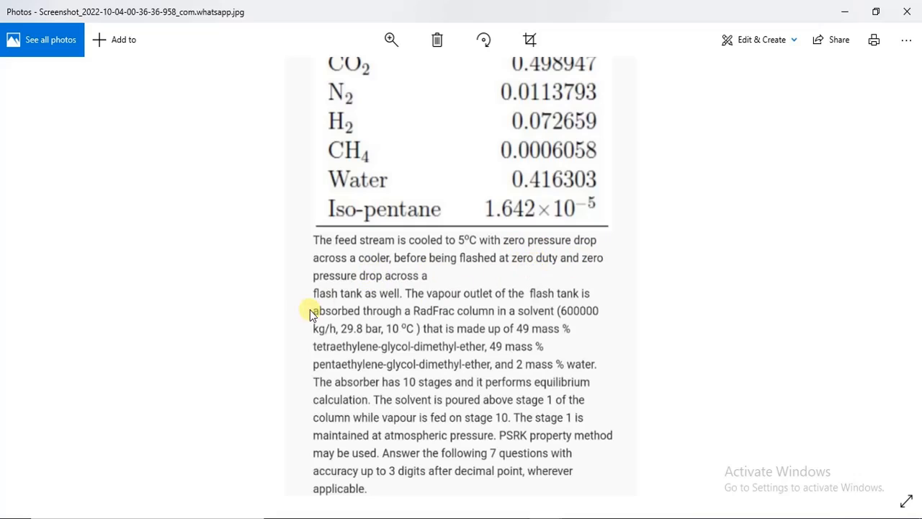
{"action": "left_click", "coordinate": [578, 518]}
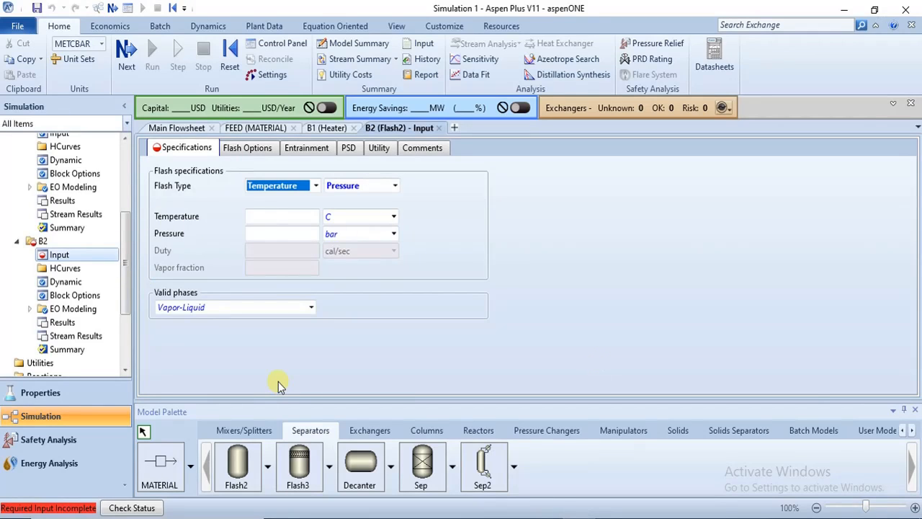
{"action": "left_click", "coordinate": [316, 186]}
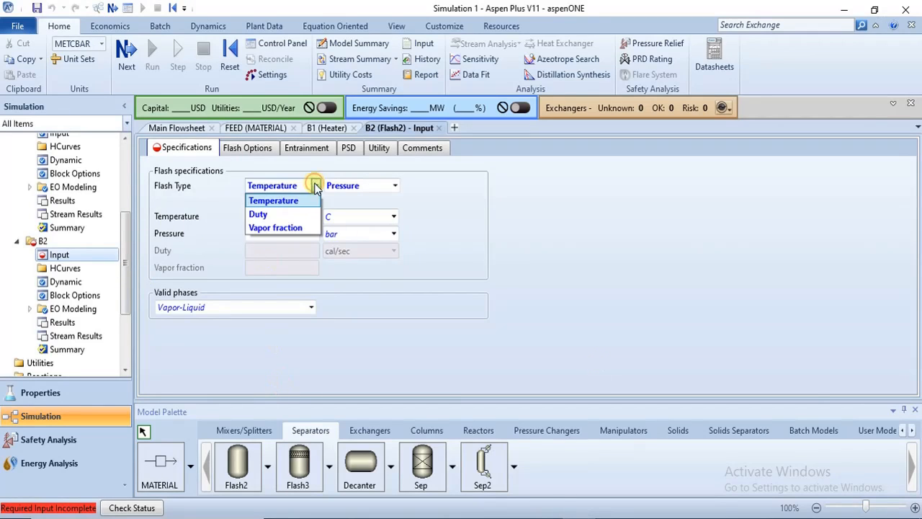
{"action": "left_click", "coordinate": [302, 214]}
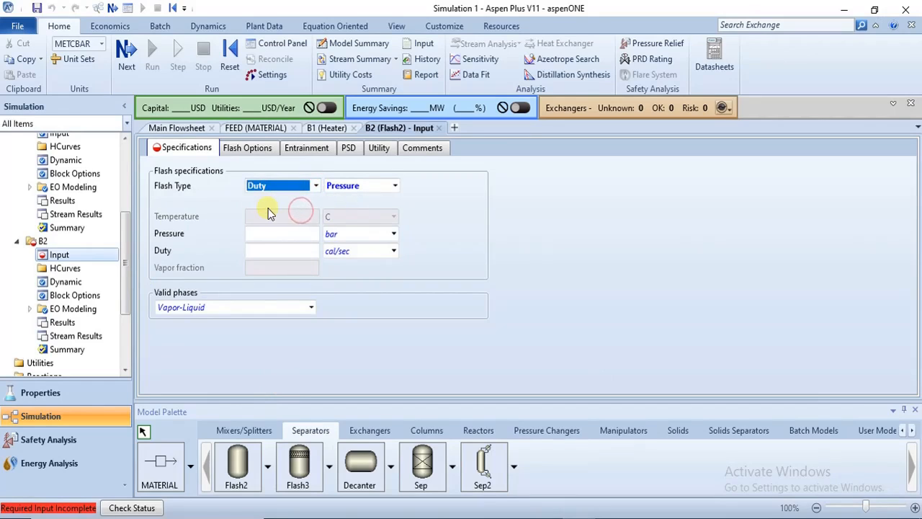
{"action": "left_click", "coordinate": [274, 253]}
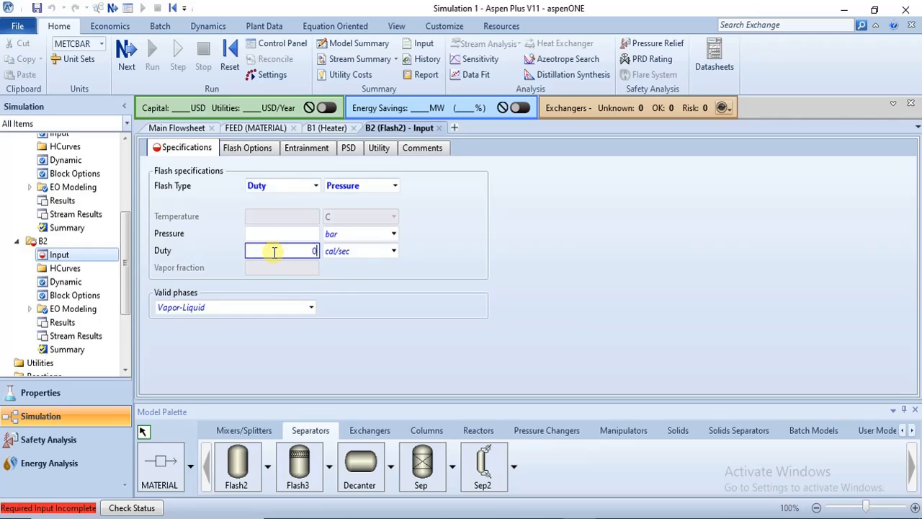
{"action": "type", "text": "0"}
{"action": "key", "text": "Return"}
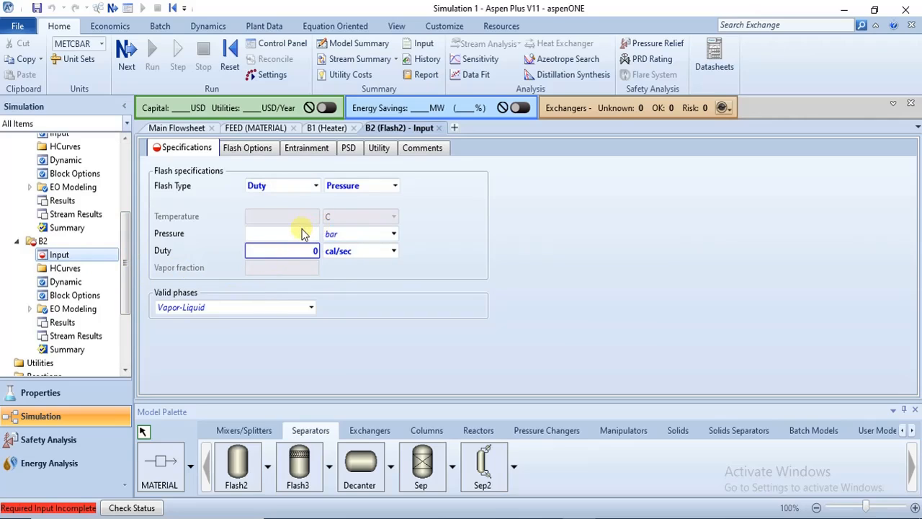
- Keep Pressure as the second flash specification of block B2 and set the pressure to 29.8 bar
{"action": "left_click", "coordinate": [395, 185]}
{"action": "left_click", "coordinate": [349, 196]}
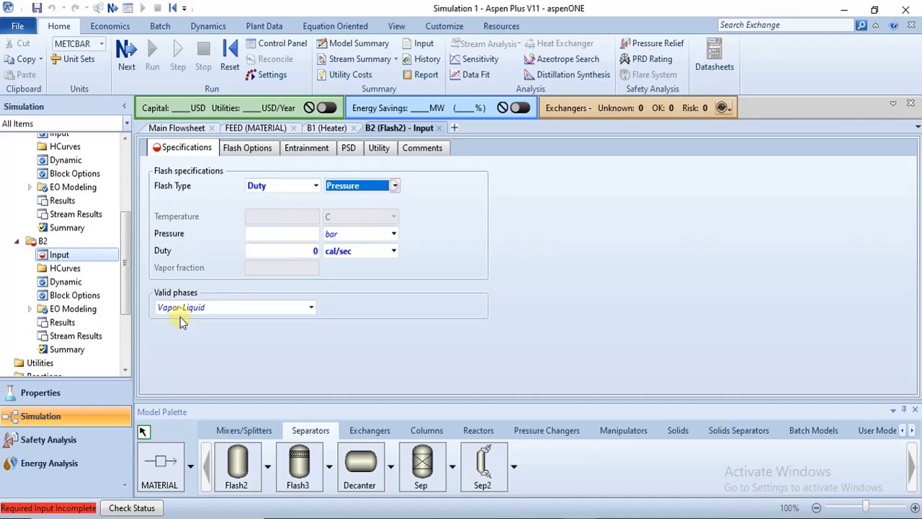
{"action": "left_click", "coordinate": [258, 236]}
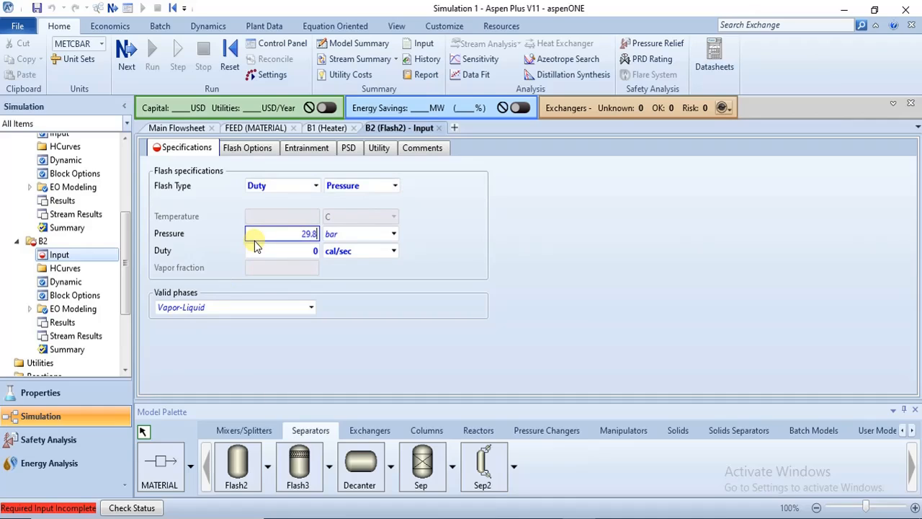
{"action": "type", "text": "29.8"}
{"action": "key", "text": "Return"}
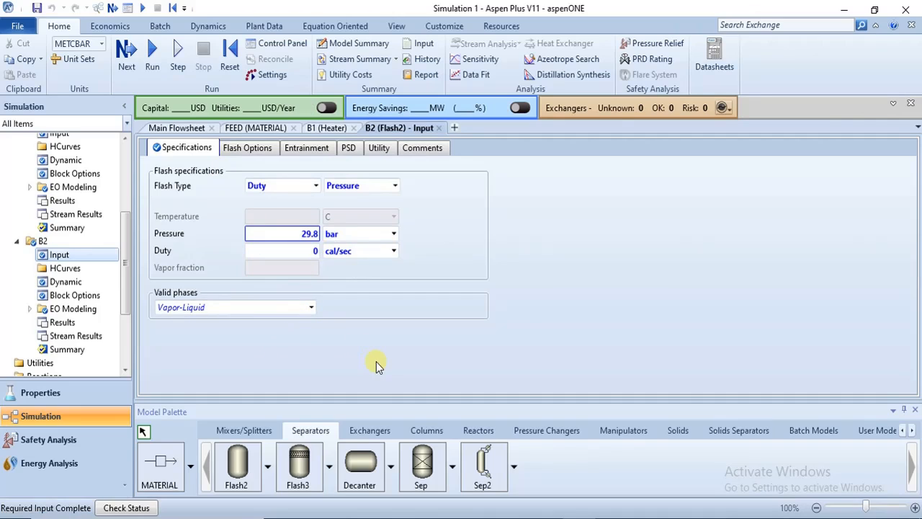
- Read the RadFrac absorber and solvent specifications in the problem statement image, and return to Aspen Plus
{"action": "mouse_move", "coordinate": [548, 515]}
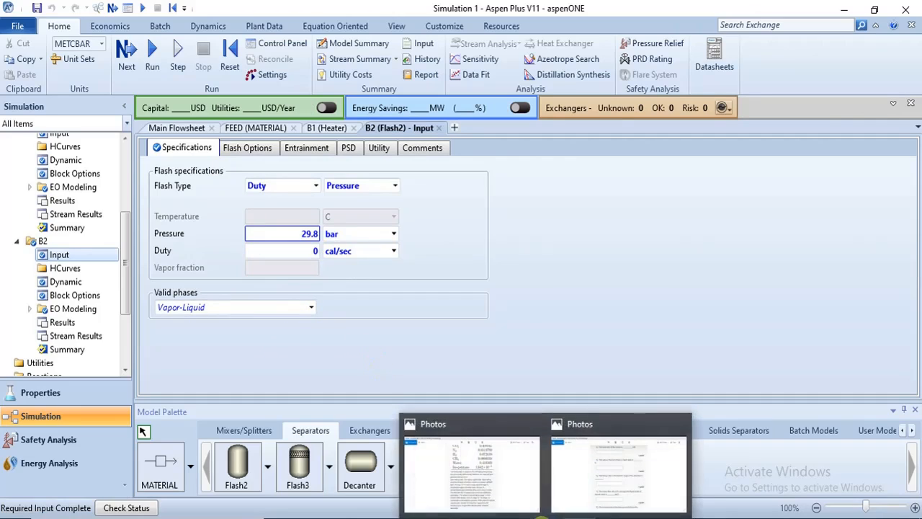
{"action": "left_click", "coordinate": [488, 476]}
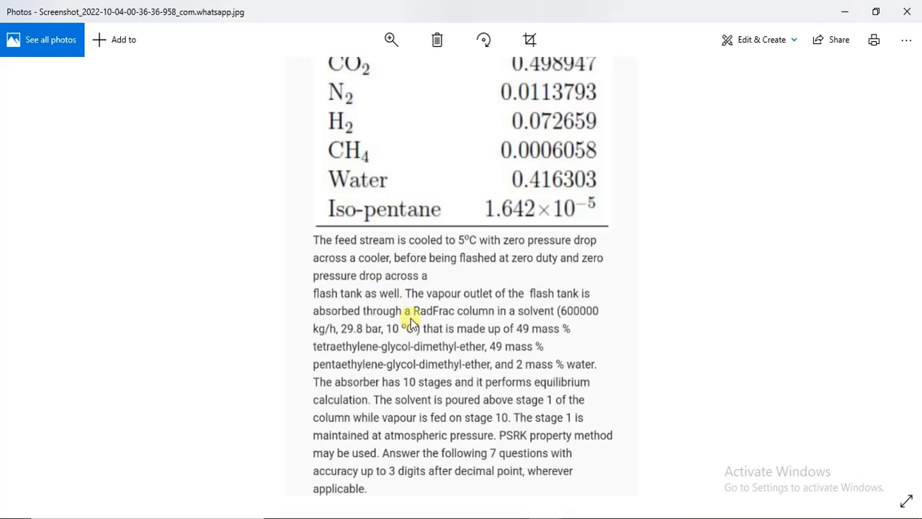
{"action": "mouse_move", "coordinate": [380, 517]}
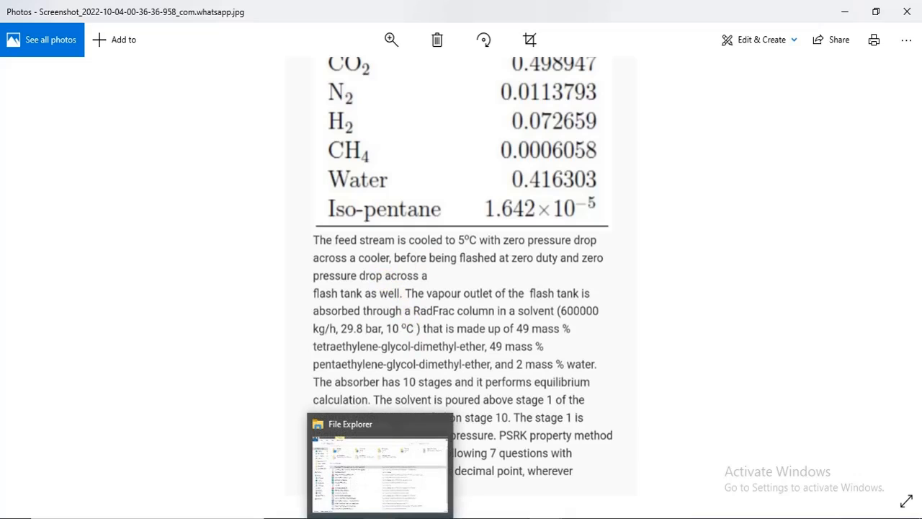
{"action": "left_click", "coordinate": [587, 486]}
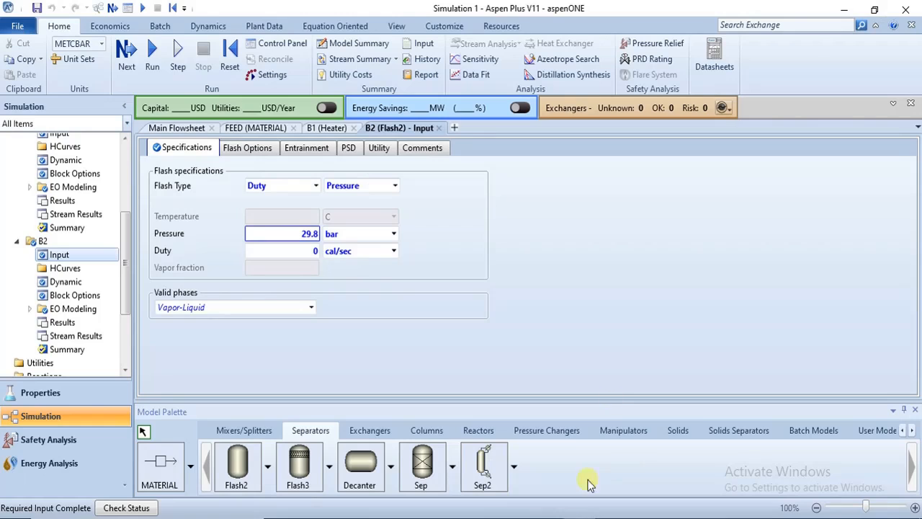
- Run the simulation from the main flowsheet, and review the stream results of flash block B2
{"action": "left_click", "coordinate": [186, 127]}
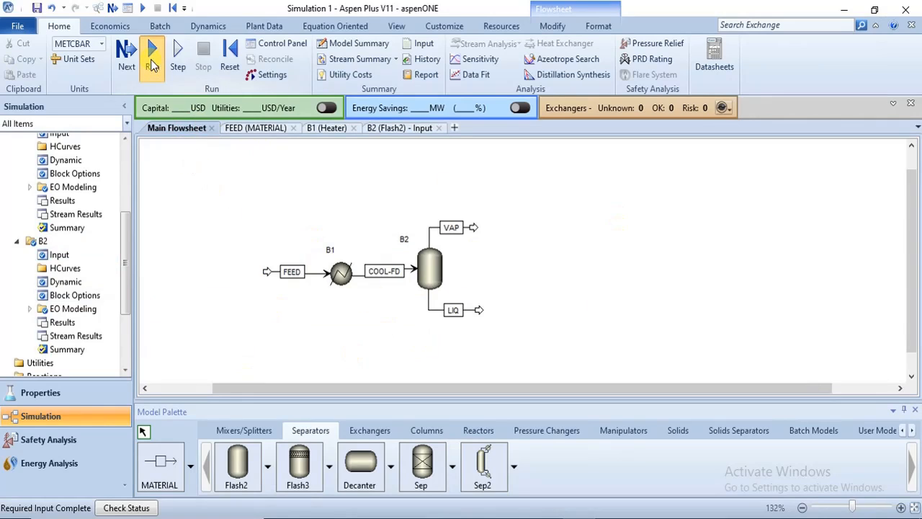
{"action": "left_click", "coordinate": [152, 64]}
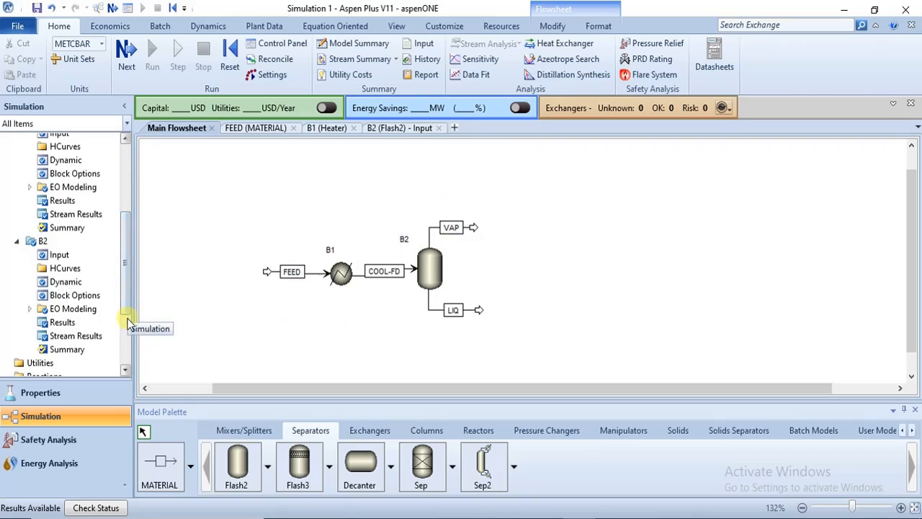
{"action": "double_click", "coordinate": [94, 337]}
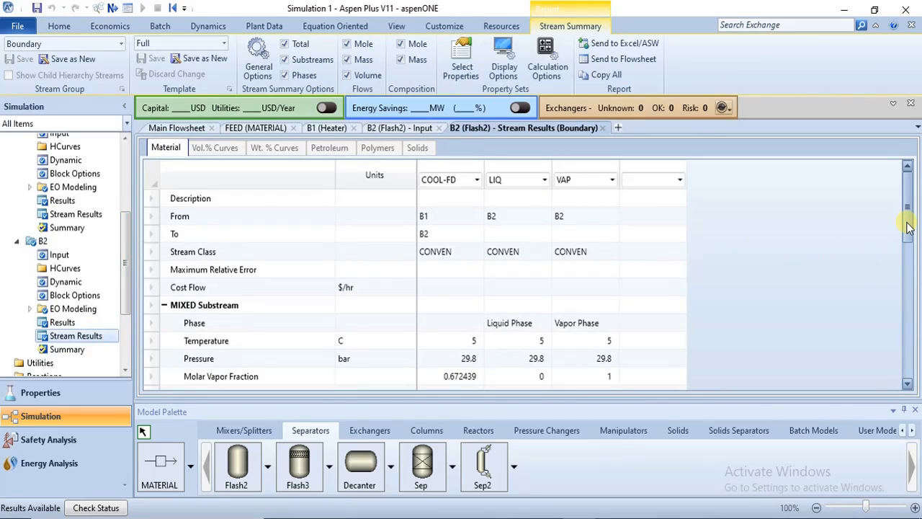
{"action": "left_click_drag", "start_coordinate": [908, 227], "coordinate": [900, 176]}
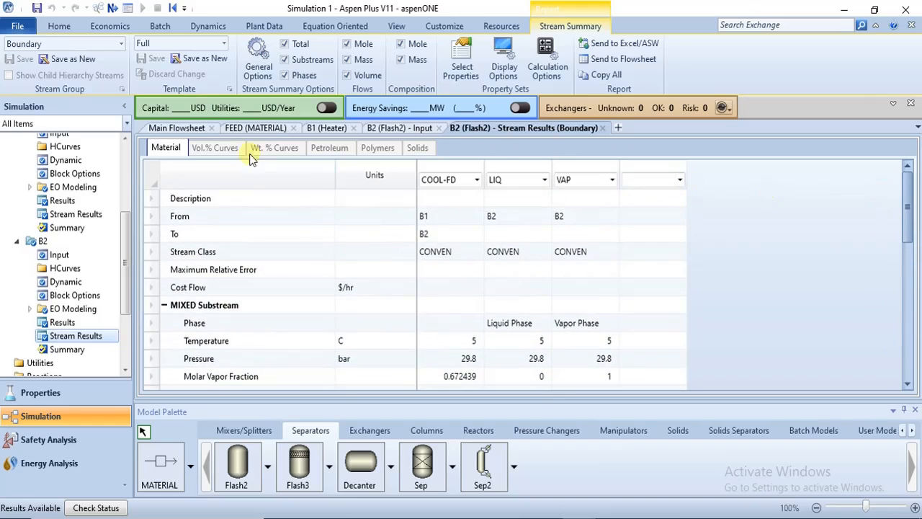
{"action": "left_click", "coordinate": [178, 129]}
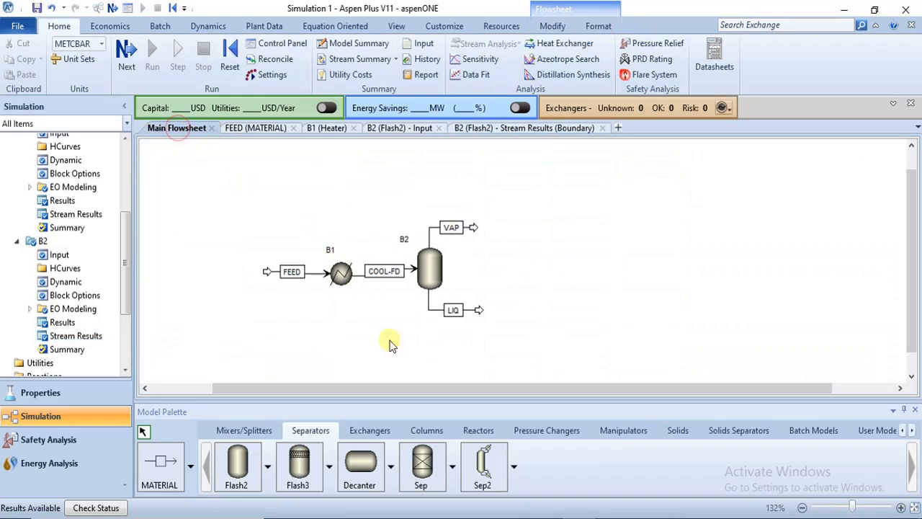
{"action": "left_click", "coordinate": [512, 236]}
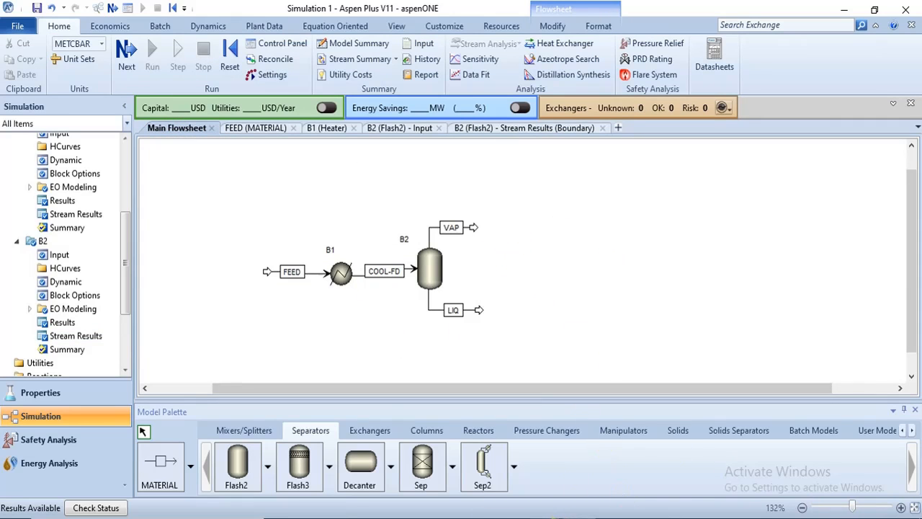
- Consult the solvent specifications in the problem statement, and add a separate material stream named SV beside the flash separator on the flowsheet
{"action": "mouse_move", "coordinate": [546, 516]}
{"action": "left_click", "coordinate": [498, 456]}
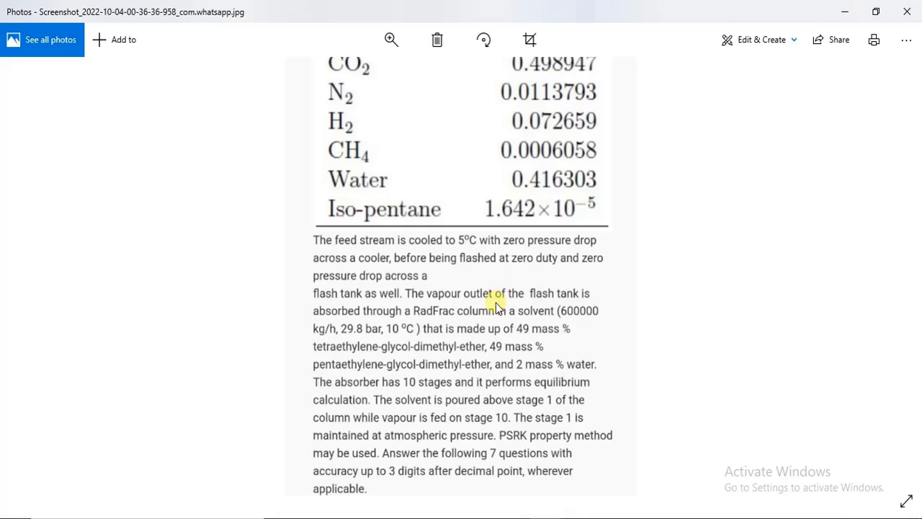
{"action": "left_click", "coordinate": [566, 518]}
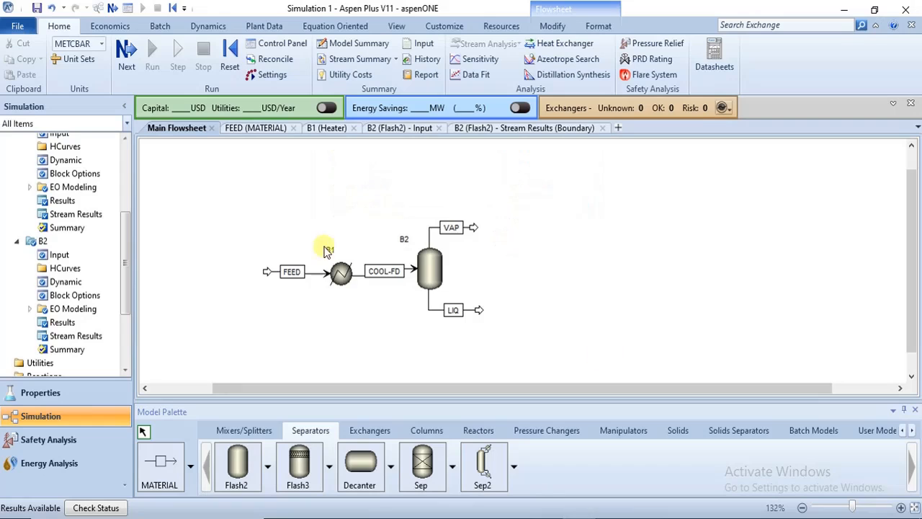
{"action": "left_click", "coordinate": [152, 477]}
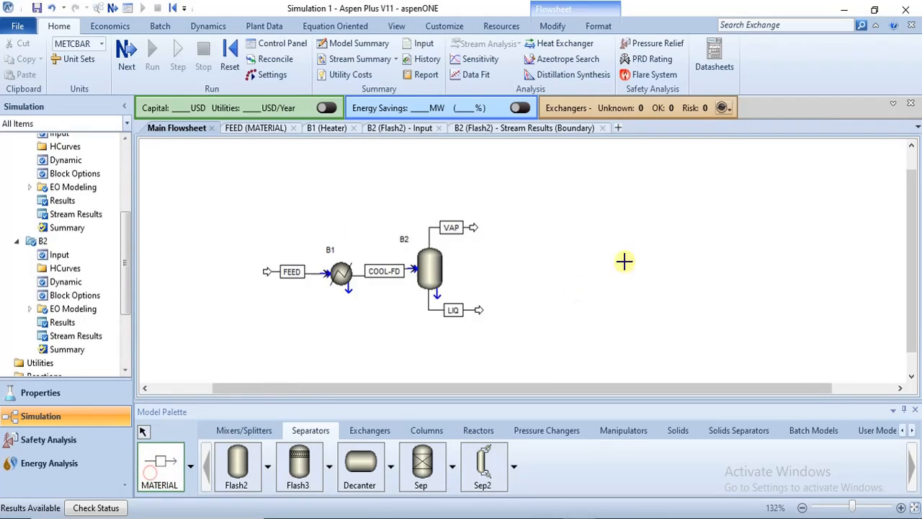
{"action": "left_click", "coordinate": [497, 258]}
{"action": "left_click", "coordinate": [513, 257]}
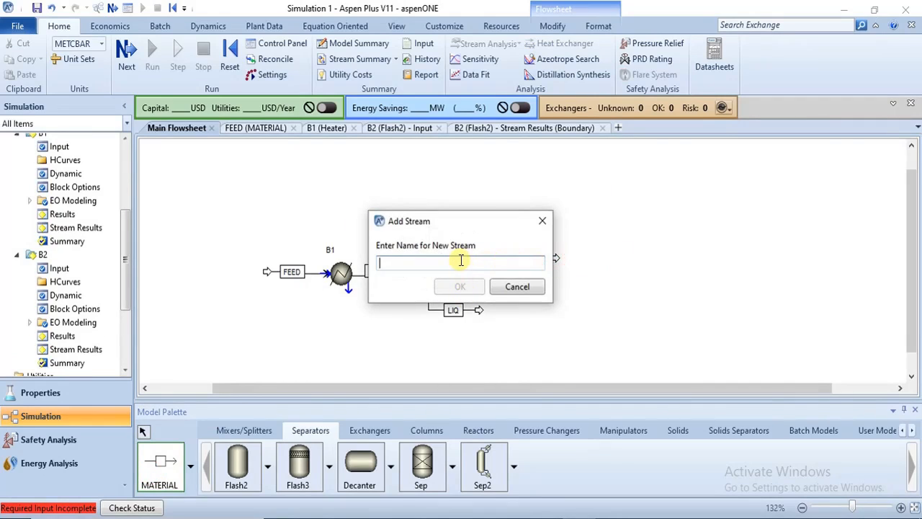
{"action": "type", "text": "SV"}
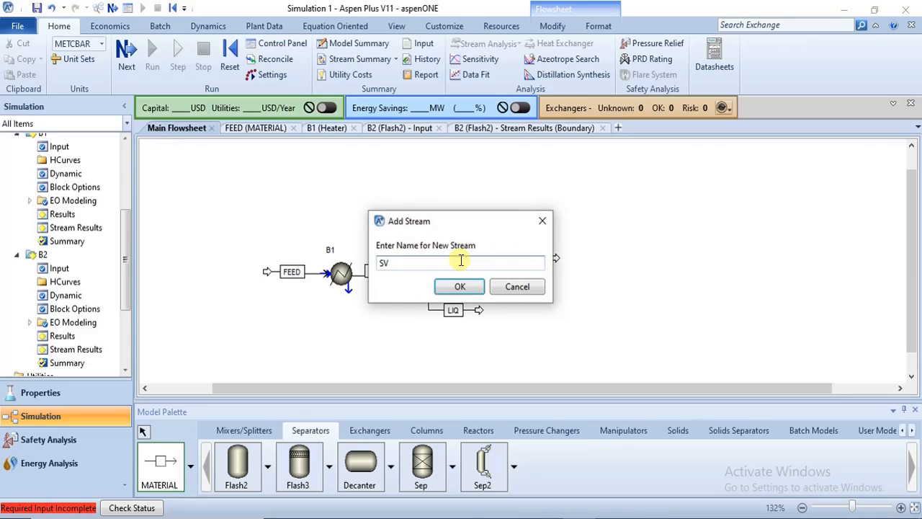
{"action": "left_click", "coordinate": [463, 283]}
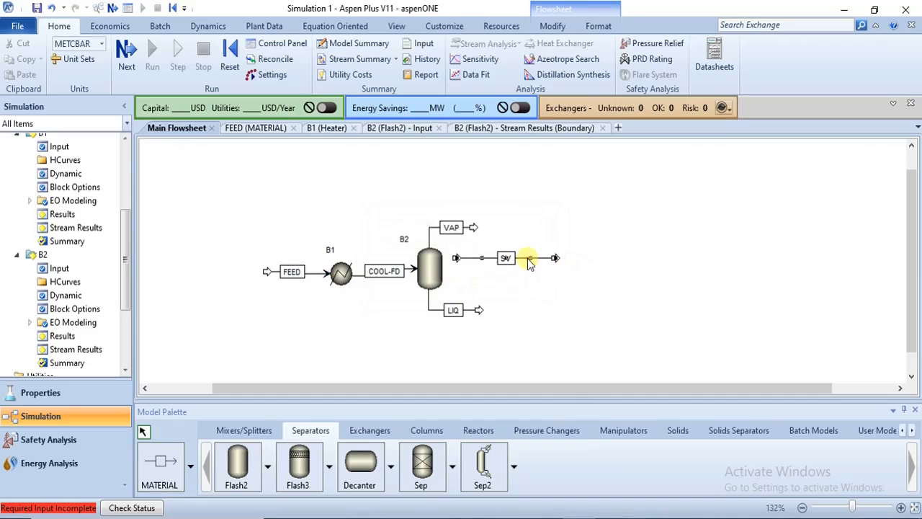
- Open the input of stream SV and set its temperature to 10 C and its pressure to 29.8 bar
{"action": "double_click", "coordinate": [530, 260]}
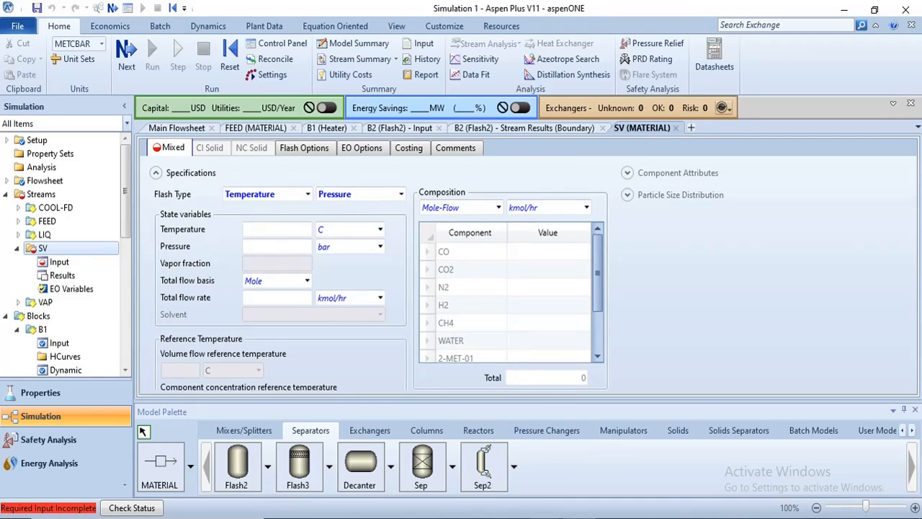
{"action": "mouse_move", "coordinate": [458, 480]}
{"action": "left_click", "coordinate": [274, 229]}
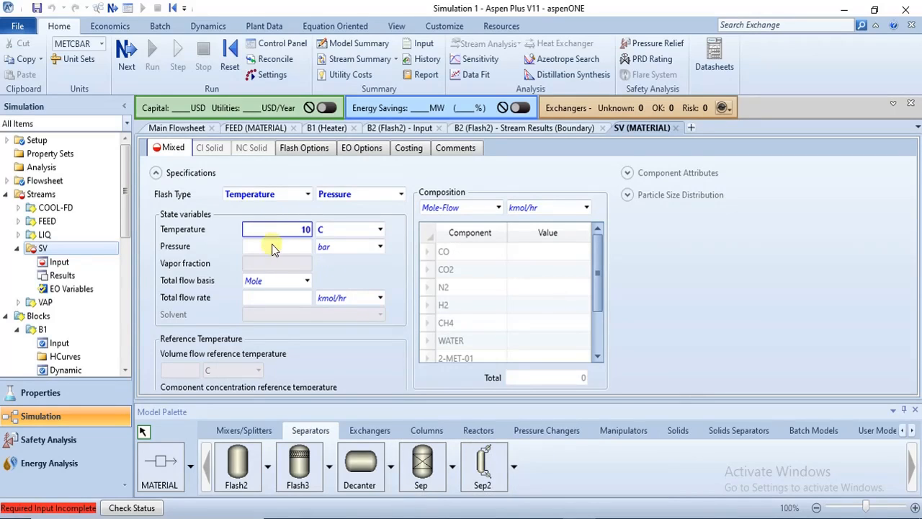
{"action": "left_click", "coordinate": [273, 249]}
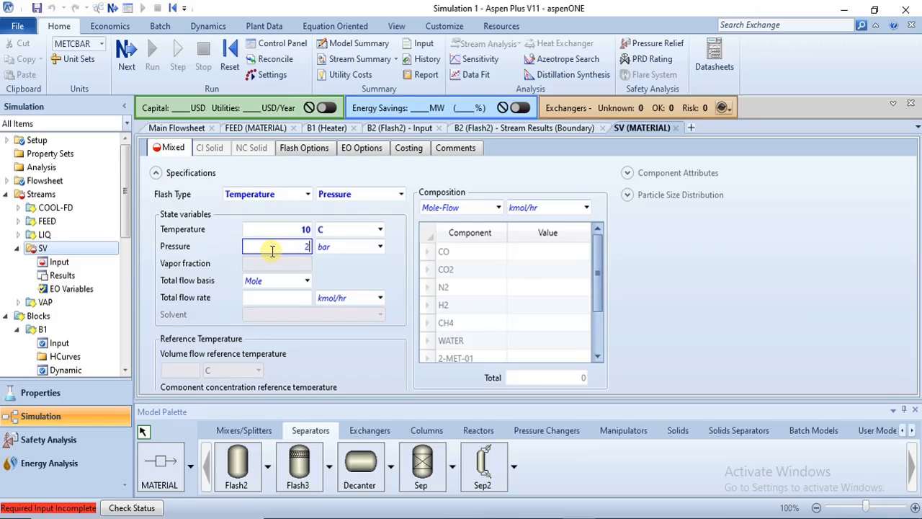
{"action": "type", "text": "29.8"}
{"action": "key", "text": "Return"}
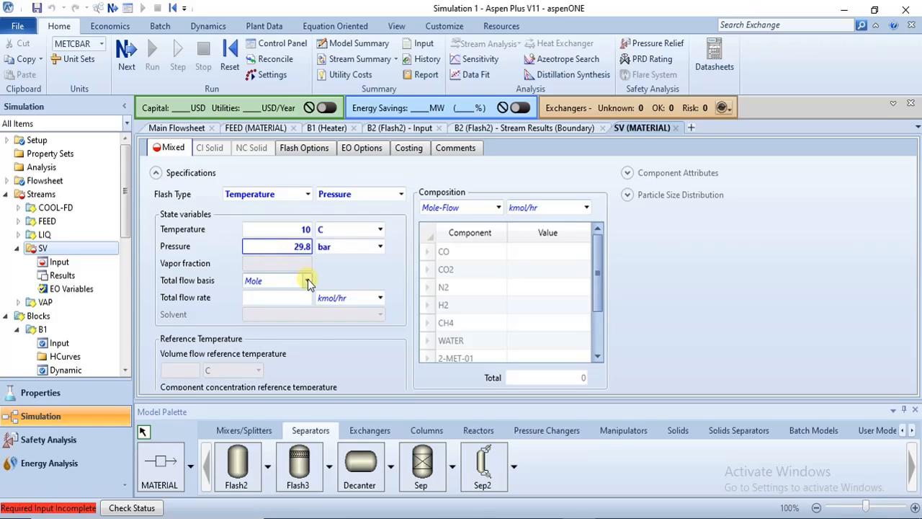
- Set the total flow basis of stream SV to Mass with a flow rate of 600000 kg/hr
{"action": "left_click", "coordinate": [307, 281]}
{"action": "left_click", "coordinate": [305, 298]}
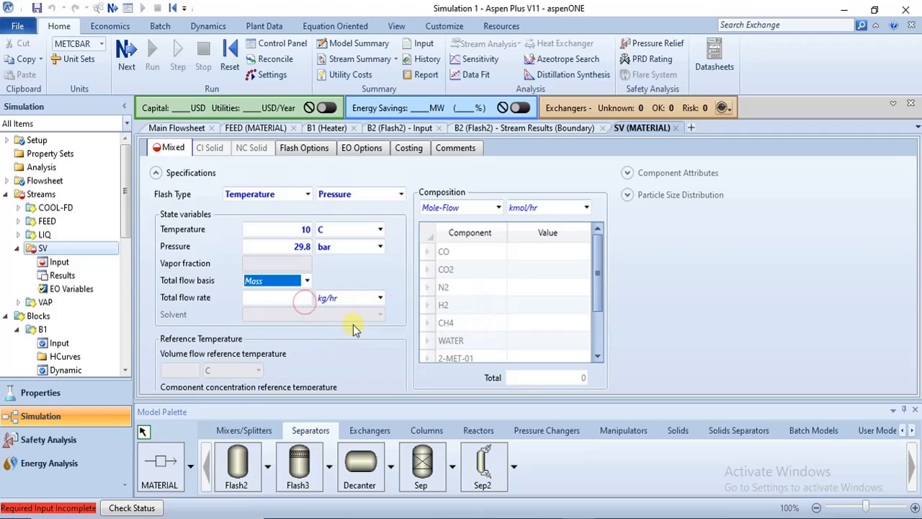
{"action": "left_click", "coordinate": [258, 297]}
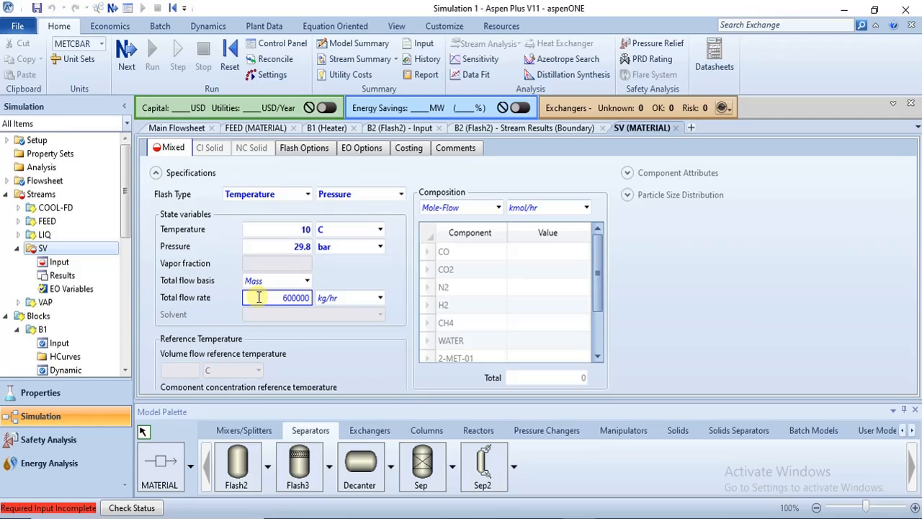
{"action": "left_click", "coordinate": [295, 298]}
{"action": "key", "text": "Return"}
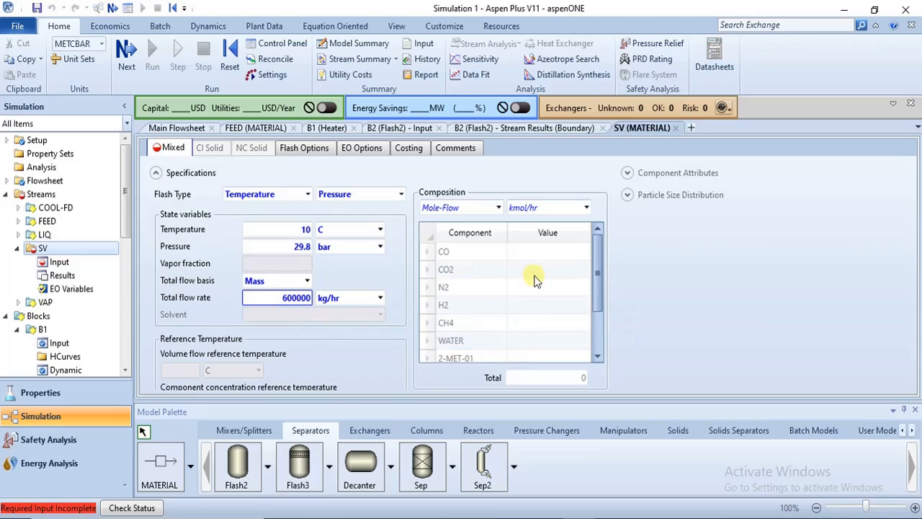
- Change the composition basis of stream SV to Mass-Frac, and check the solvent composition in the problem statement
{"action": "scroll", "coordinate": [591, 330], "scroll_direction": "down", "scroll_amount": 2}
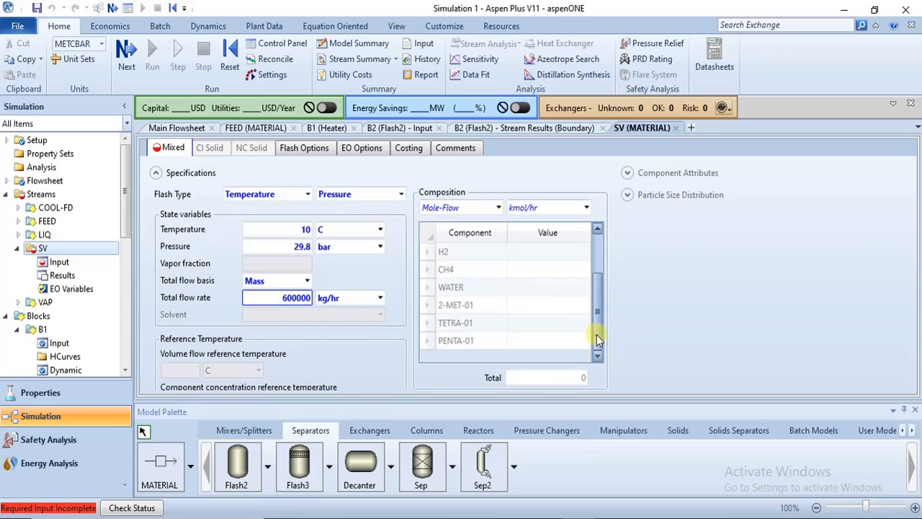
{"action": "left_click", "coordinate": [497, 207]}
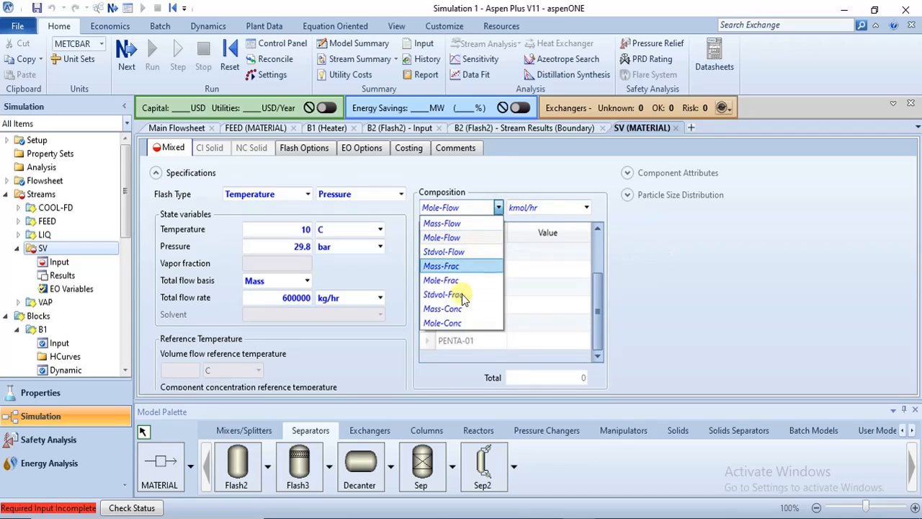
{"action": "left_click", "coordinate": [462, 266]}
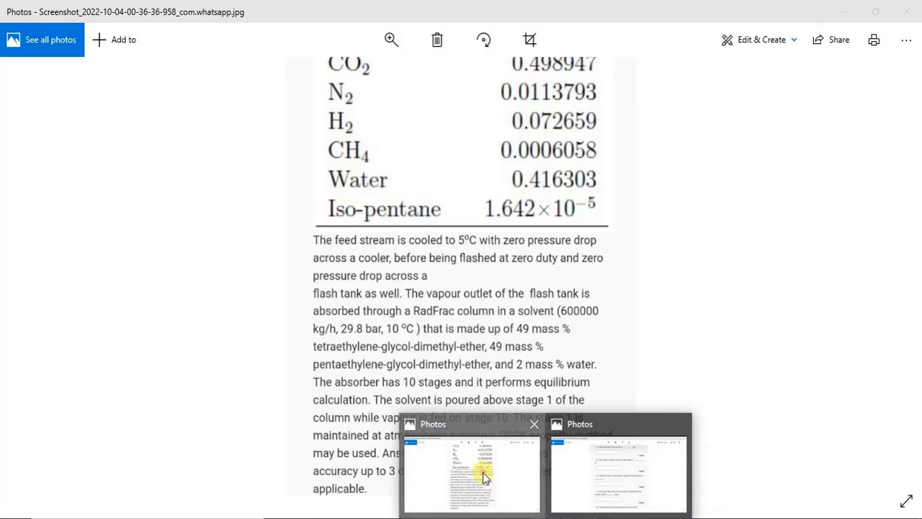
{"action": "left_click", "coordinate": [483, 472]}
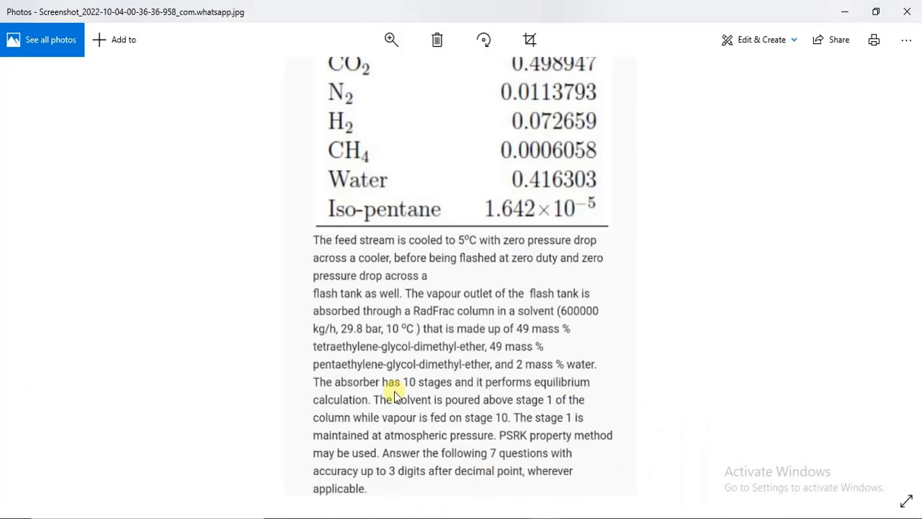
{"action": "left_click", "coordinate": [561, 518]}
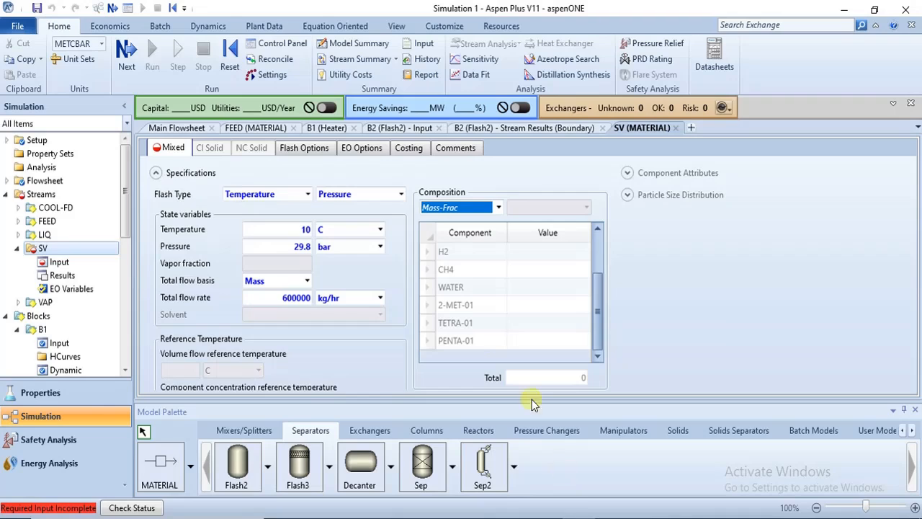
- Set the mass fractions of TETRA-01 and PENTA-01 in stream SV to 0.49 each
{"action": "left_click", "coordinate": [539, 324]}
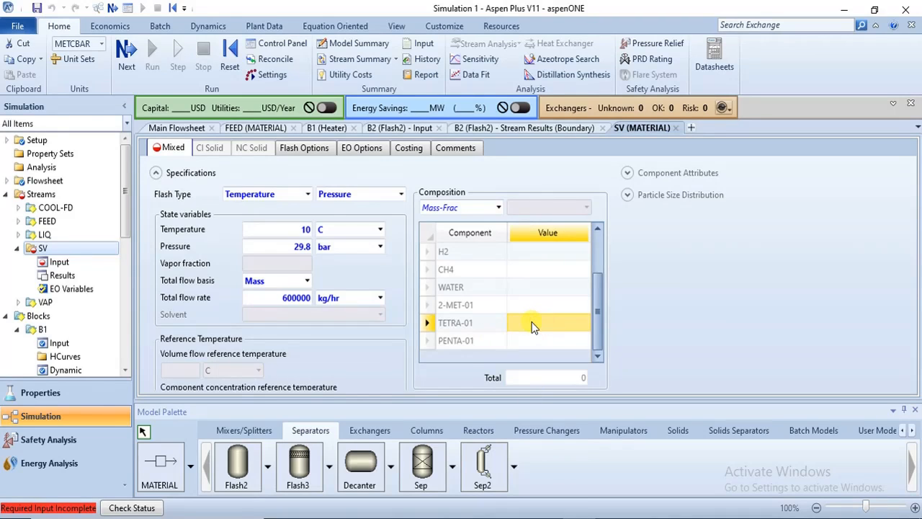
{"action": "left_click", "coordinate": [533, 323]}
{"action": "type", "text": "0."}
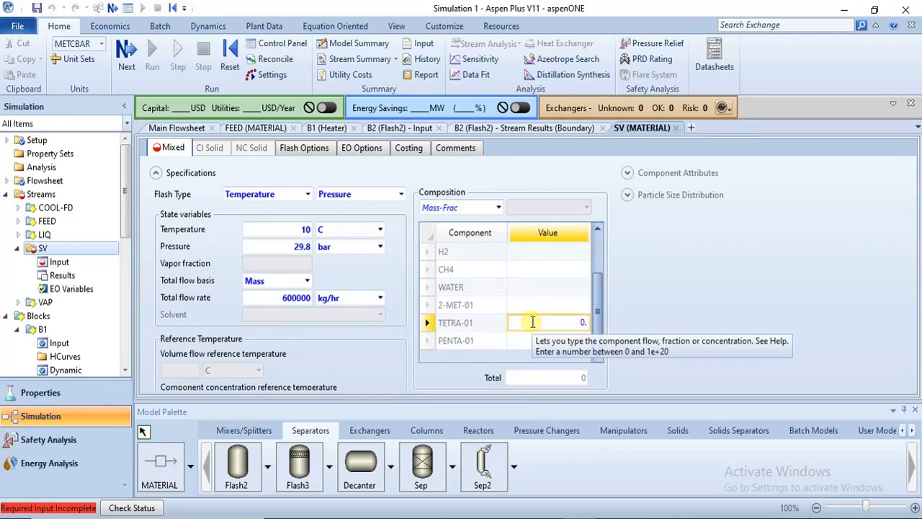
{"action": "type", "text": "49"}
{"action": "key", "text": "Return"}
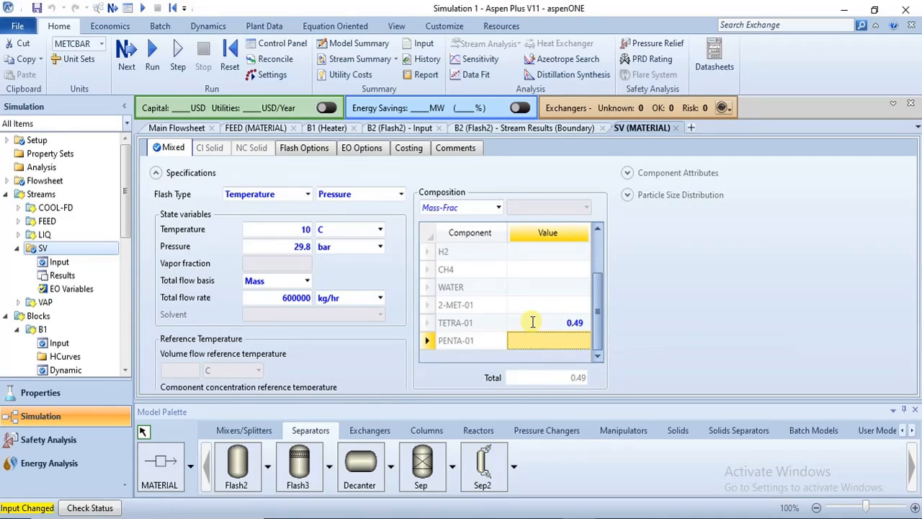
{"action": "type", "text": "0.4"}
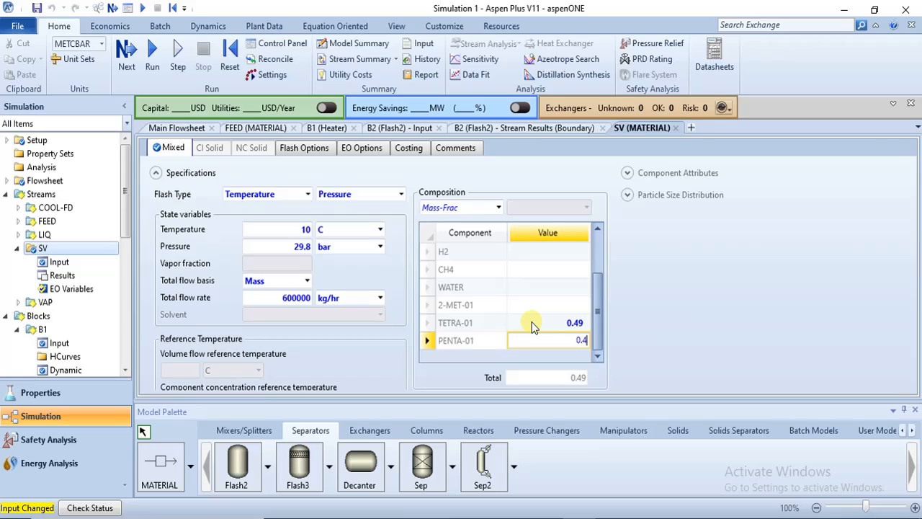
{"action": "type", "text": "9"}
{"action": "left_click", "coordinate": [562, 306]}
{"action": "type", "text": "0"}
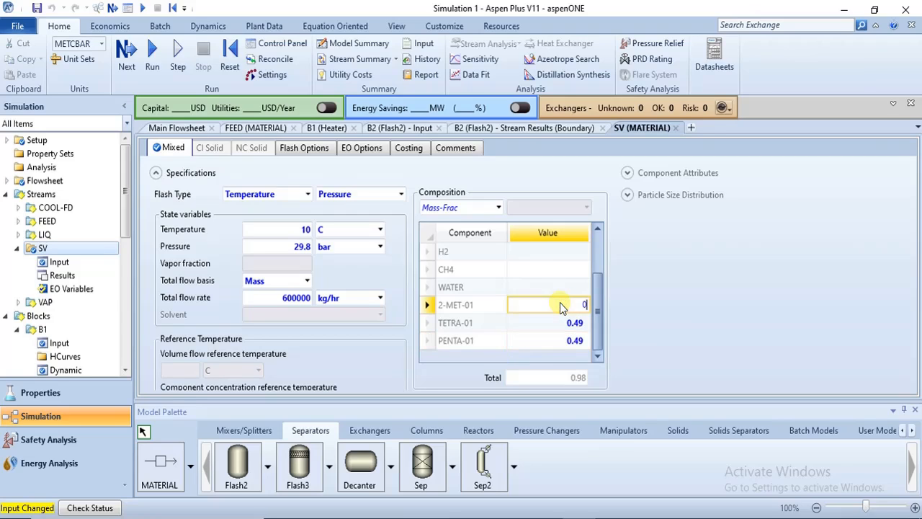
{"action": "type", "text": ".02"}
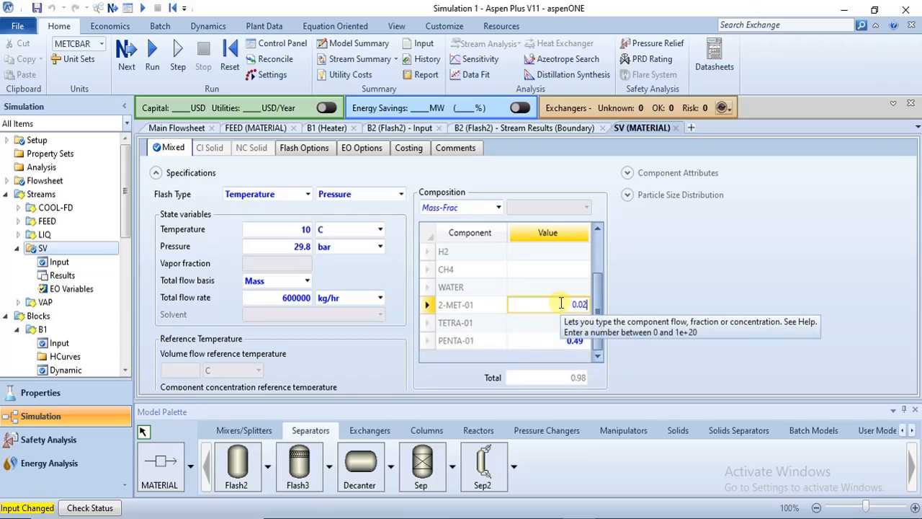
{"action": "key", "text": "Return"}
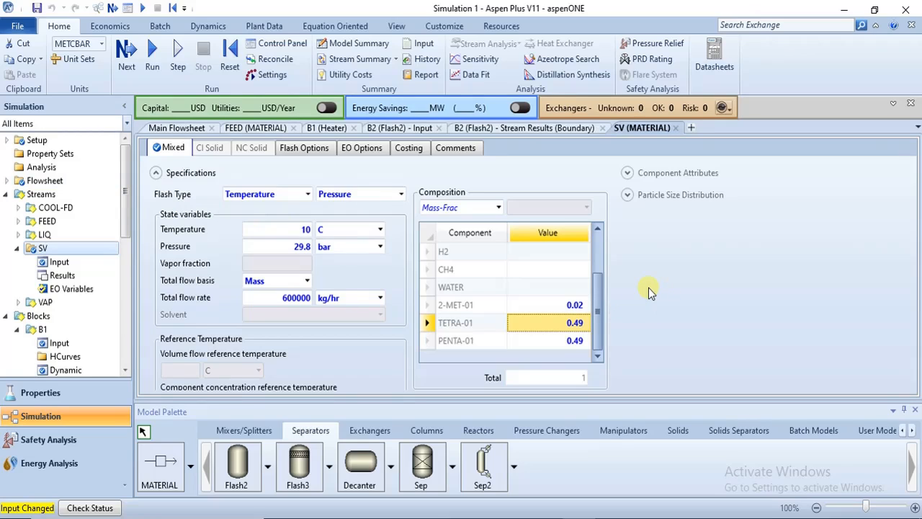
{"action": "left_click", "coordinate": [581, 307]}
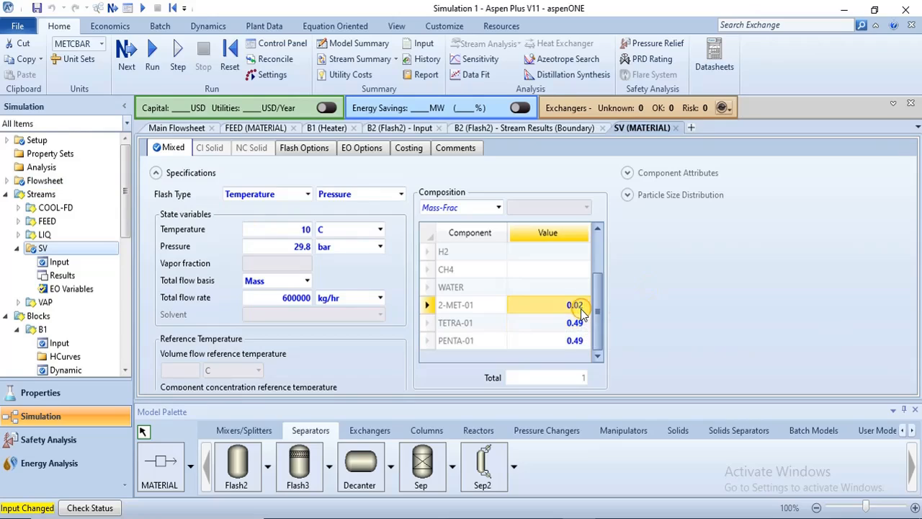
{"action": "key", "text": "BackSpace"}
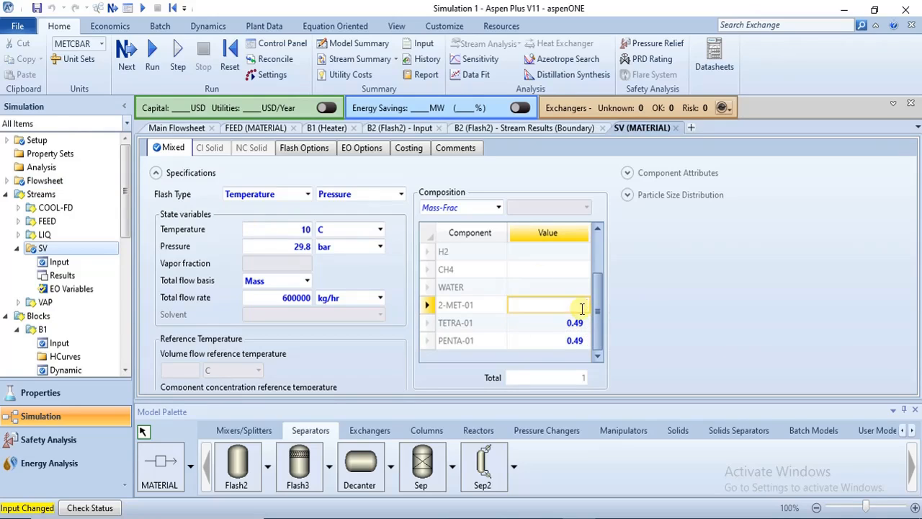
- Set the mass fraction of WATER in stream SV to 0.02
{"action": "left_click", "coordinate": [539, 271]}
{"action": "left_click", "coordinate": [543, 288]}
{"action": "type", "text": "0.02"}
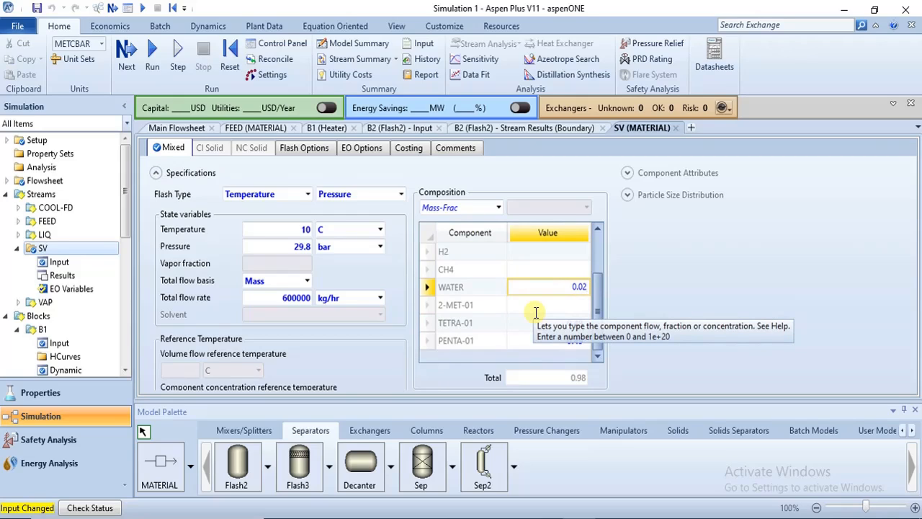
{"action": "left_click", "coordinate": [536, 311]}
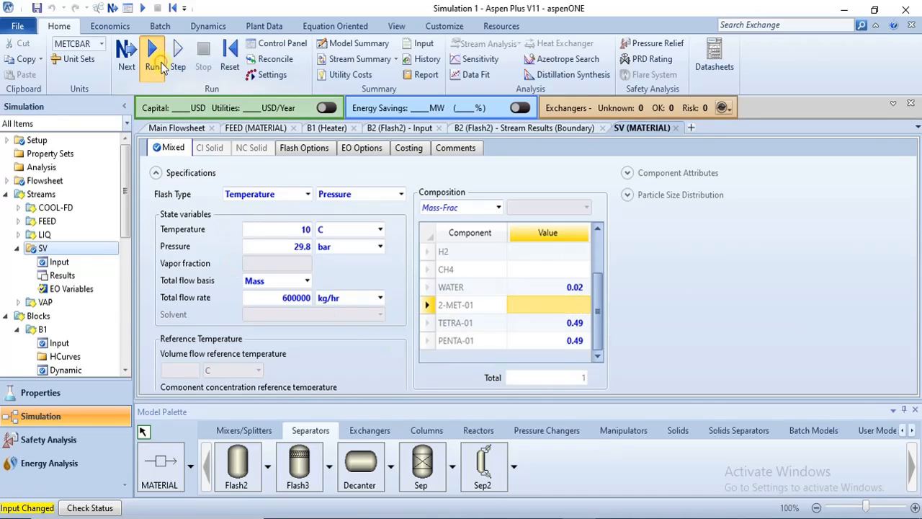
- Run the simulation with the solvent stream SV defined, and return to the main flowsheet
{"action": "left_click", "coordinate": [153, 64]}
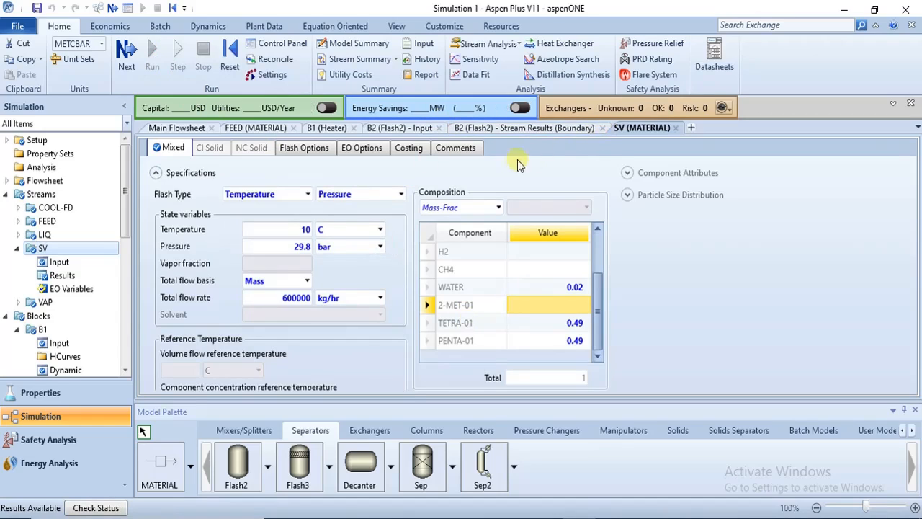
{"action": "left_click", "coordinate": [602, 127]}
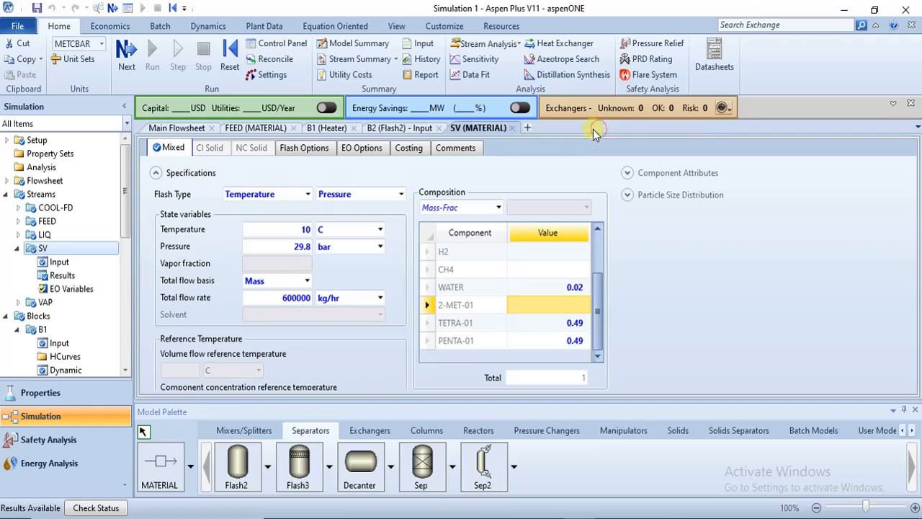
{"action": "left_click", "coordinate": [190, 129]}
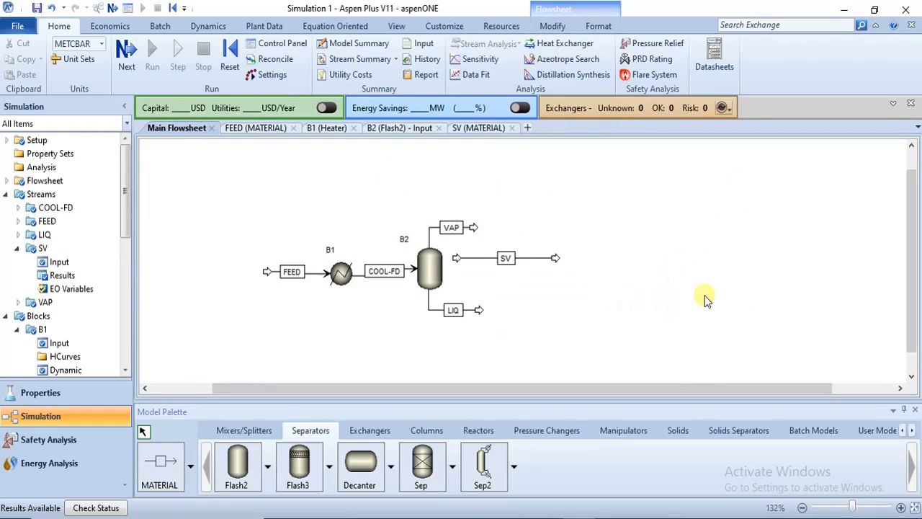
- Place a RadFrac column with the ABSBR1 icon beside stream SV on the flowsheet, accepting the name B3
{"action": "left_click", "coordinate": [422, 431]}
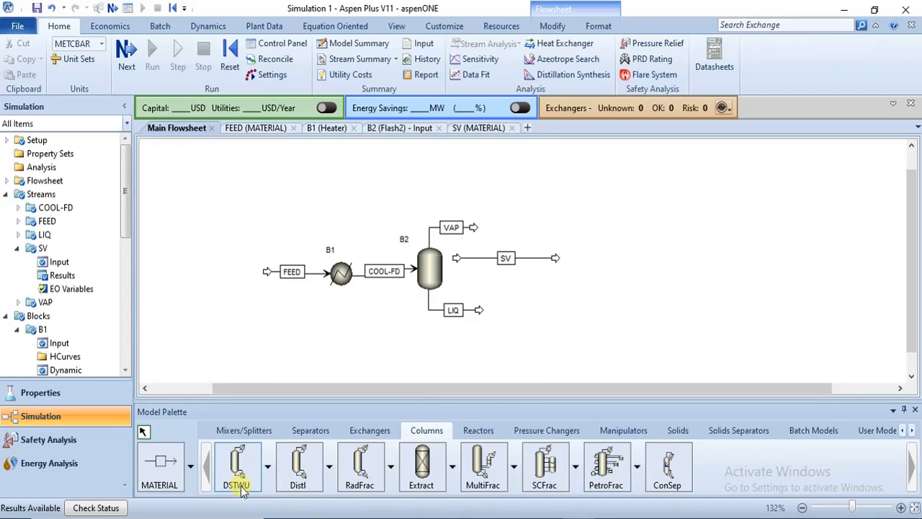
{"action": "left_click", "coordinate": [389, 477]}
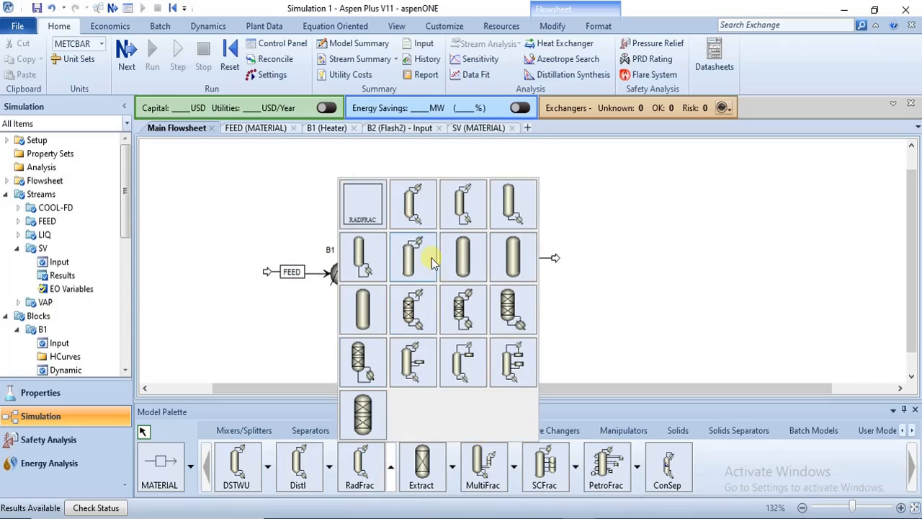
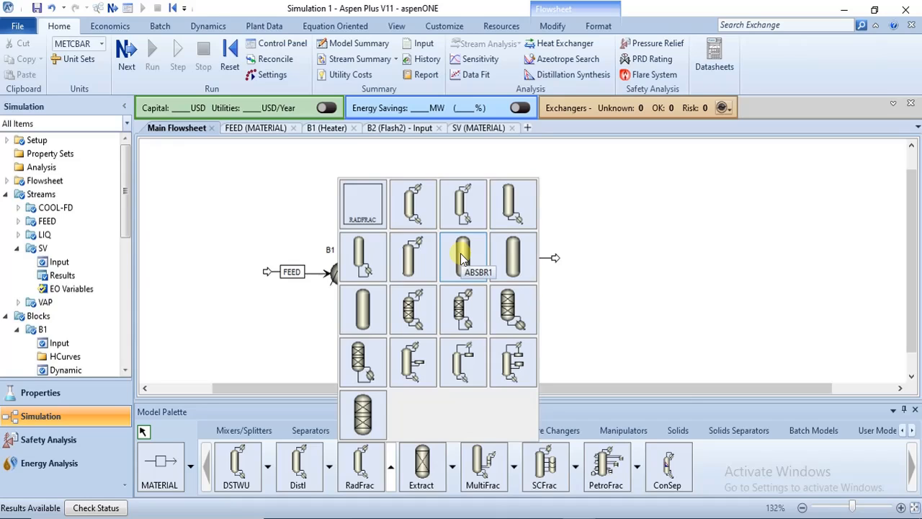
{"action": "left_click", "coordinate": [462, 258]}
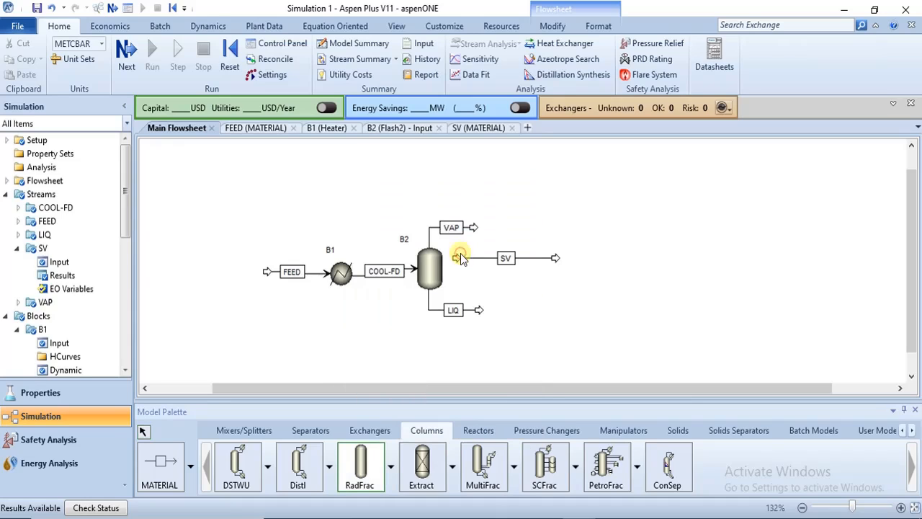
{"action": "left_click", "coordinate": [602, 246]}
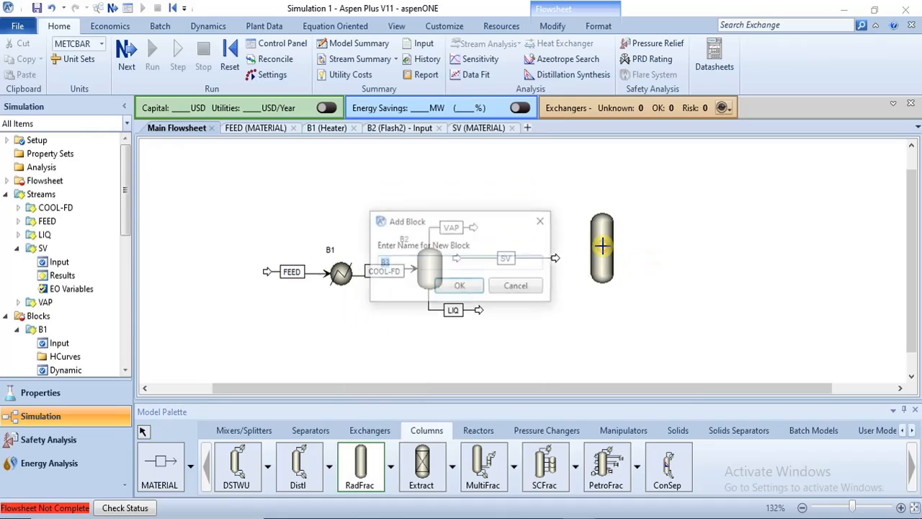
{"action": "left_click", "coordinate": [479, 285]}
{"action": "right_click", "coordinate": [628, 310]}
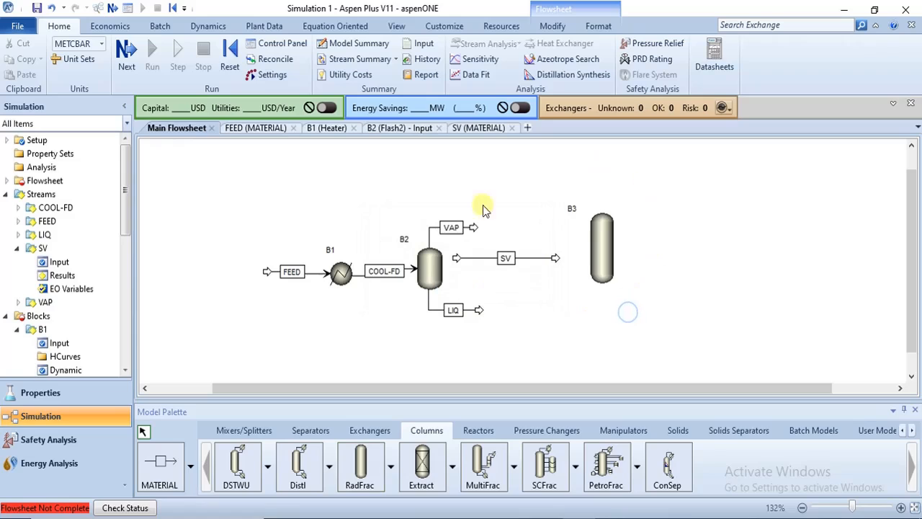
- Draw a material stream from the top vapour outlet of column B3 and name it CLN-GAS
{"action": "left_click", "coordinate": [160, 465]}
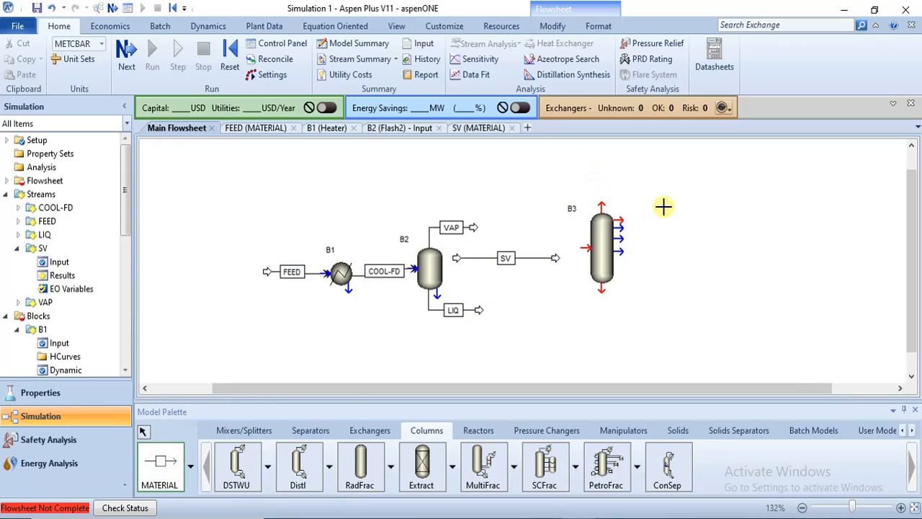
{"action": "left_click", "coordinate": [602, 207]}
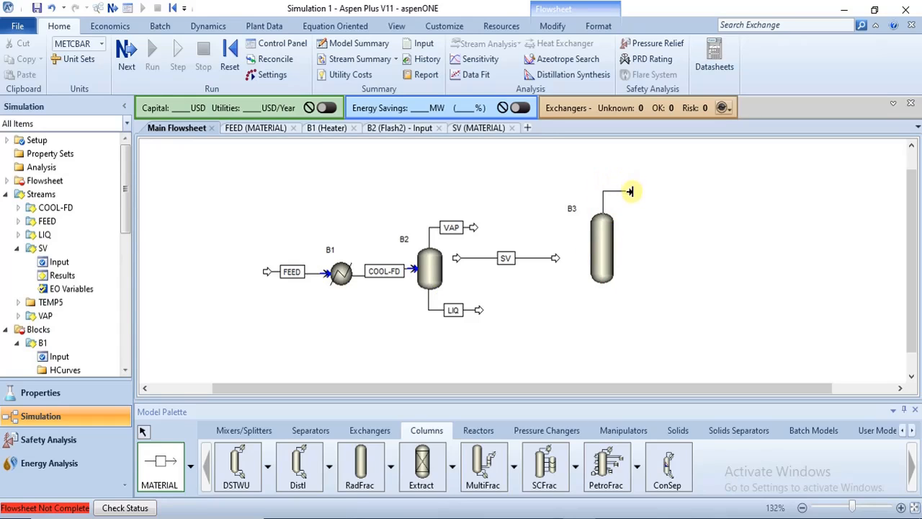
{"action": "left_click", "coordinate": [674, 195]}
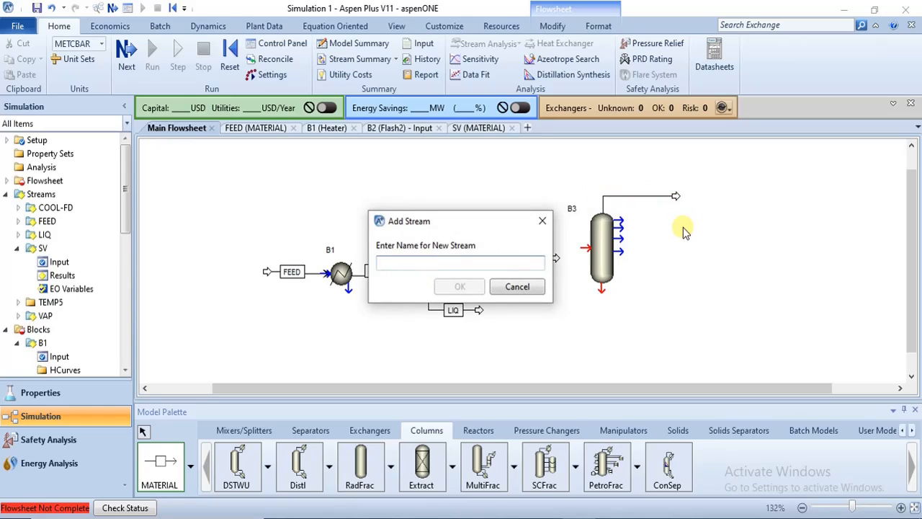
{"action": "type", "text": "CLN-GAS"}
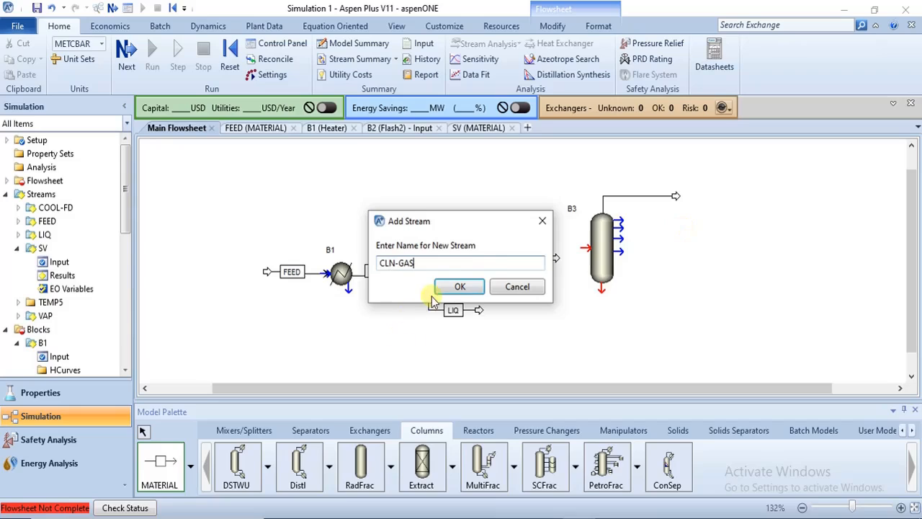
{"action": "left_click", "coordinate": [454, 287]}
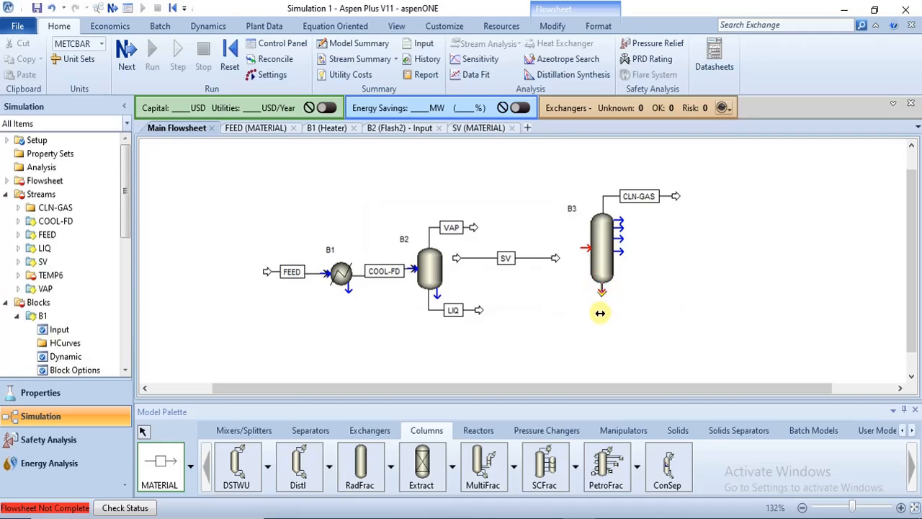
- Draw a material stream from the bottom liquid outlet of column B3 and name it RICH-SV
{"action": "left_click", "coordinate": [601, 286]}
{"action": "left_click", "coordinate": [657, 295]}
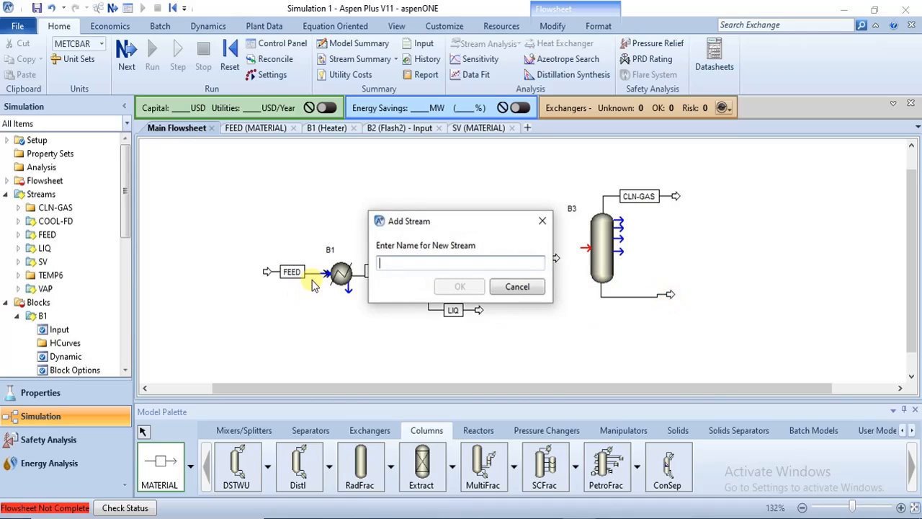
{"action": "type", "text": "RICH-SV"}
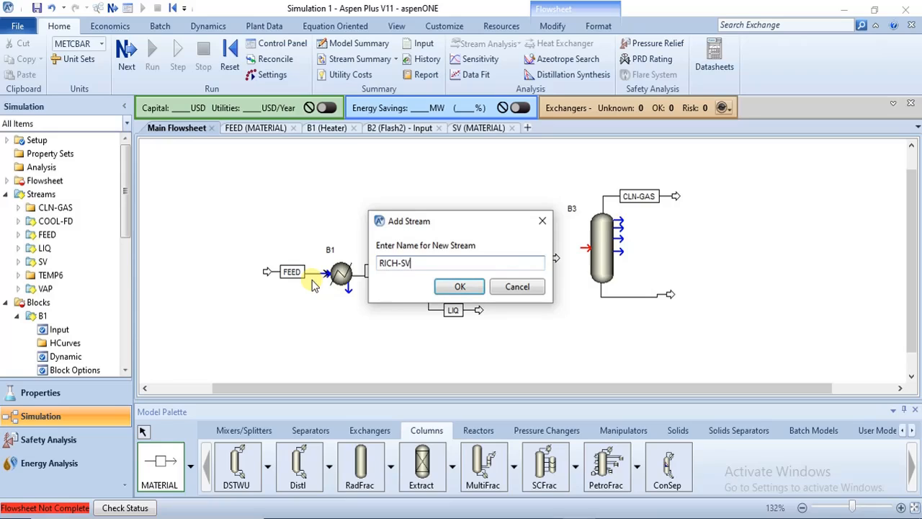
{"action": "left_click", "coordinate": [472, 286]}
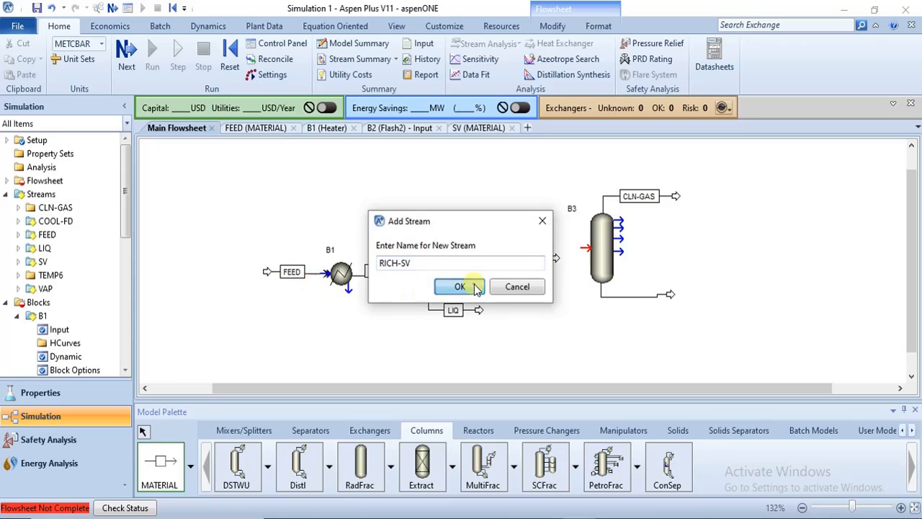
{"action": "right_click", "coordinate": [585, 339]}
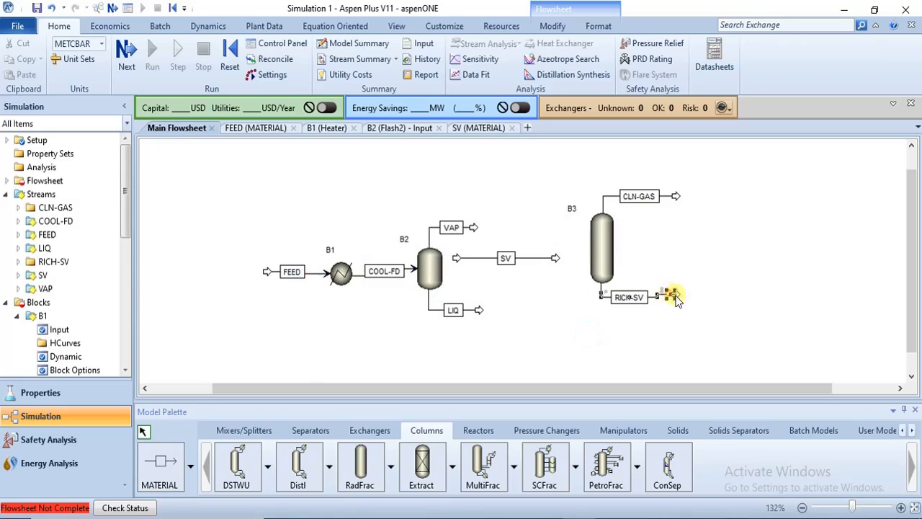
{"action": "left_click", "coordinate": [611, 318]}
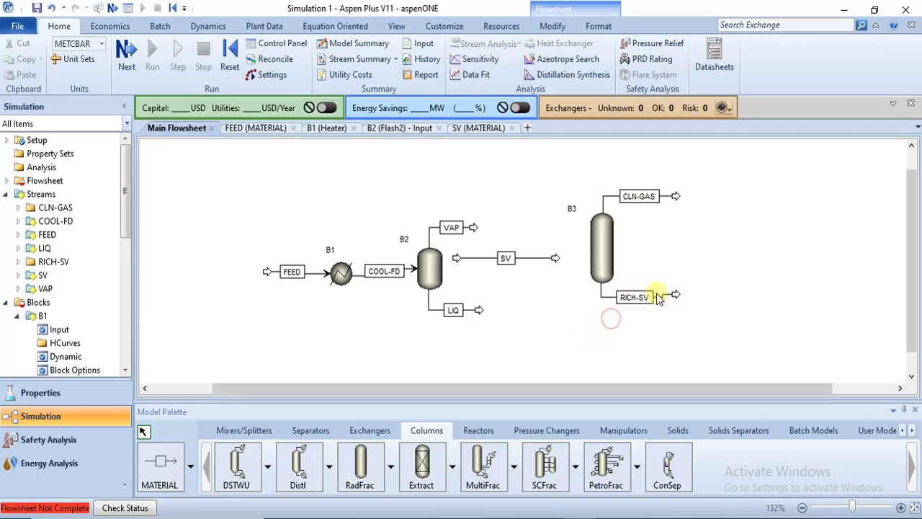
- Align the RICH-SV stream at the outlet of column B3 so its line runs straight
{"action": "left_click", "coordinate": [552, 26]}
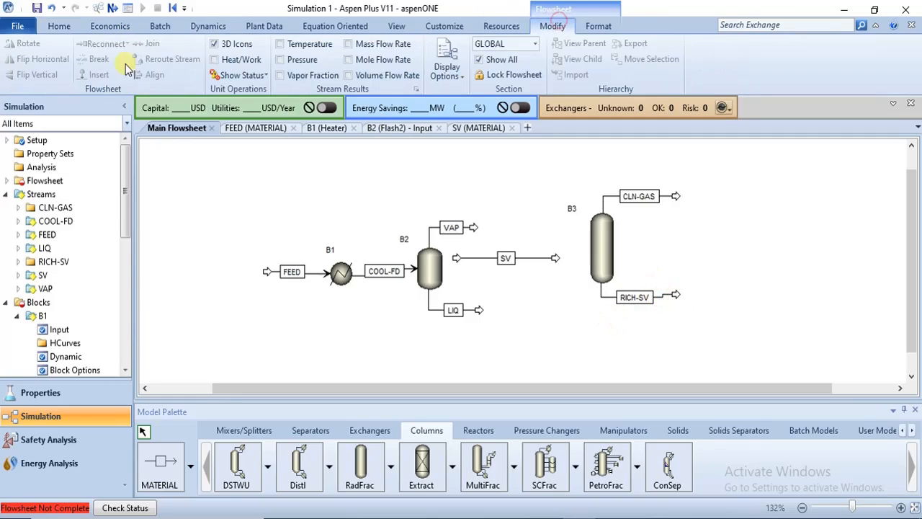
{"action": "left_click", "coordinate": [666, 296]}
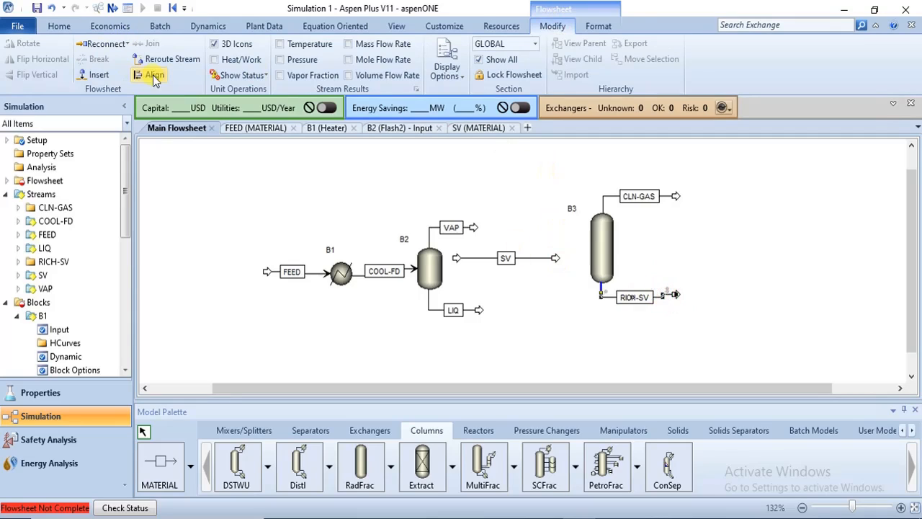
{"action": "left_click", "coordinate": [515, 313]}
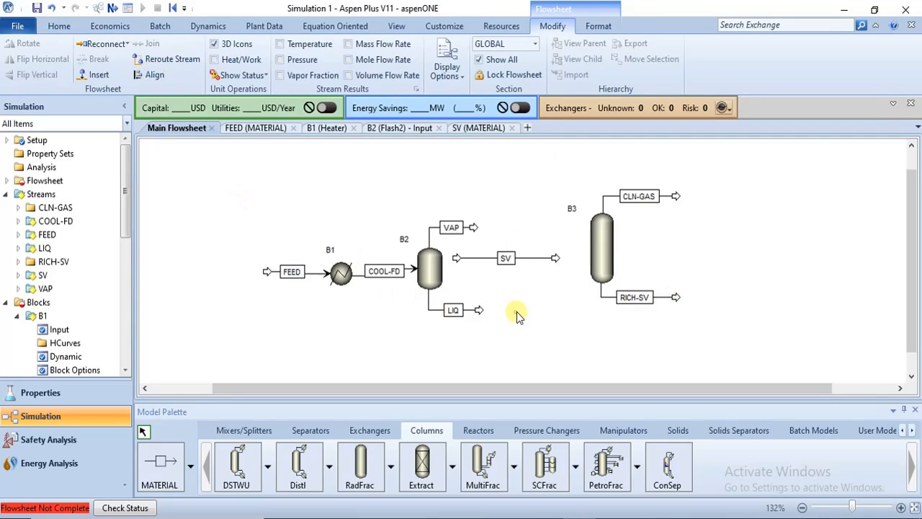
{"action": "left_click", "coordinate": [508, 195]}
- Connect the outlet ends of streams VAP and SV to the feed port of column B3
{"action": "left_click", "coordinate": [473, 229]}
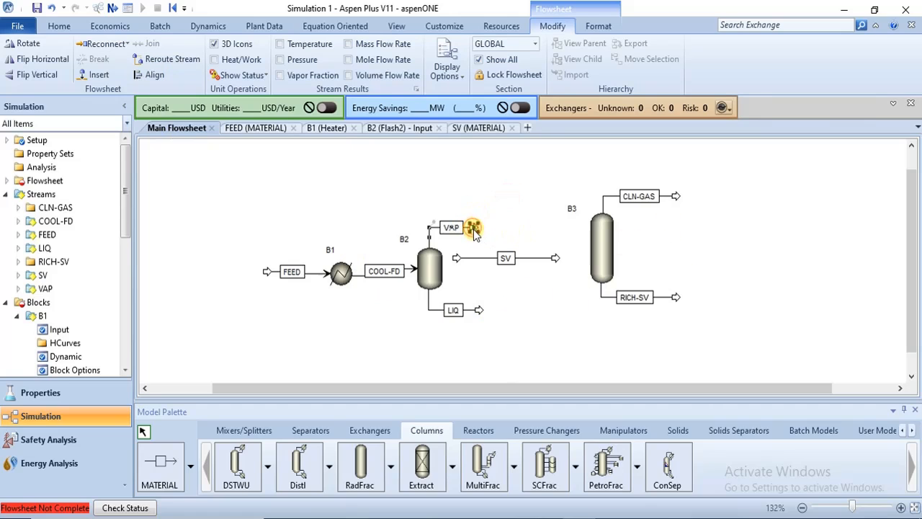
{"action": "left_click", "coordinate": [478, 206]}
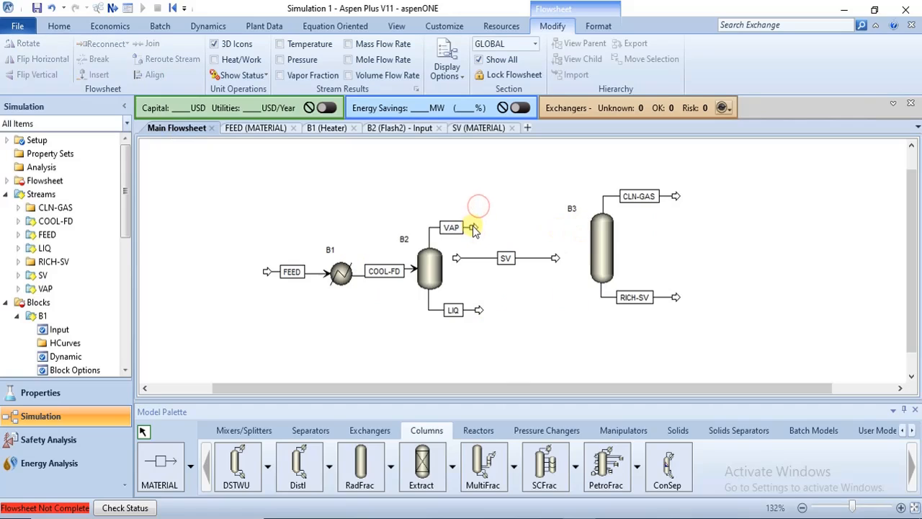
{"action": "left_click_drag", "start_coordinate": [473, 231], "coordinate": [582, 249]}
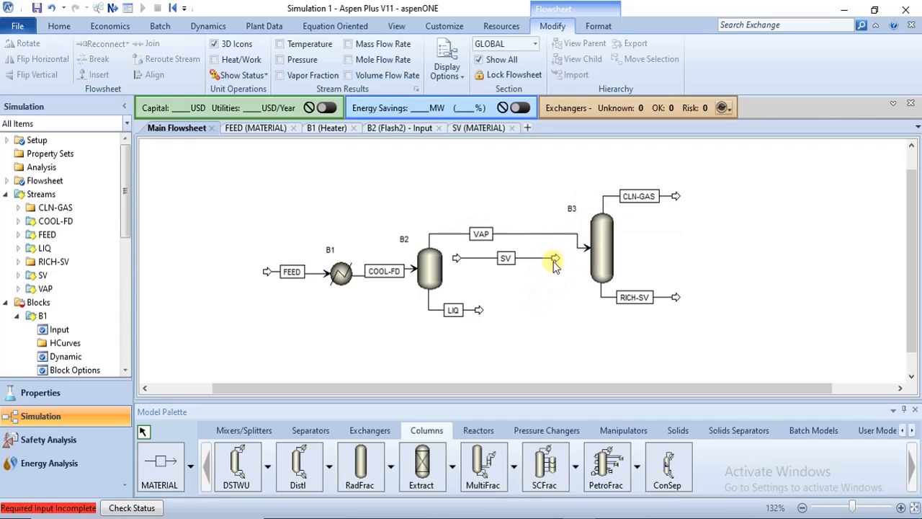
{"action": "left_click_drag", "start_coordinate": [554, 261], "coordinate": [582, 249]}
{"action": "left_click", "coordinate": [631, 235]}
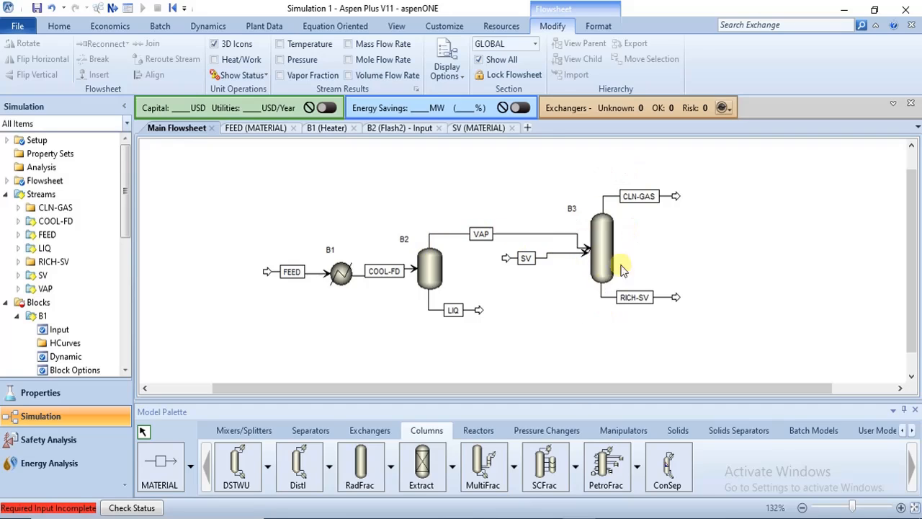
- Open the setup specifications of column B3, check the problem statement, and set the number of stages to 10
{"action": "left_click", "coordinate": [55, 27]}
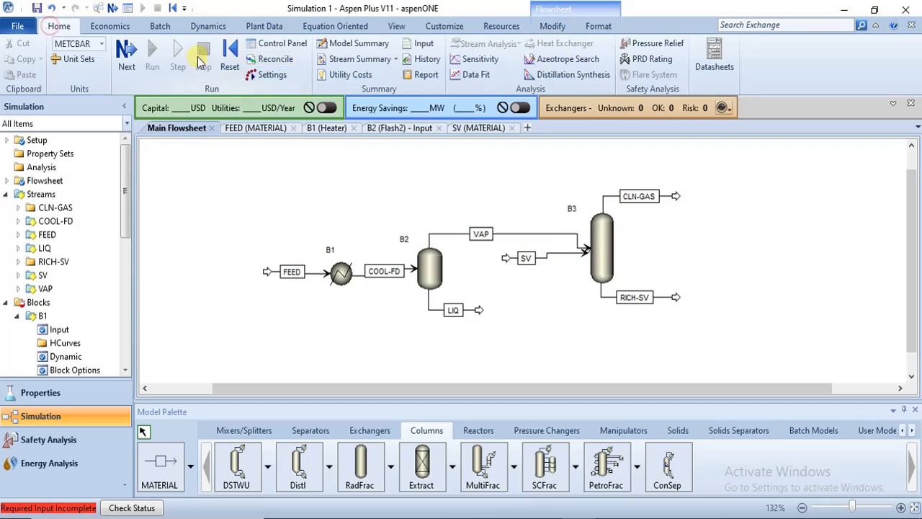
{"action": "left_click", "coordinate": [136, 65]}
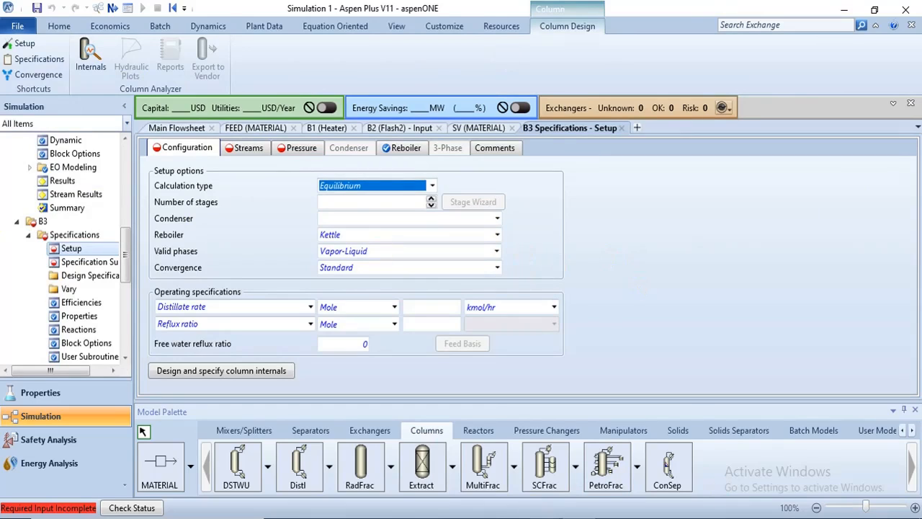
{"action": "left_click", "coordinate": [497, 441]}
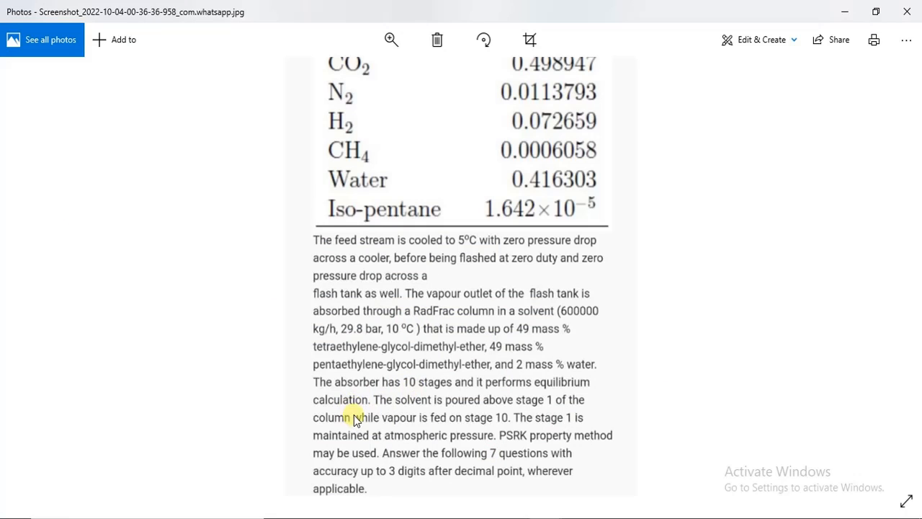
{"action": "left_click", "coordinate": [577, 518]}
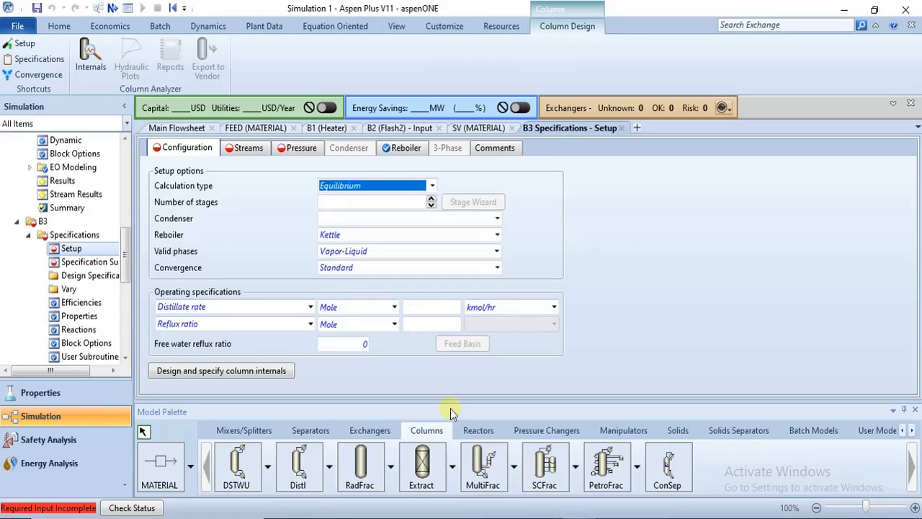
{"action": "left_click", "coordinate": [387, 202]}
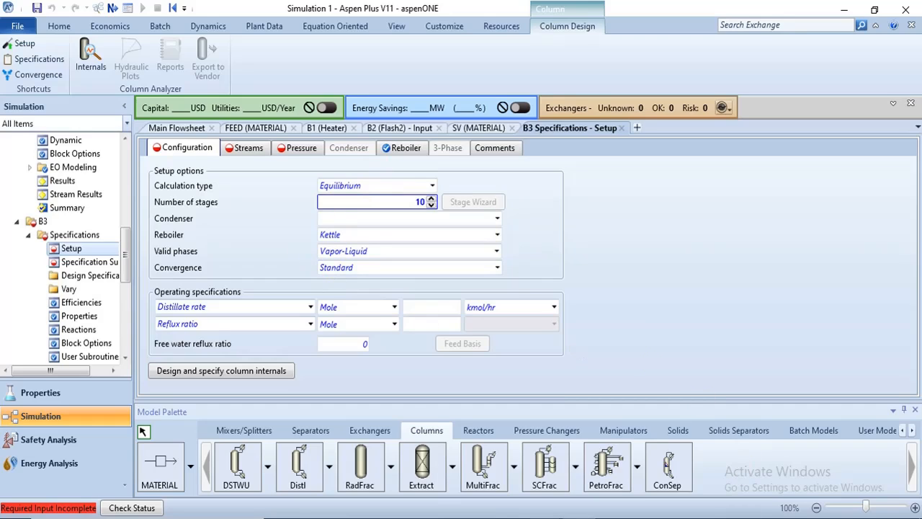
- Check the absorber details in the problem statement, and set both the condenser and the reboiler of column B3 to None
{"action": "mouse_move", "coordinate": [546, 508]}
{"action": "left_click", "coordinate": [508, 492]}
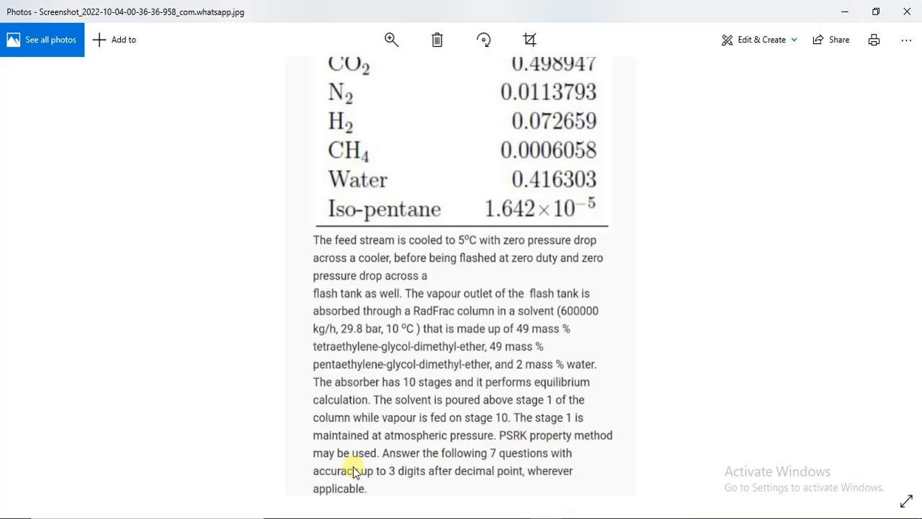
{"action": "key", "text": "alt+Tab"}
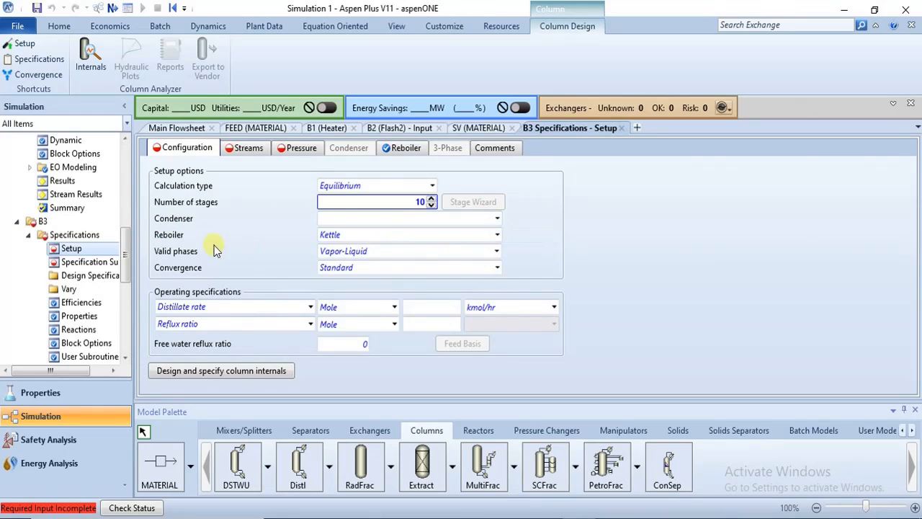
{"action": "left_click", "coordinate": [497, 218]}
{"action": "left_click", "coordinate": [461, 274]}
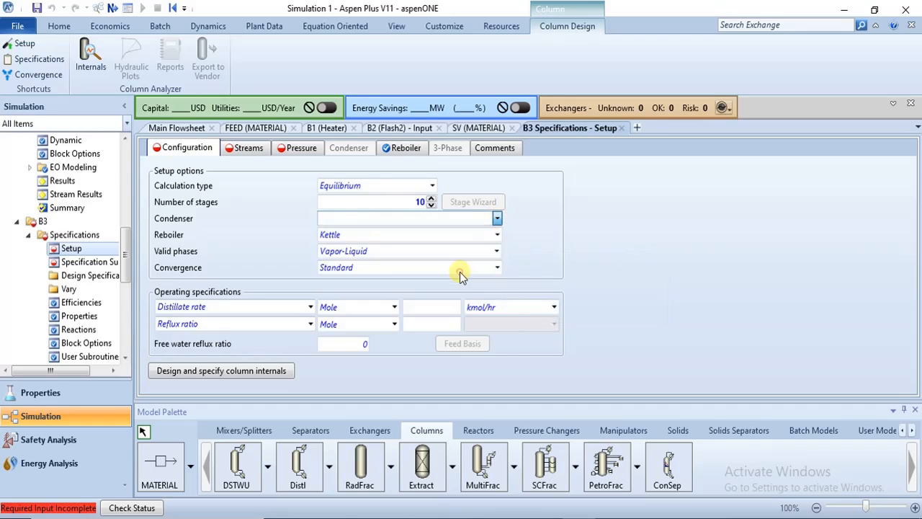
{"action": "left_click", "coordinate": [497, 235]}
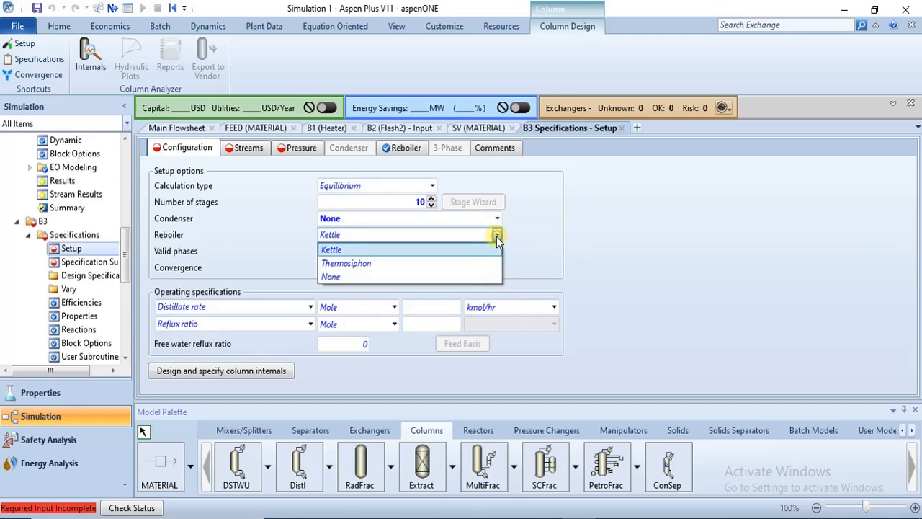
{"action": "left_click", "coordinate": [468, 269]}
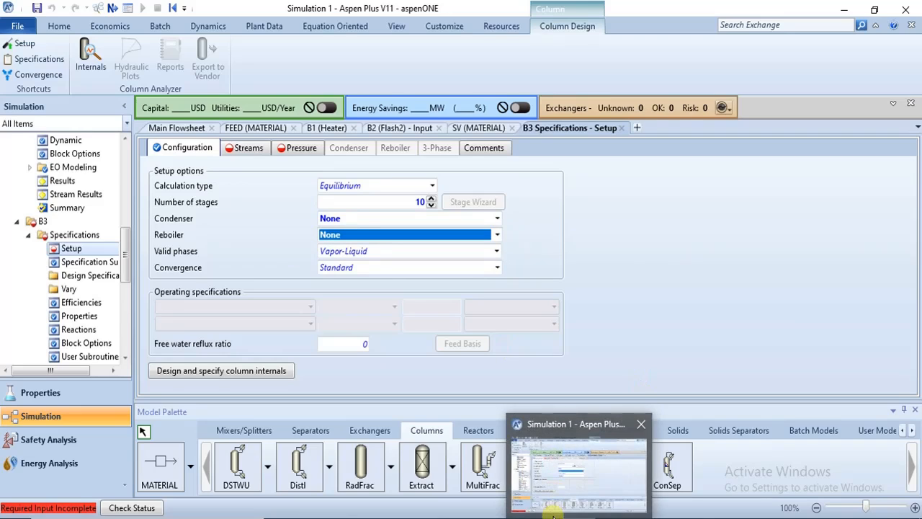
- Consult the problem statement for the feed locations and set the SV feed of column B3 to stage 1
{"action": "left_click", "coordinate": [244, 148]}
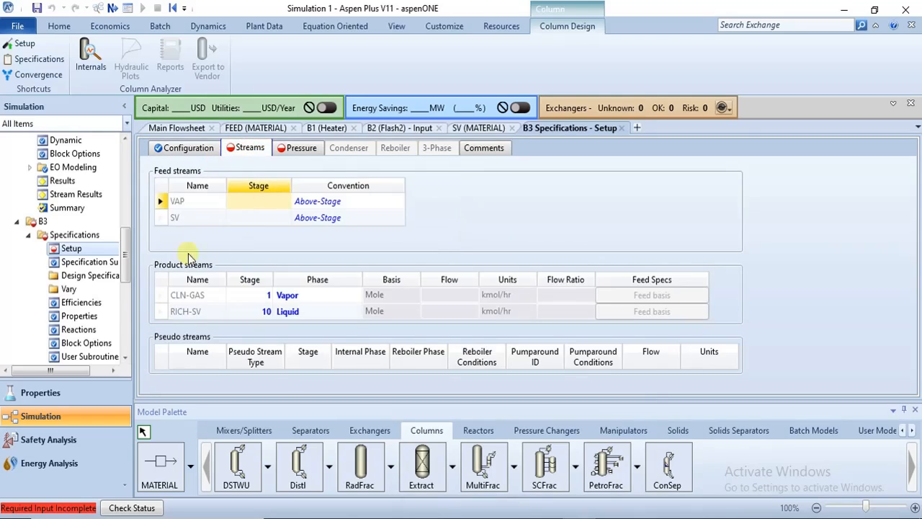
{"action": "left_click", "coordinate": [281, 203]}
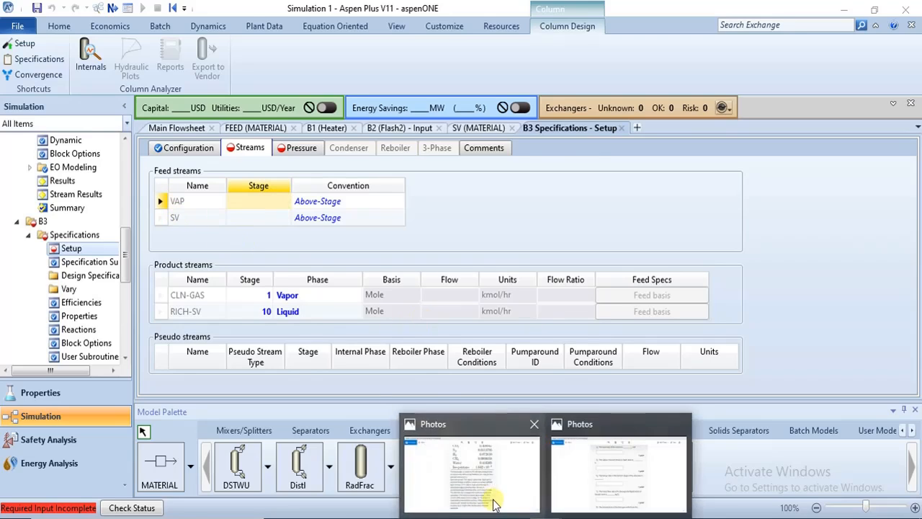
{"action": "left_click", "coordinate": [492, 501]}
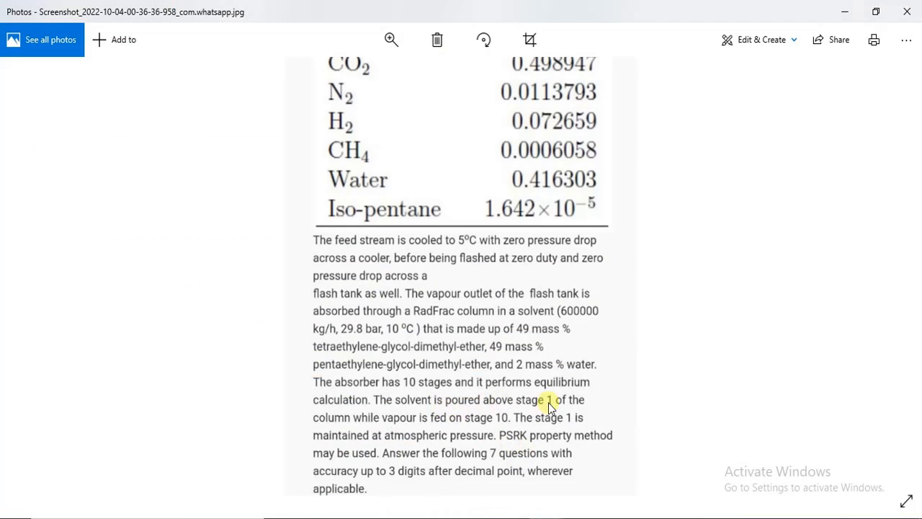
{"action": "left_click", "coordinate": [590, 518]}
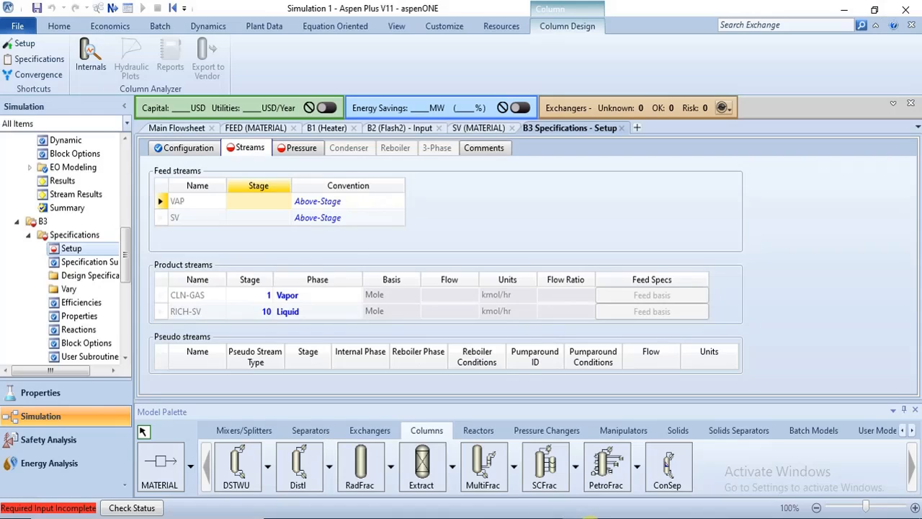
{"action": "left_click", "coordinate": [205, 218]}
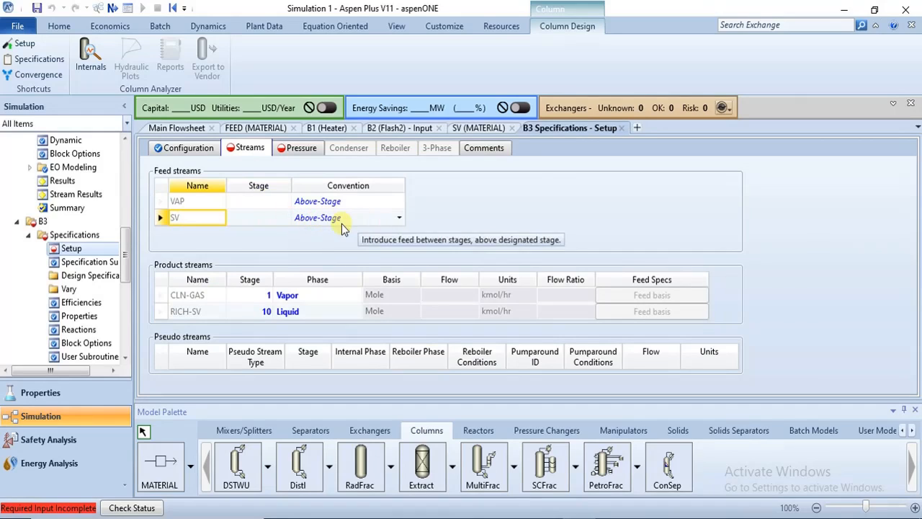
{"action": "left_click", "coordinate": [286, 216]}
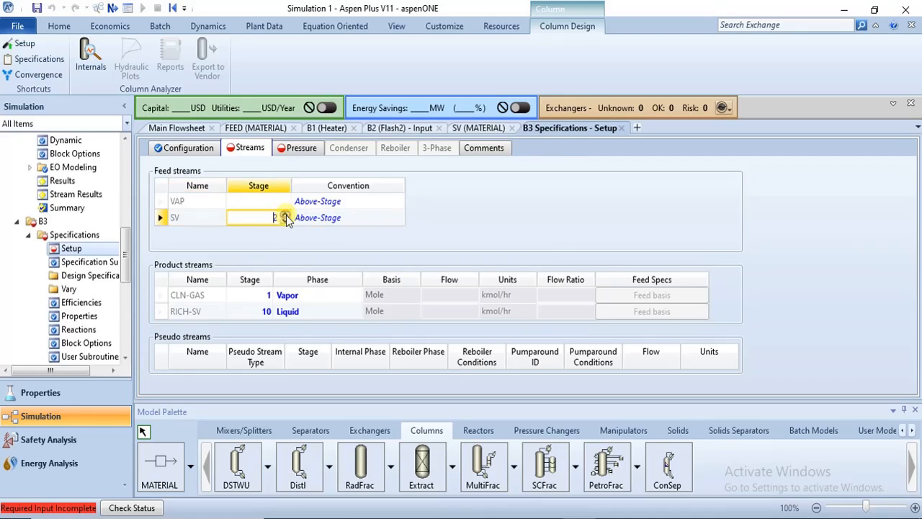
{"action": "left_click", "coordinate": [285, 214]}
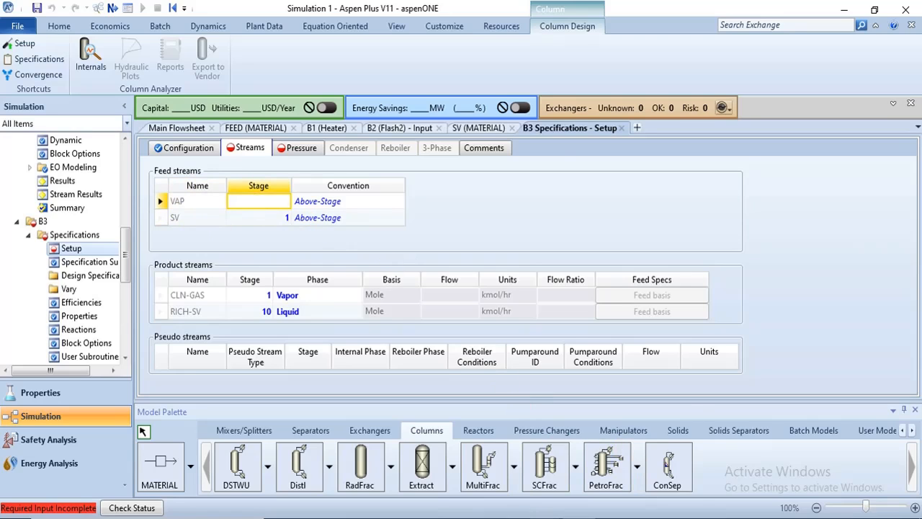
- Check the vapour feed location in the problem statement and set the VAP feed to stage 10 with the On-Stage convention
{"action": "left_click", "coordinate": [480, 472]}
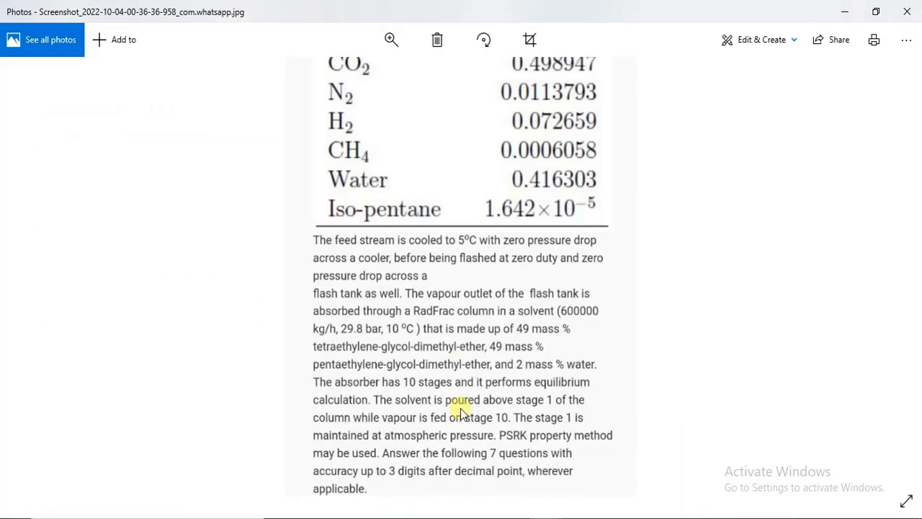
{"action": "left_click", "coordinate": [462, 517]}
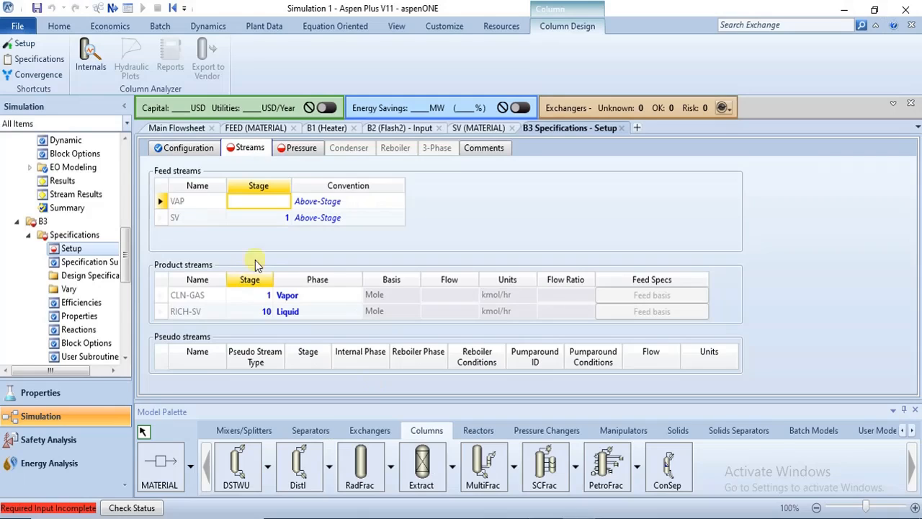
{"action": "left_click", "coordinate": [397, 202]}
{"action": "left_click", "coordinate": [382, 230]}
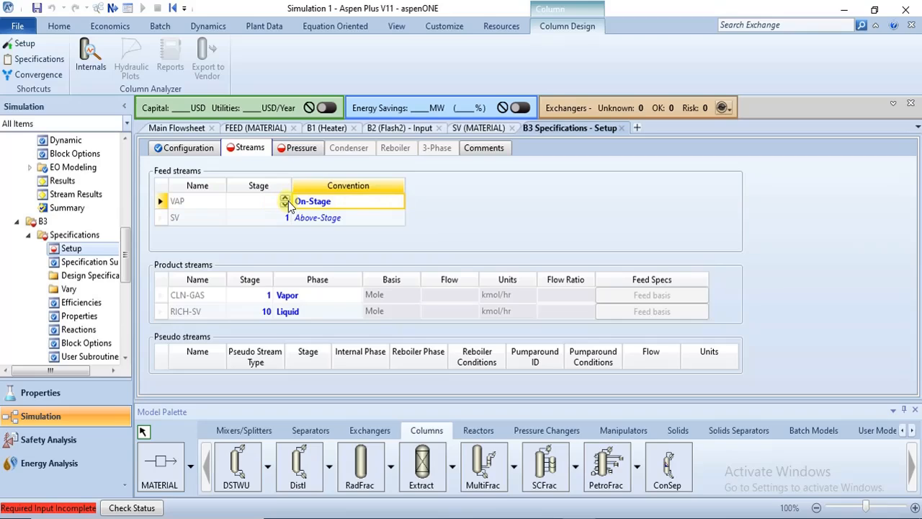
{"action": "left_click", "coordinate": [286, 203]}
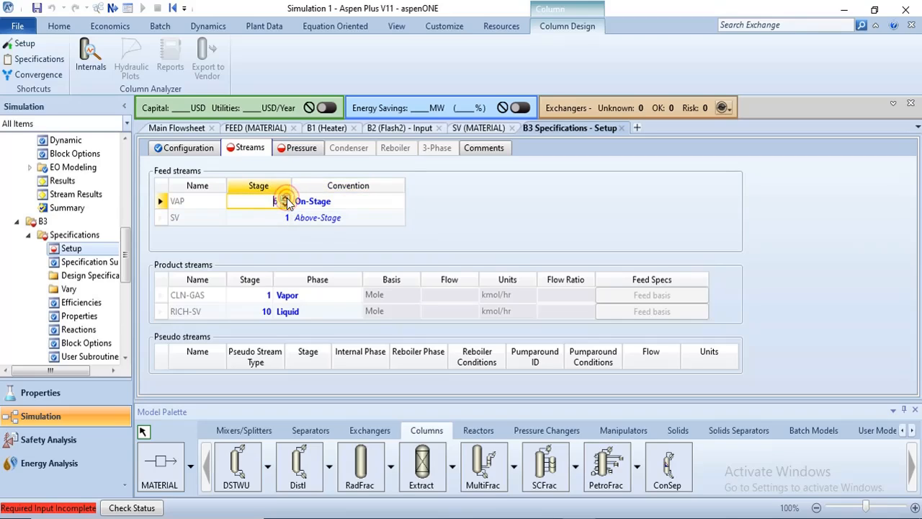
{"action": "left_click", "coordinate": [287, 200]}
{"action": "left_click", "coordinate": [286, 200]}
{"action": "left_click", "coordinate": [286, 200]}
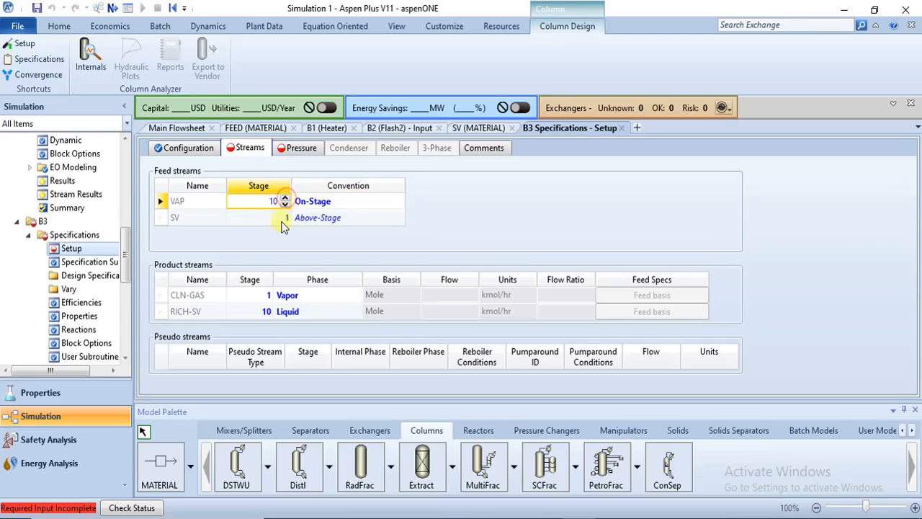
{"action": "left_click", "coordinate": [261, 219]}
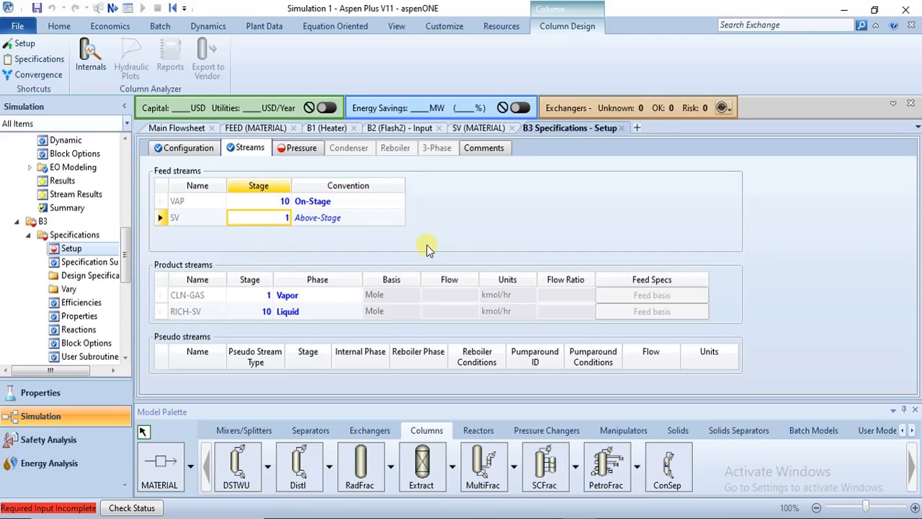
- Check the pressure requirement in the problem statement and set the stage 1 pressure of column B3 to 1 atm
{"action": "left_click", "coordinate": [291, 148]}
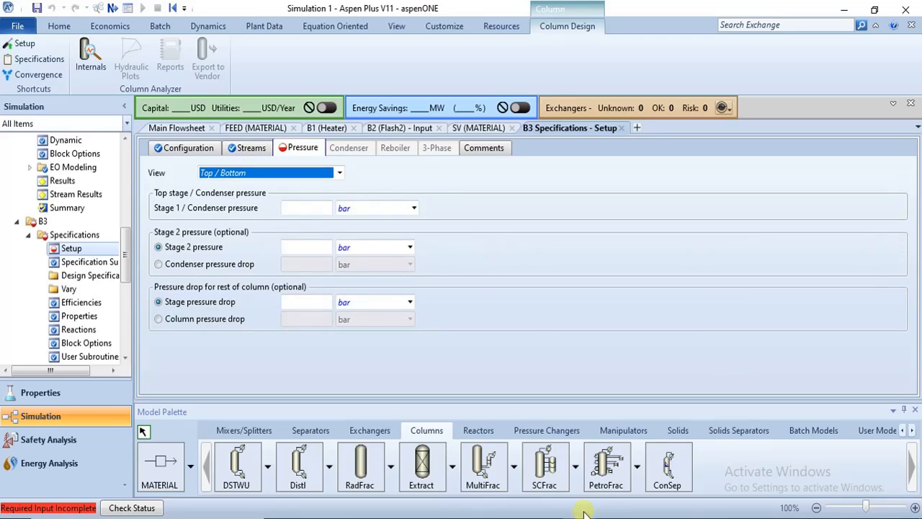
{"action": "mouse_move", "coordinate": [545, 516]}
{"action": "left_click", "coordinate": [514, 478]}
{"action": "left_click", "coordinate": [317, 207]}
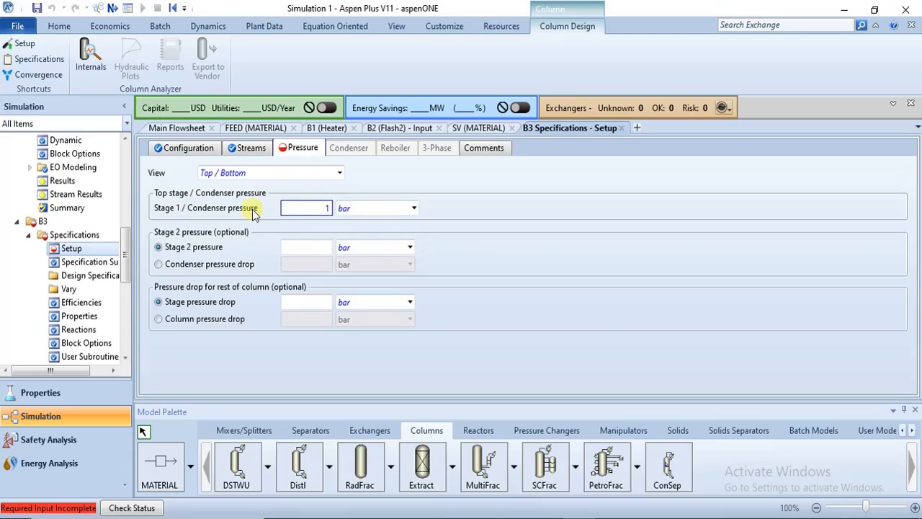
{"action": "left_click", "coordinate": [413, 207]}
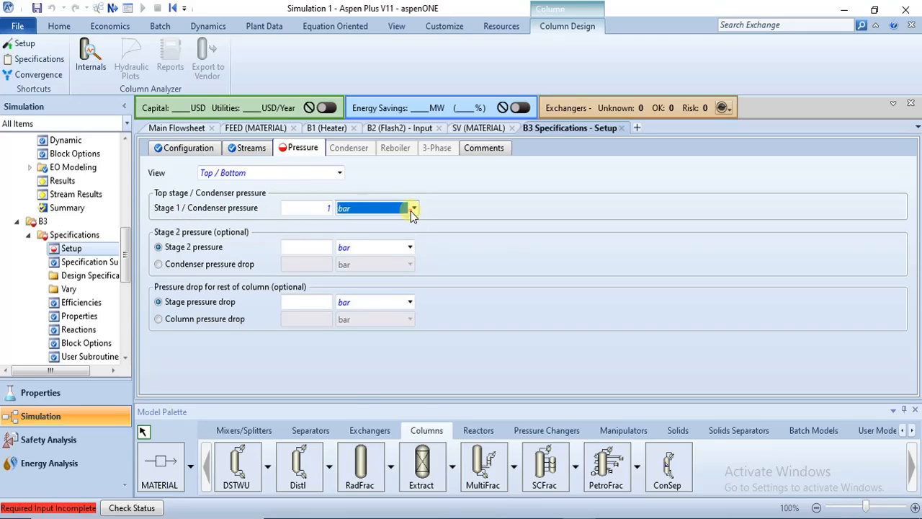
{"action": "scroll", "coordinate": [412, 230], "scroll_direction": "up", "scroll_amount": 1}
{"action": "left_click", "coordinate": [383, 218]}
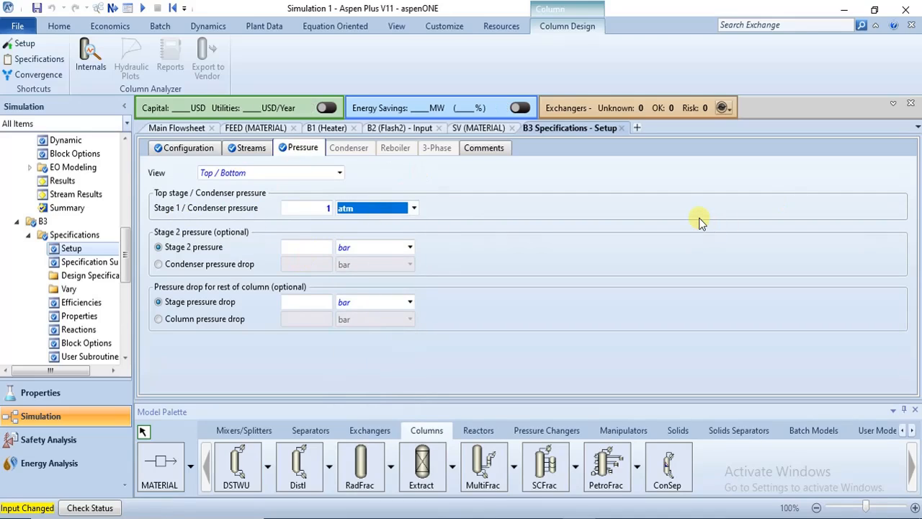
- Review the FEED and column B3 specifications, return to the main flowsheet, and run the simulation
{"action": "left_click", "coordinate": [244, 130]}
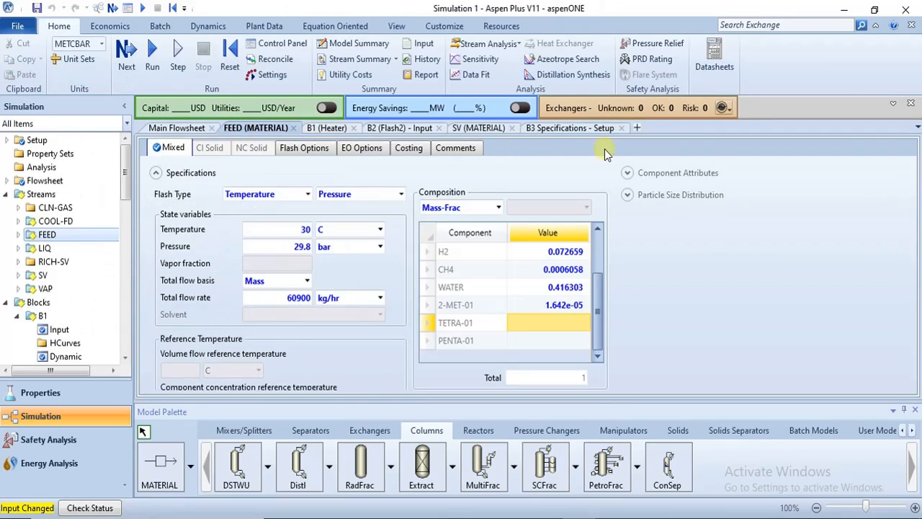
{"action": "left_click", "coordinate": [566, 130]}
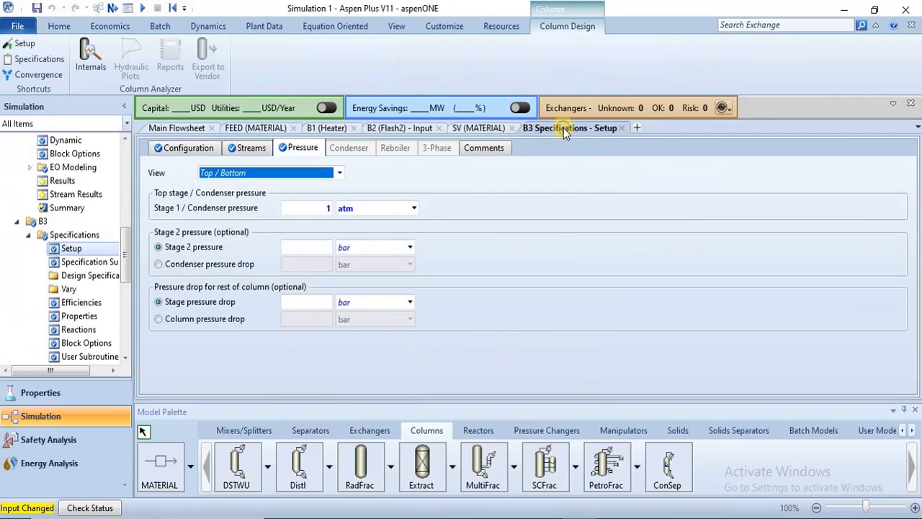
{"action": "left_click", "coordinate": [192, 149]}
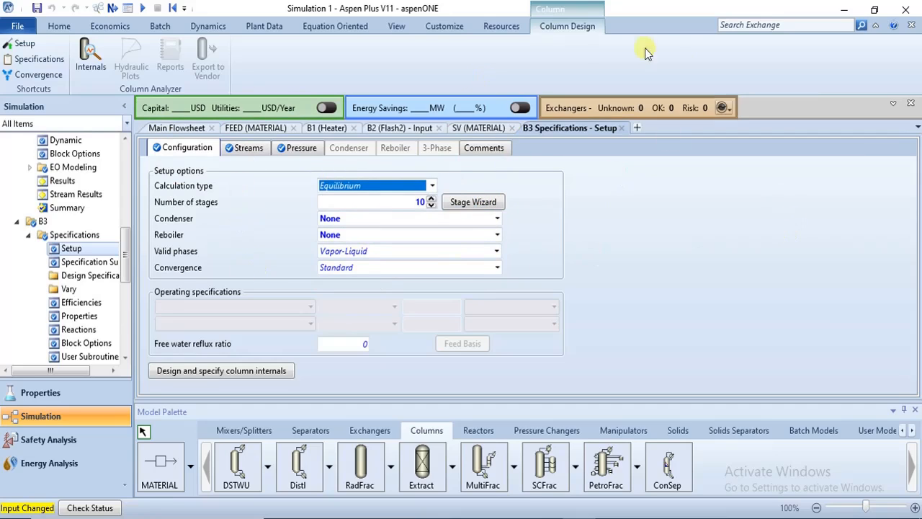
{"action": "left_click", "coordinate": [175, 130]}
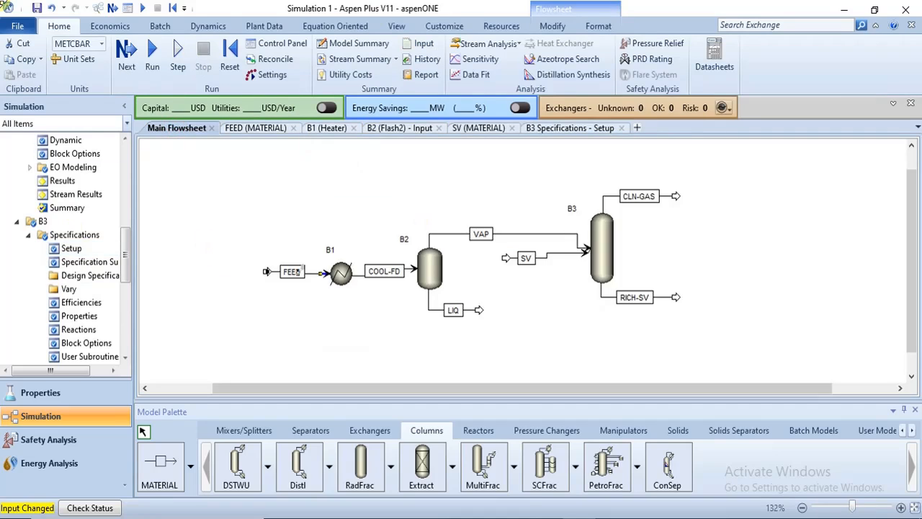
{"action": "left_click", "coordinate": [151, 65]}
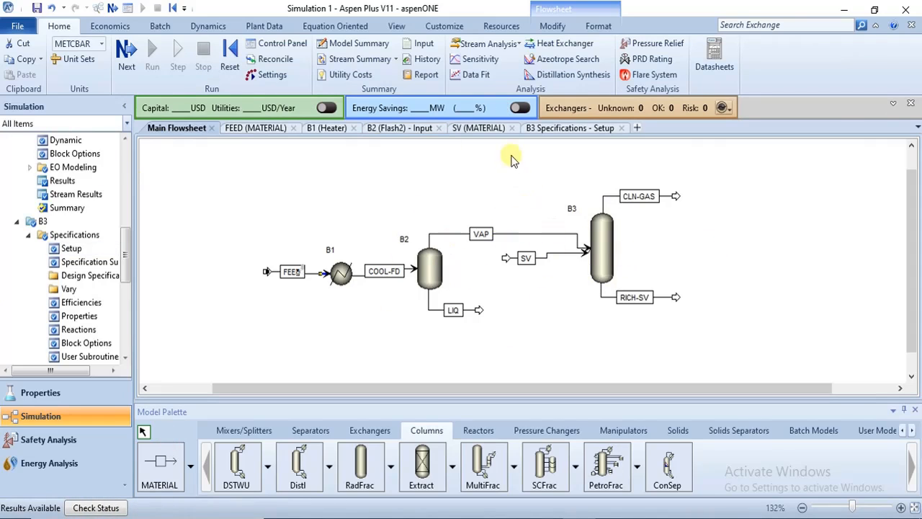
- Close the column B3 setup form and open the stream results from the results summary
{"action": "left_click", "coordinate": [620, 129]}
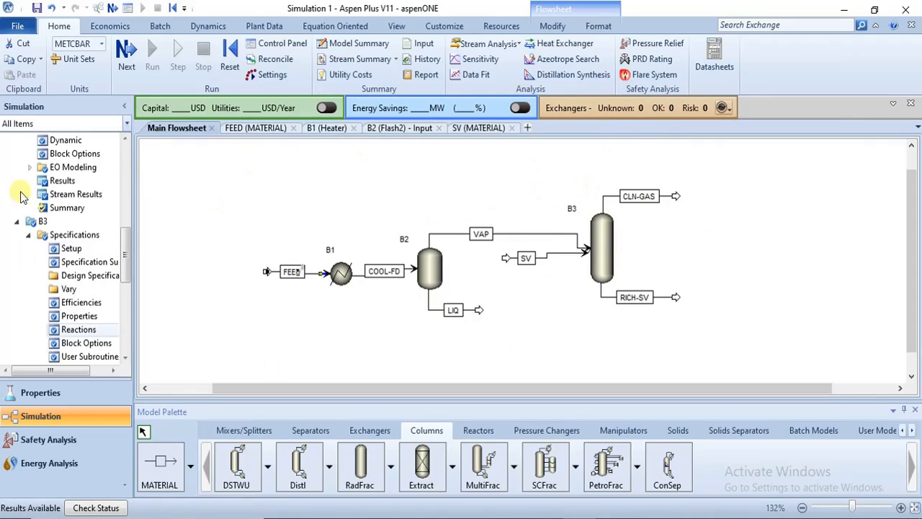
{"action": "left_click", "coordinate": [127, 326]}
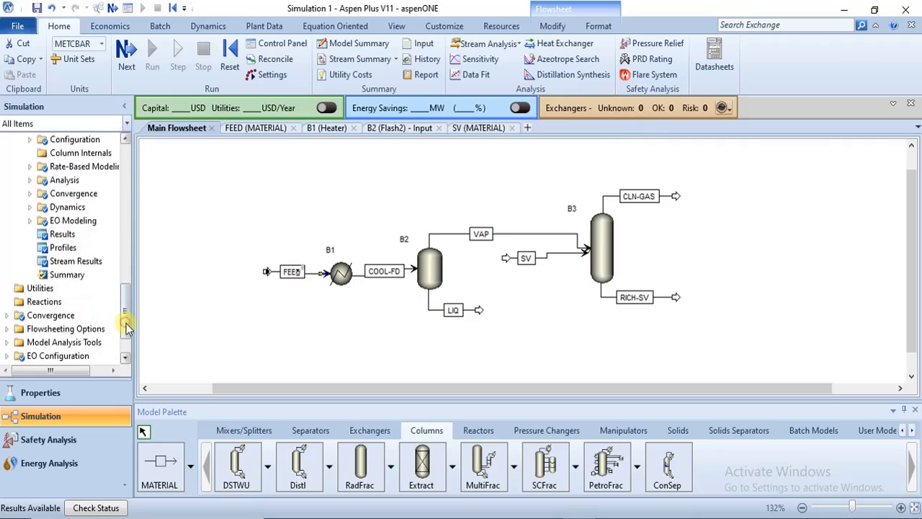
{"action": "left_click", "coordinate": [127, 348]}
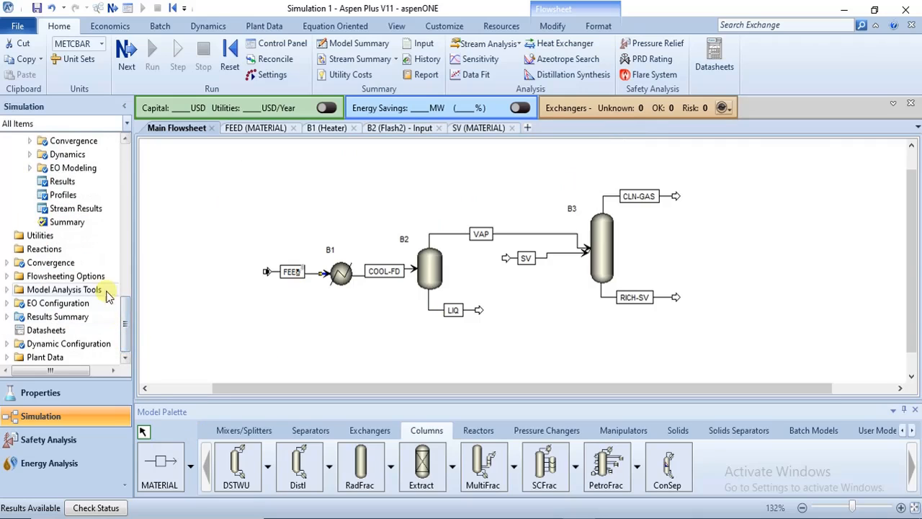
{"action": "left_click", "coordinate": [7, 318]}
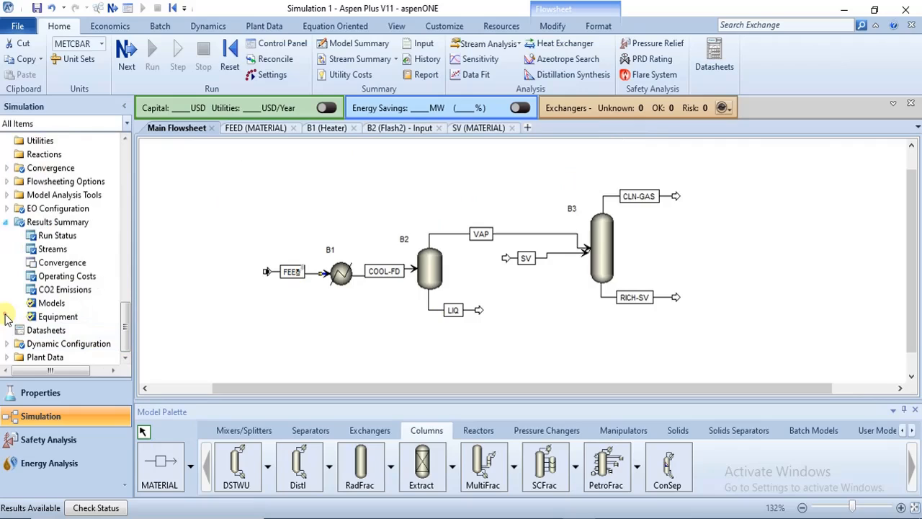
{"action": "double_click", "coordinate": [63, 249]}
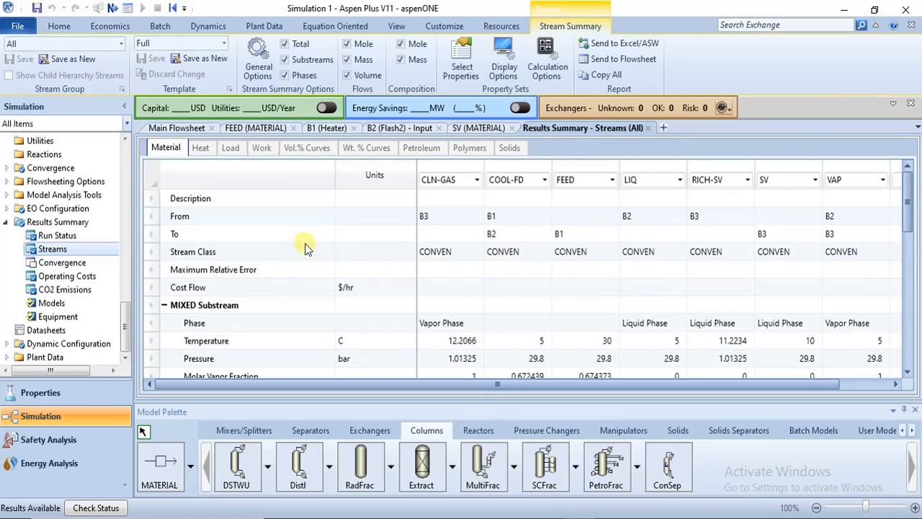
- Enlarge the results area by collapsing the ribbon and setting the Model Palette to Auto Hide
{"action": "left_click", "coordinate": [874, 25]}
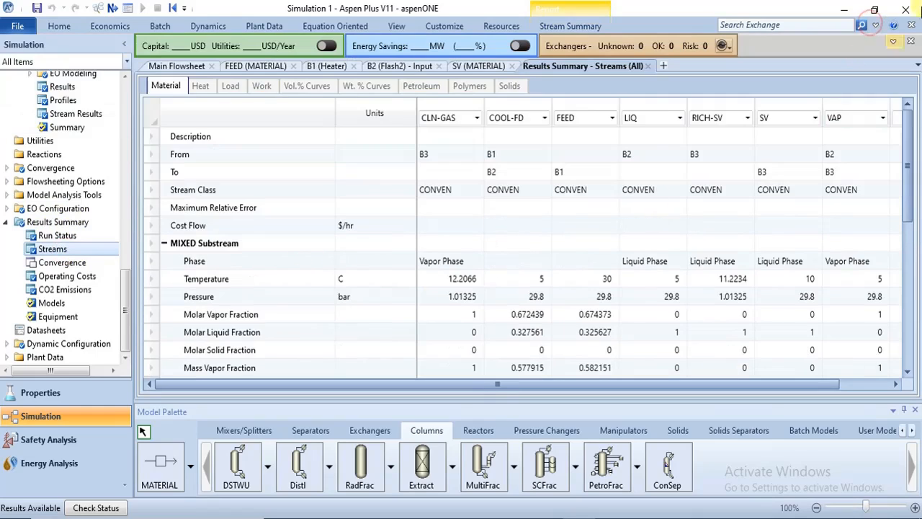
{"action": "left_click", "coordinate": [893, 410]}
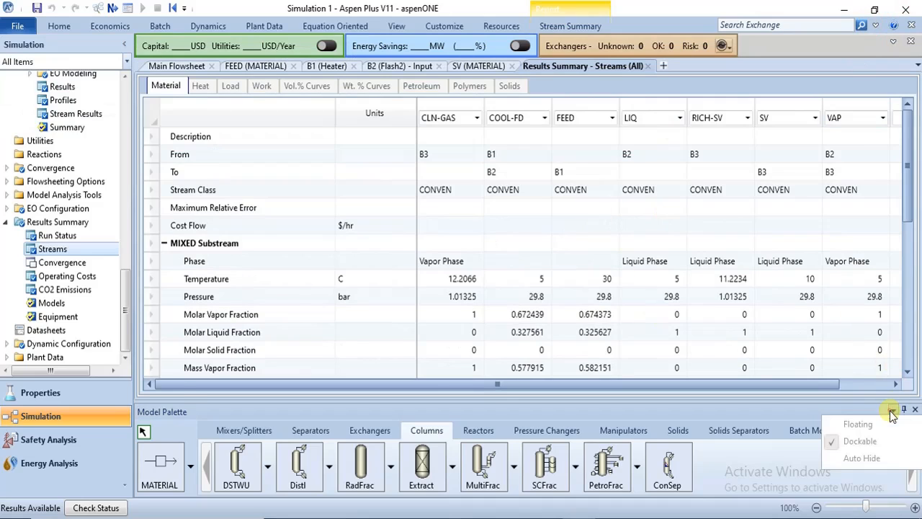
{"action": "left_click", "coordinate": [862, 458]}
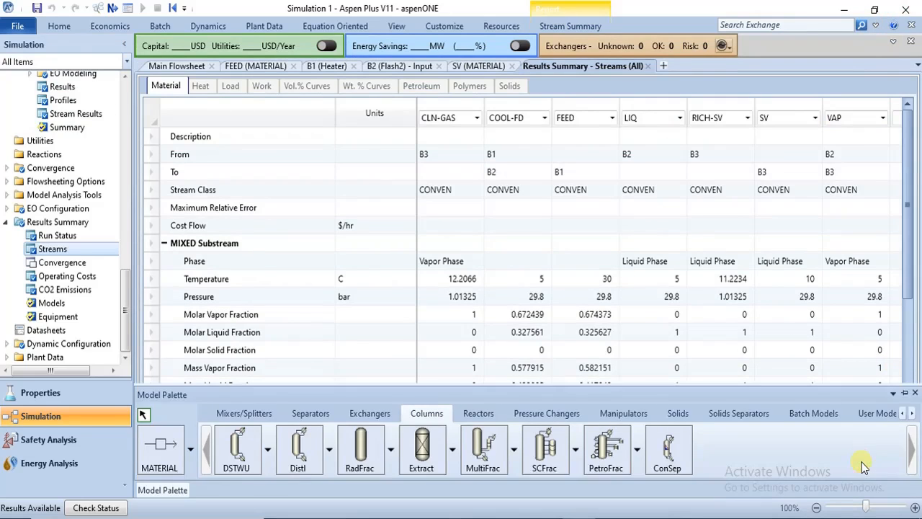
- Collapse the navigation pane and examine the stream results table from the stream conditions down to the mole, mass and volume flows
{"action": "left_click", "coordinate": [126, 48]}
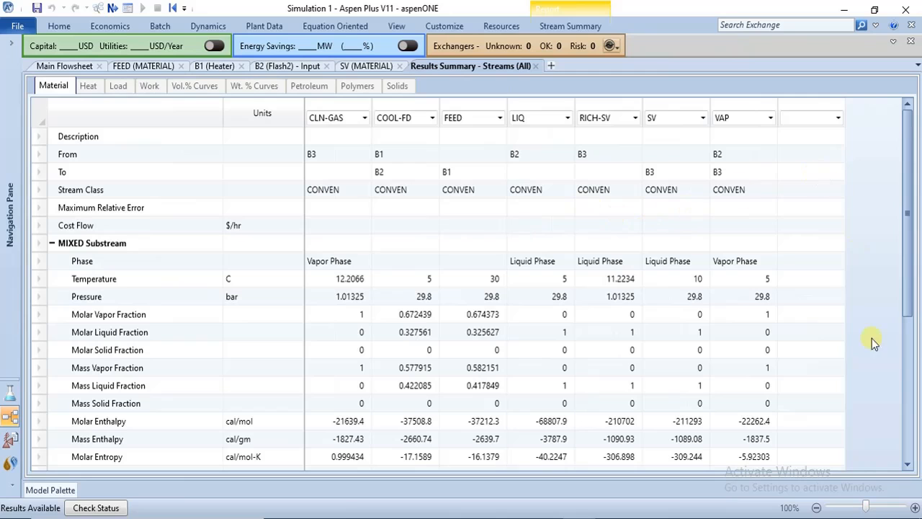
{"action": "left_click_drag", "start_coordinate": [908, 328], "coordinate": [919, 278]}
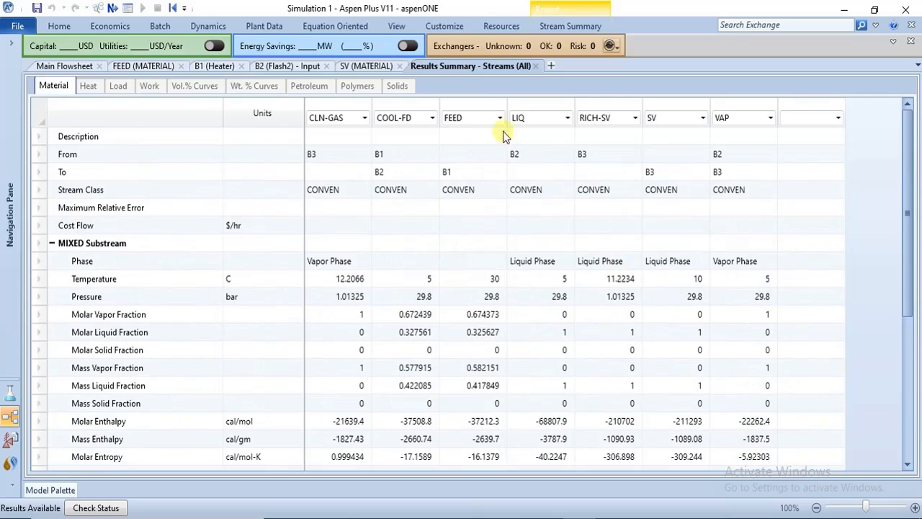
{"action": "left_click", "coordinate": [523, 117]}
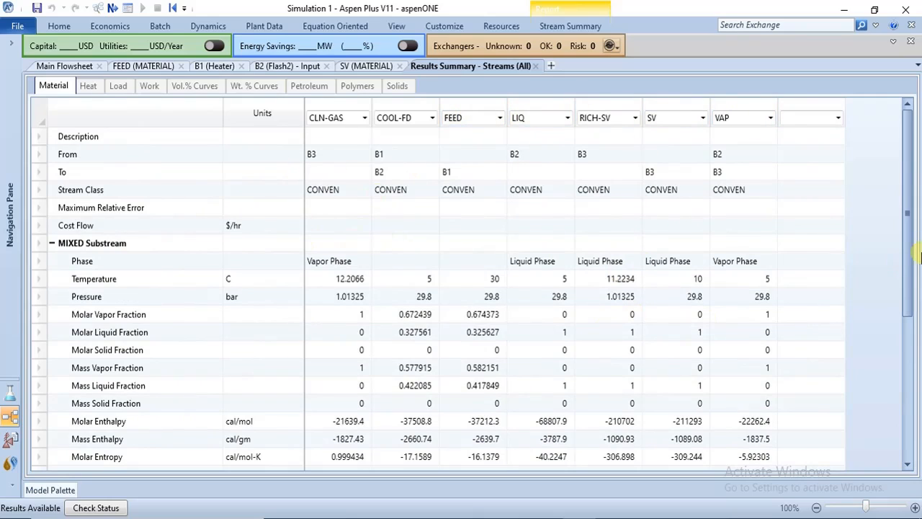
{"action": "left_click_drag", "start_coordinate": [915, 292], "coordinate": [896, 513]}
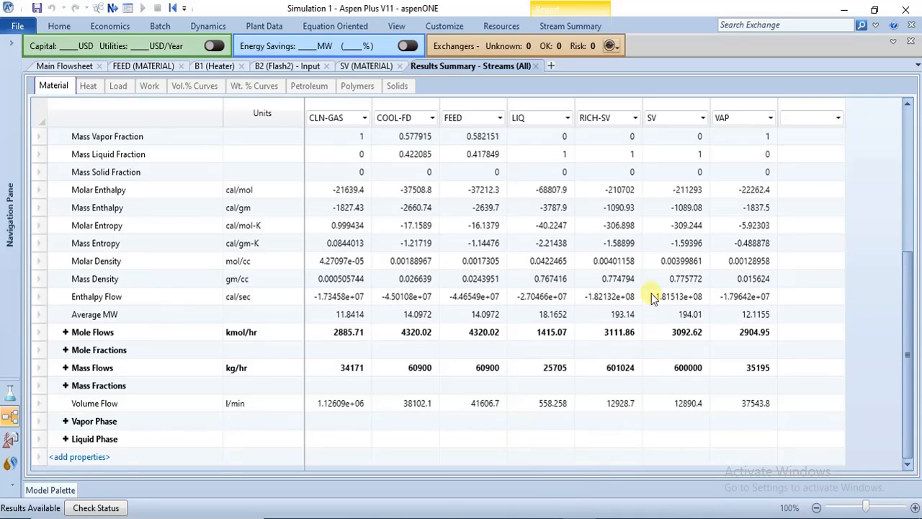
{"action": "left_click_drag", "start_coordinate": [910, 282], "coordinate": [914, 174]}
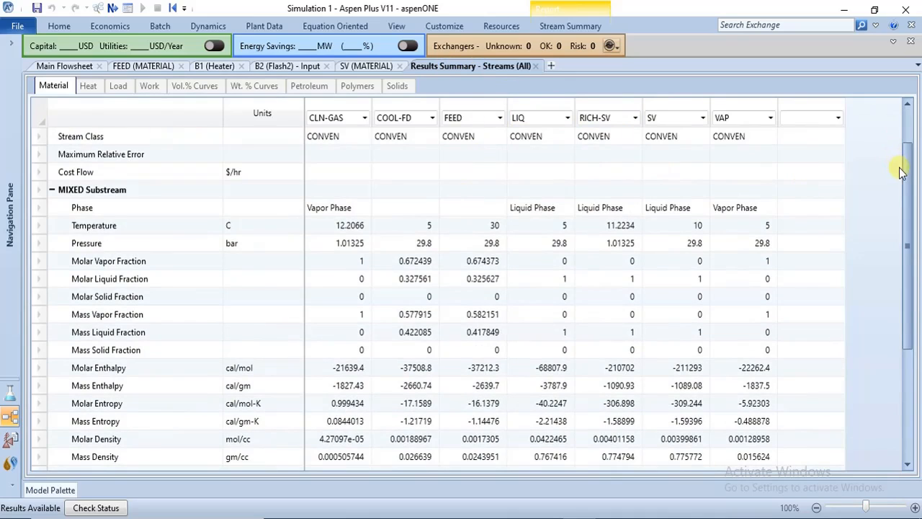
{"action": "mouse_move", "coordinate": [905, 183]}
{"action": "left_mouse_down"}
{"action": "mouse_move", "coordinate": [917, 150]}
{"action": "mouse_move", "coordinate": [902, 195]}
{"action": "mouse_move", "coordinate": [920, 296]}
{"action": "mouse_move", "coordinate": [915, 189]}
{"action": "mouse_move", "coordinate": [910, 170]}
{"action": "mouse_move", "coordinate": [899, 171]}
{"action": "left_mouse_up"}
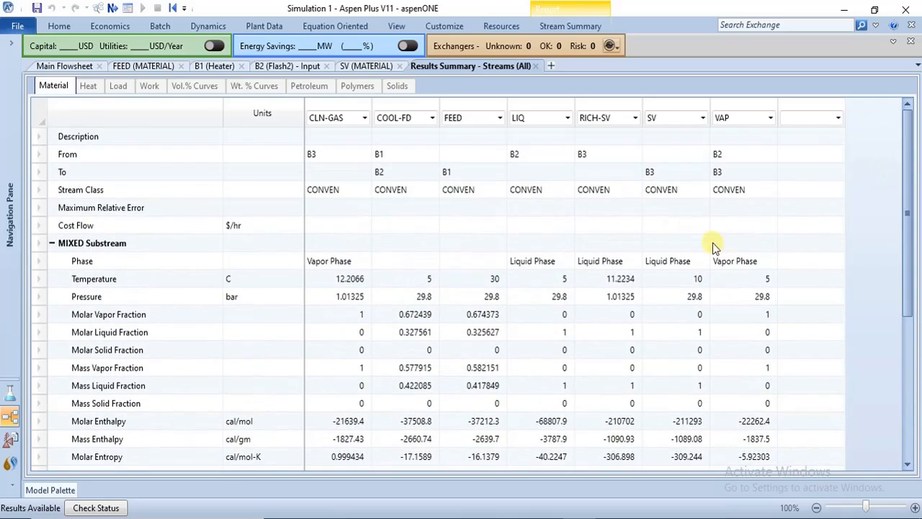
{"action": "left_click_drag", "start_coordinate": [905, 312], "coordinate": [852, 208]}
- Look over the main flowsheet, return to the stream results, and switch to the Photos screenshot to read the questions from number 4 onwards
{"action": "left_click", "coordinate": [62, 69]}
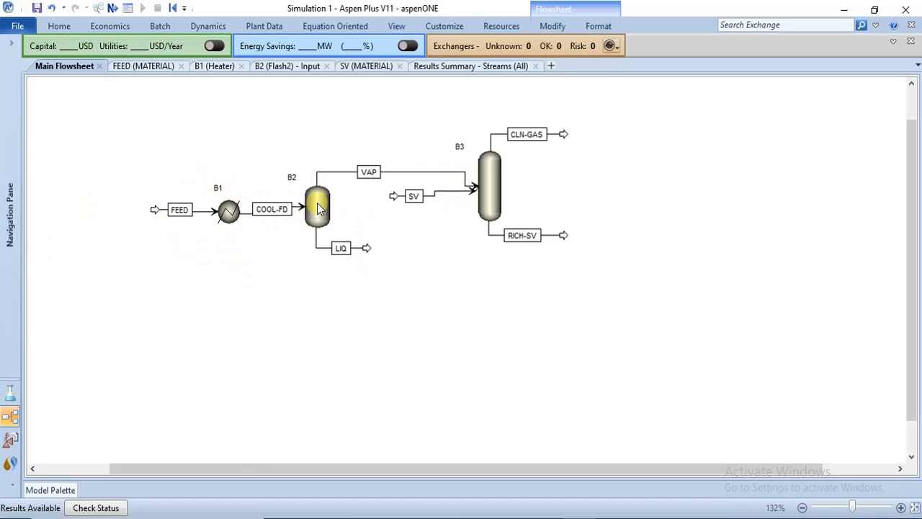
{"action": "left_click", "coordinate": [482, 72]}
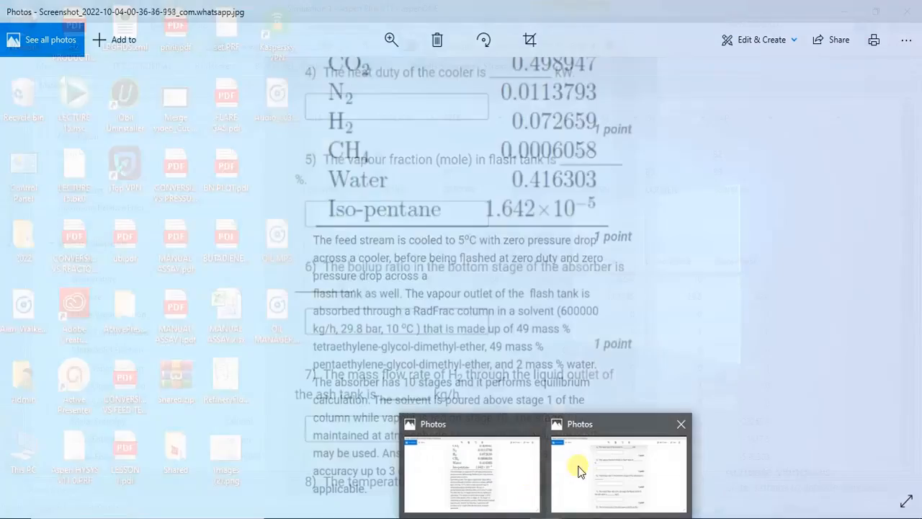
{"action": "left_click", "coordinate": [582, 471]}
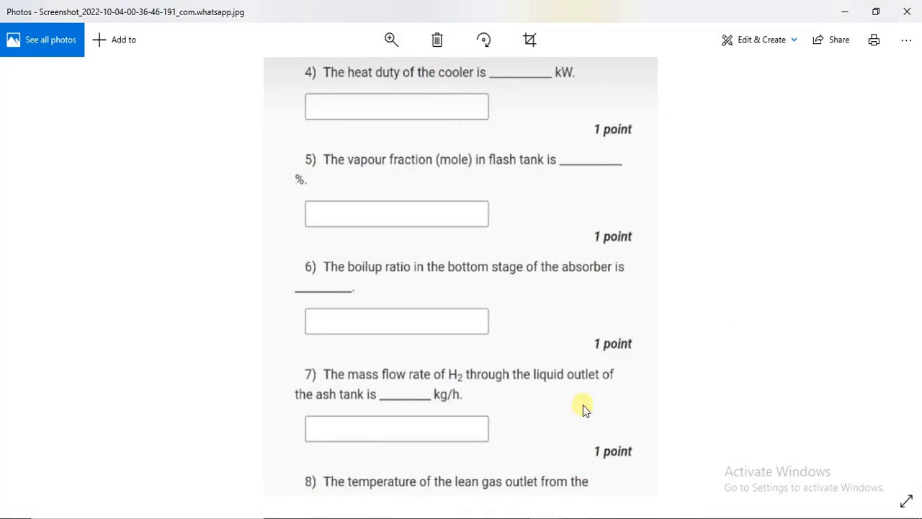
{"action": "mouse_move", "coordinate": [580, 518]}
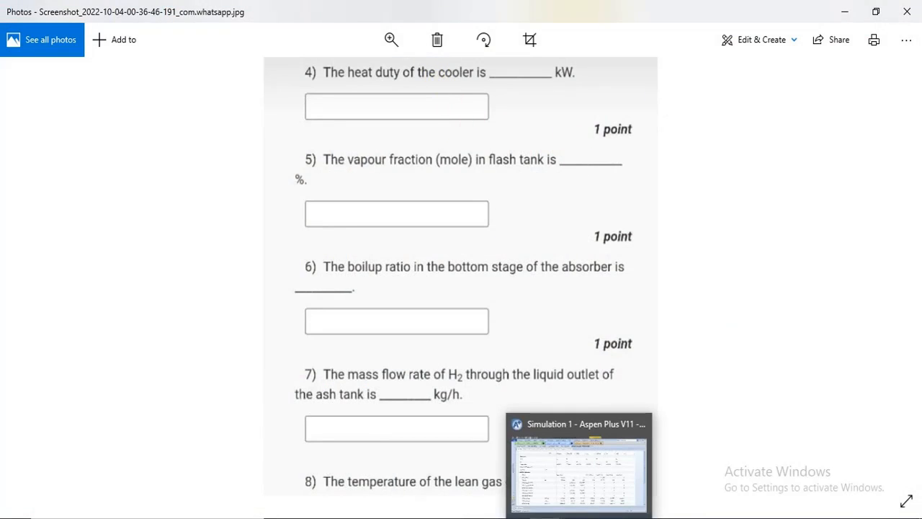
- Switch back to Aspen Plus, open cooler B1 from the main flowsheet, and display its block results
{"action": "left_click", "coordinate": [580, 461]}
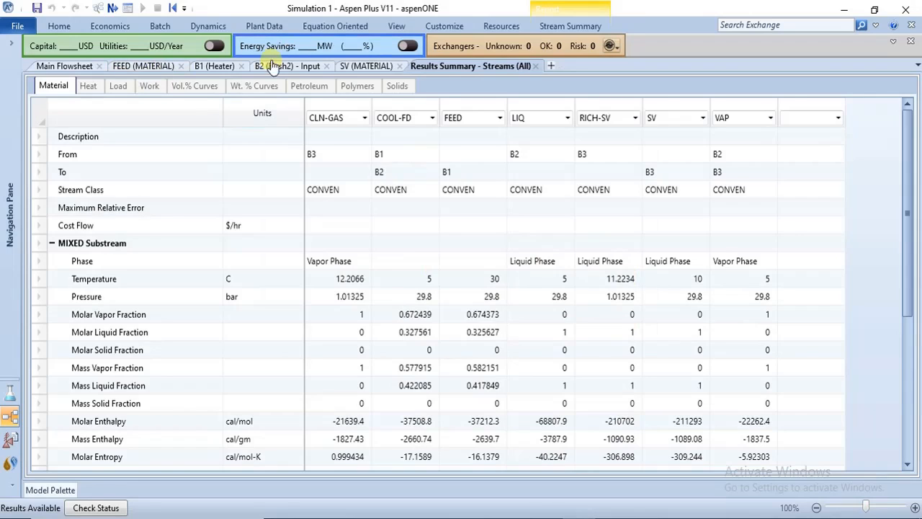
{"action": "left_click", "coordinate": [84, 69]}
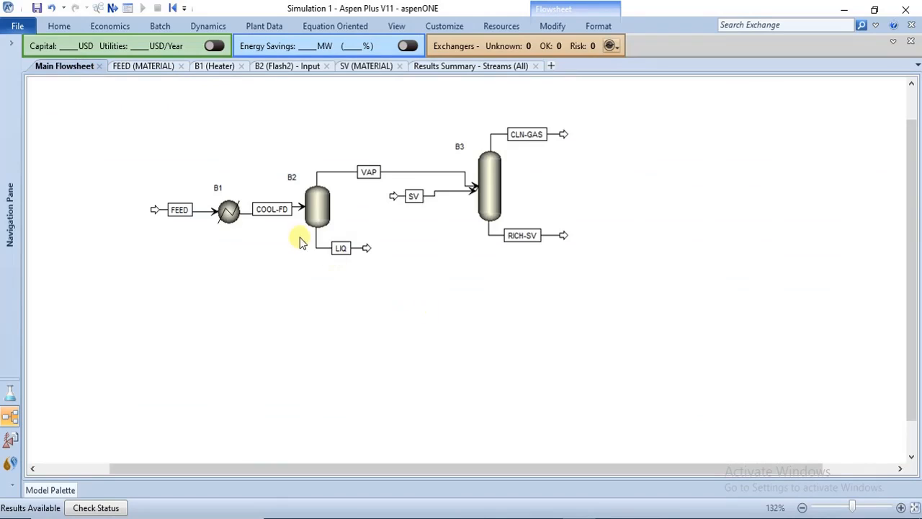
{"action": "double_click", "coordinate": [227, 213]}
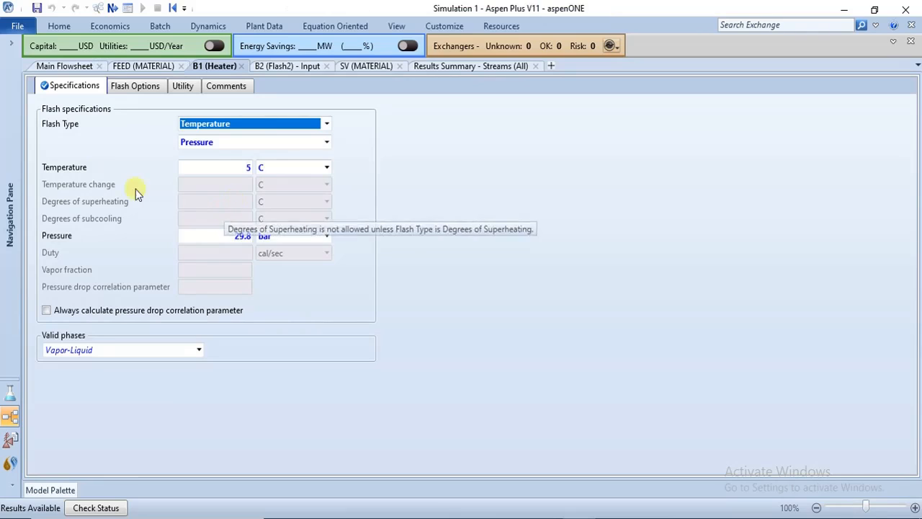
{"action": "left_click", "coordinate": [11, 47]}
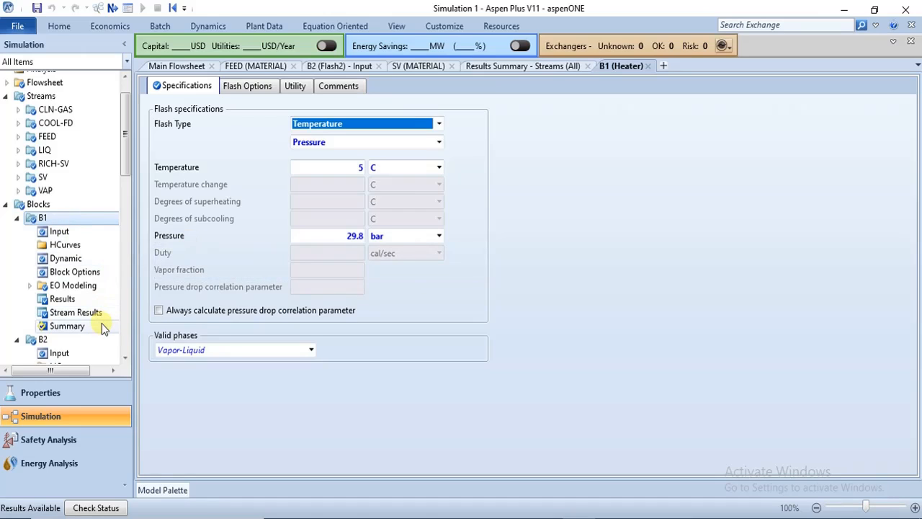
{"action": "left_click", "coordinate": [88, 303]}
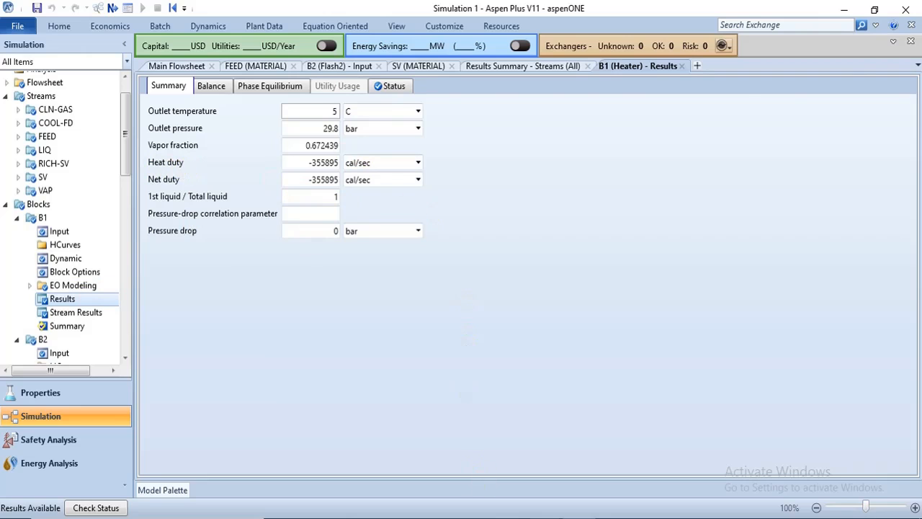
- Set the unit of cooler B1's heat duty result to kW and check it against question 4
{"action": "mouse_move", "coordinate": [543, 515]}
{"action": "mouse_move", "coordinate": [570, 488]}
{"action": "left_click", "coordinate": [419, 164]}
{"action": "left_click", "coordinate": [416, 182]}
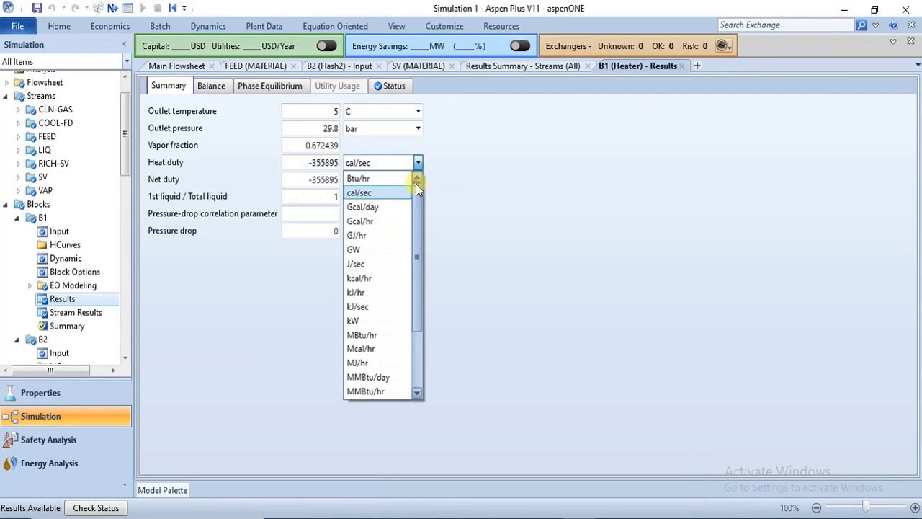
{"action": "left_click", "coordinate": [351, 320]}
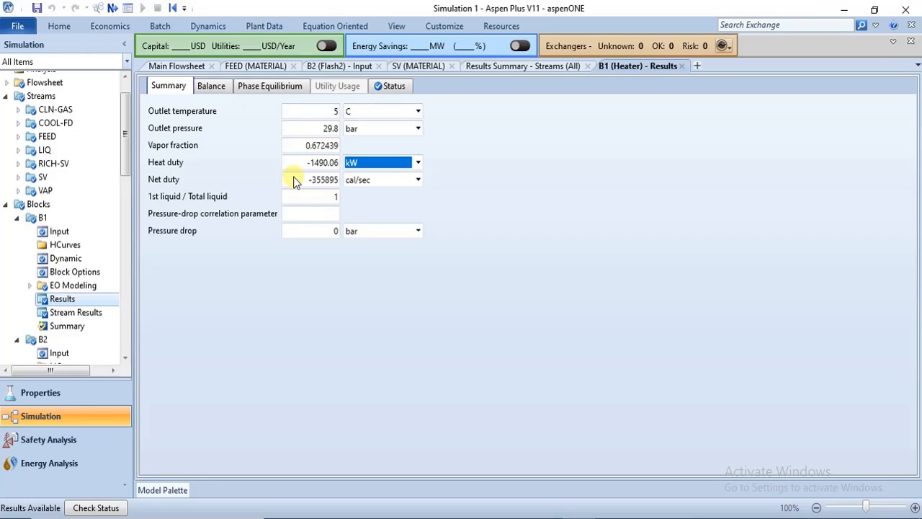
{"action": "mouse_move", "coordinate": [545, 515]}
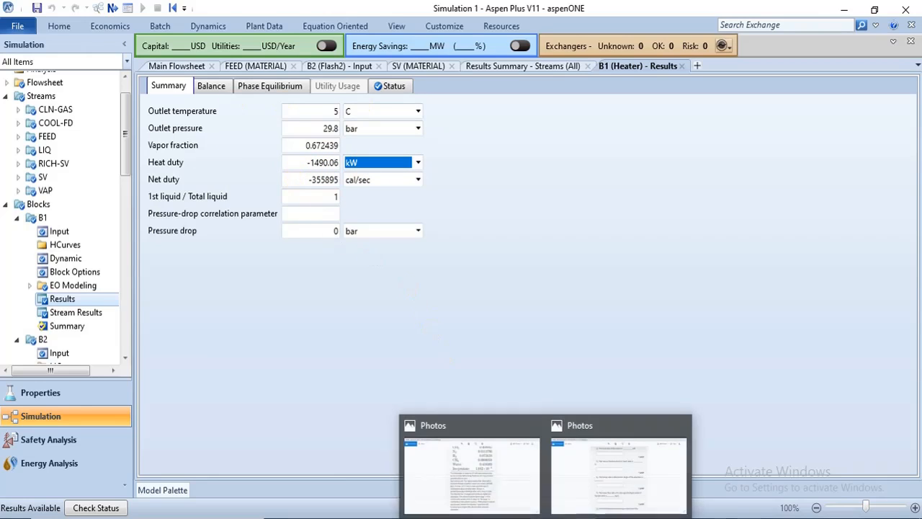
{"action": "mouse_move", "coordinate": [585, 502]}
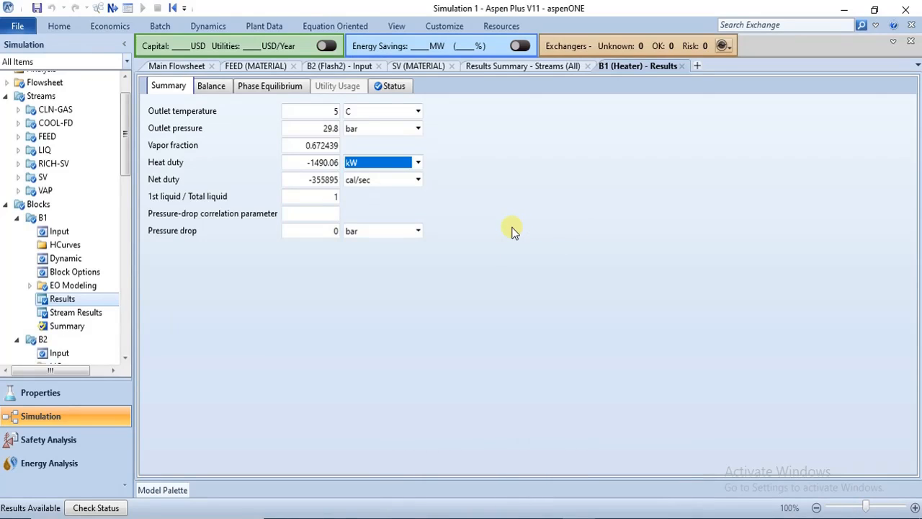
- Open the block results of flash tank B2 and compare its mole vapor fraction with what question 5 asks
{"action": "left_click", "coordinate": [185, 67]}
{"action": "left_click", "coordinate": [441, 299]}
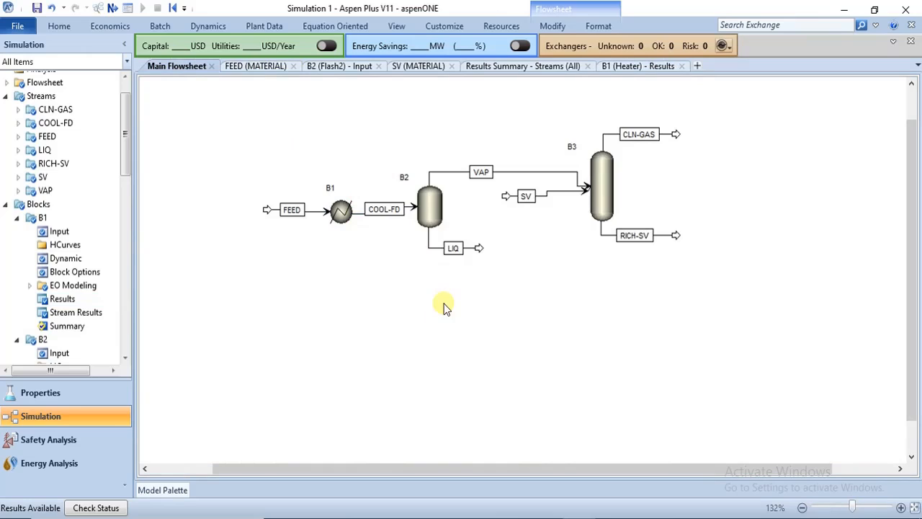
{"action": "left_click", "coordinate": [317, 68]}
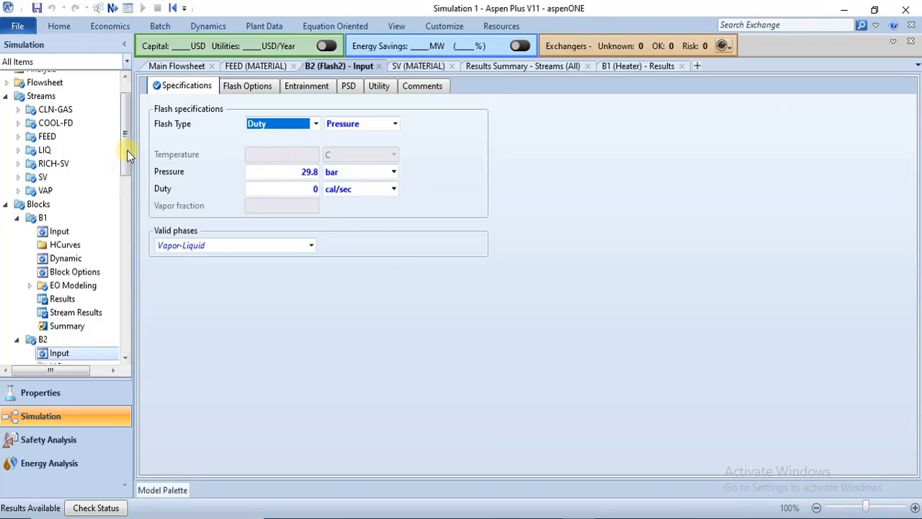
{"action": "left_click_drag", "start_coordinate": [127, 151], "coordinate": [134, 213]}
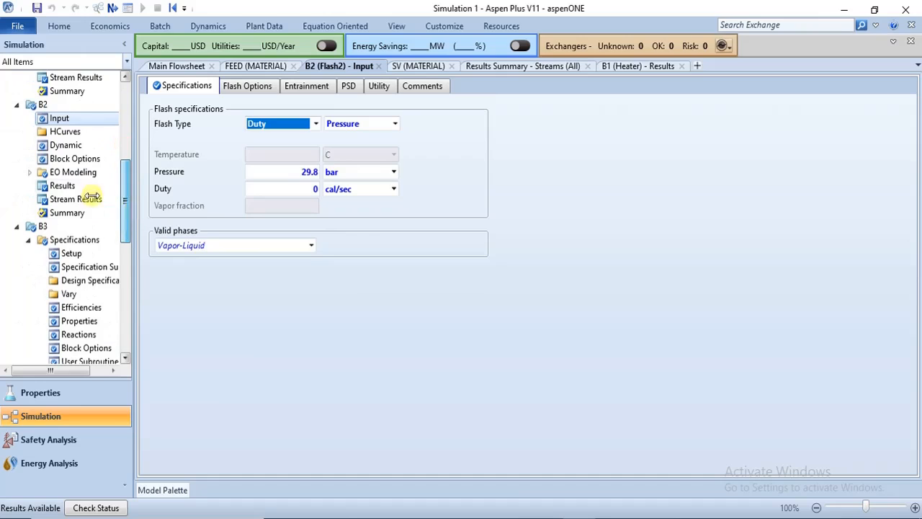
{"action": "left_click", "coordinate": [72, 185]}
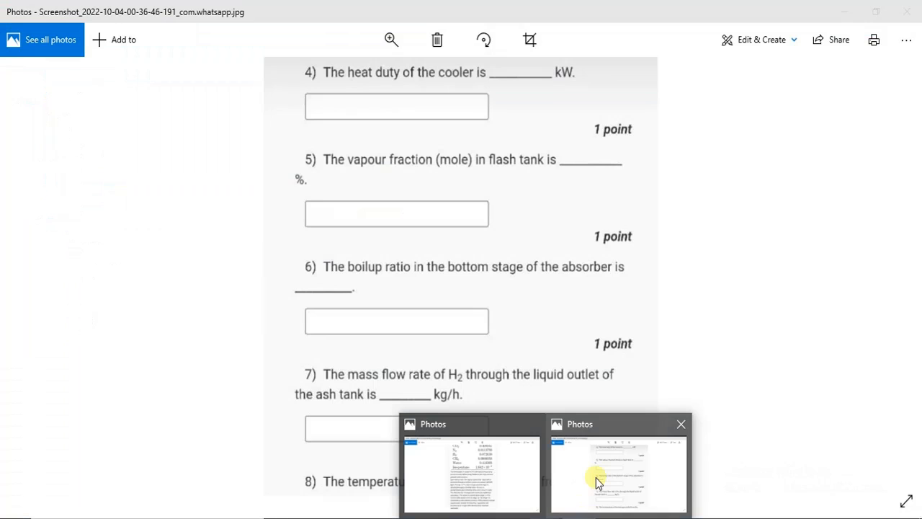
{"action": "left_click", "coordinate": [596, 479]}
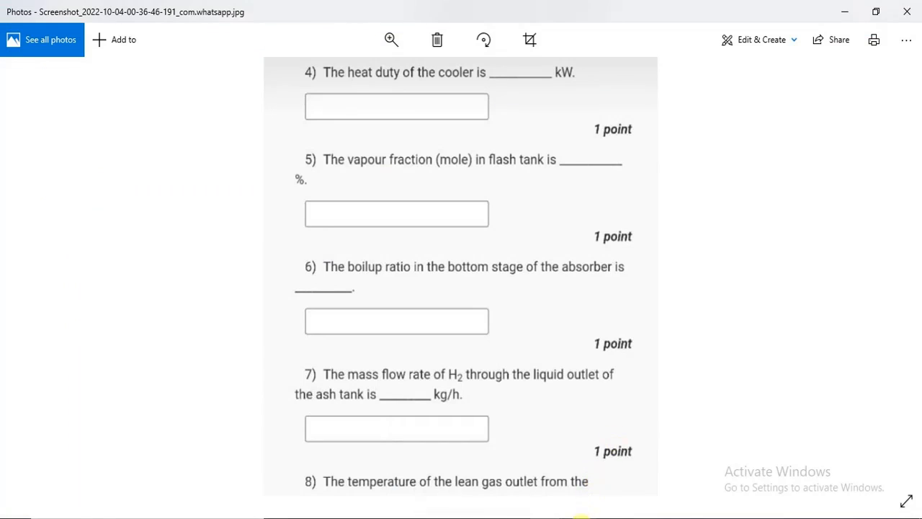
{"action": "left_click", "coordinate": [575, 517]}
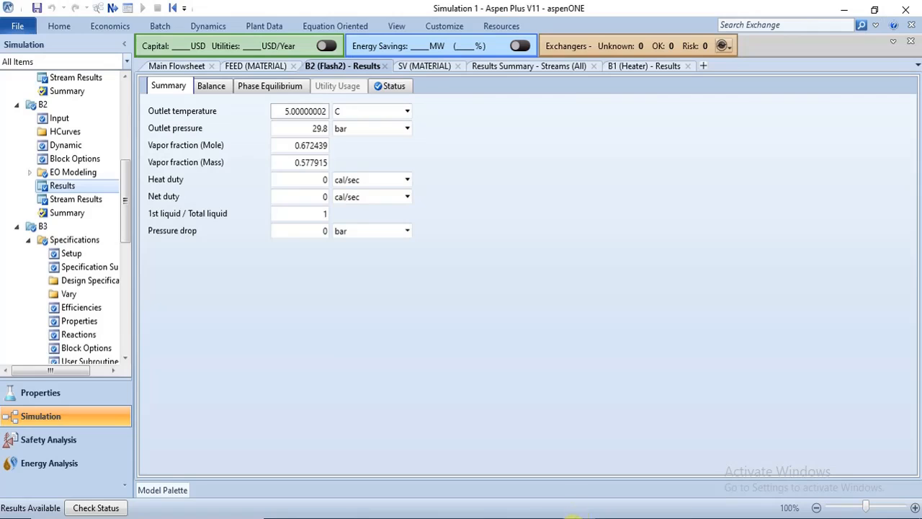
- Open the results summary of column B3 and check its bottom stage boilup ratio against question 6
{"action": "left_click", "coordinate": [187, 68]}
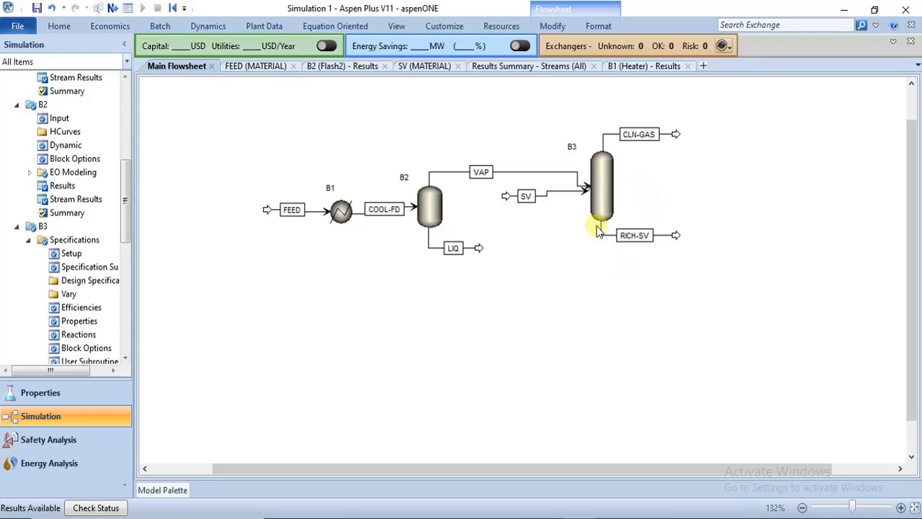
{"action": "double_click", "coordinate": [609, 182]}
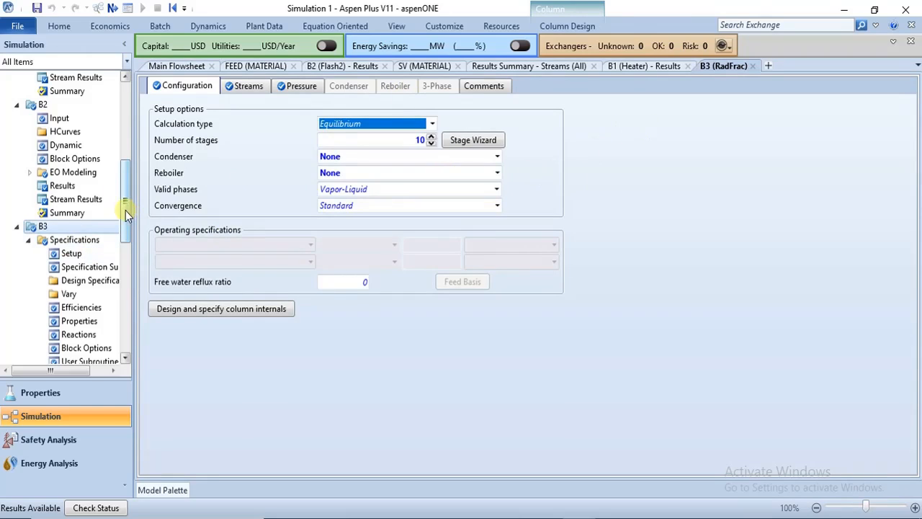
{"action": "left_click_drag", "start_coordinate": [123, 208], "coordinate": [129, 234]}
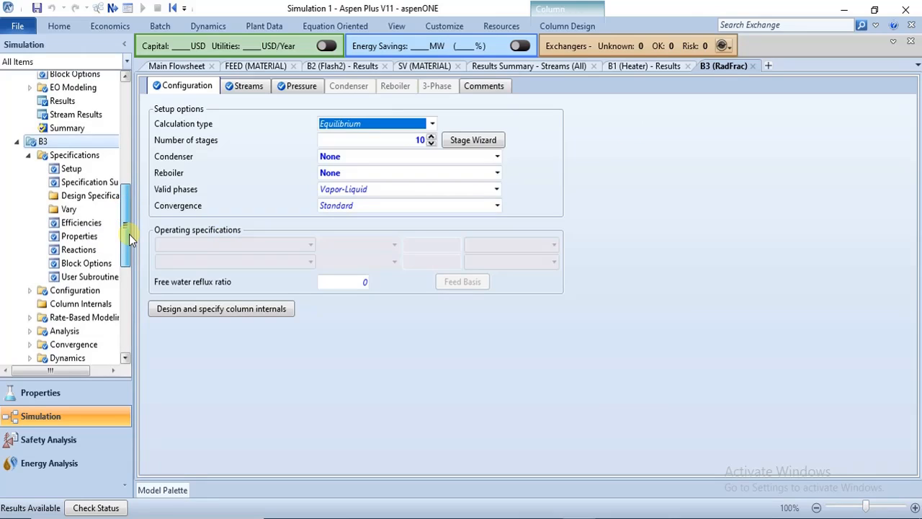
{"action": "scroll", "coordinate": [129, 234], "scroll_direction": "up", "scroll_amount": 1}
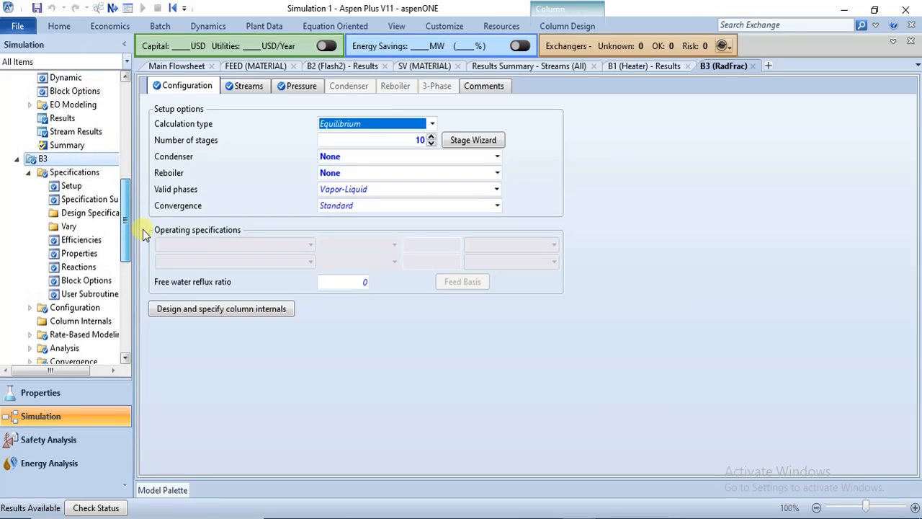
{"action": "left_click", "coordinate": [16, 161]}
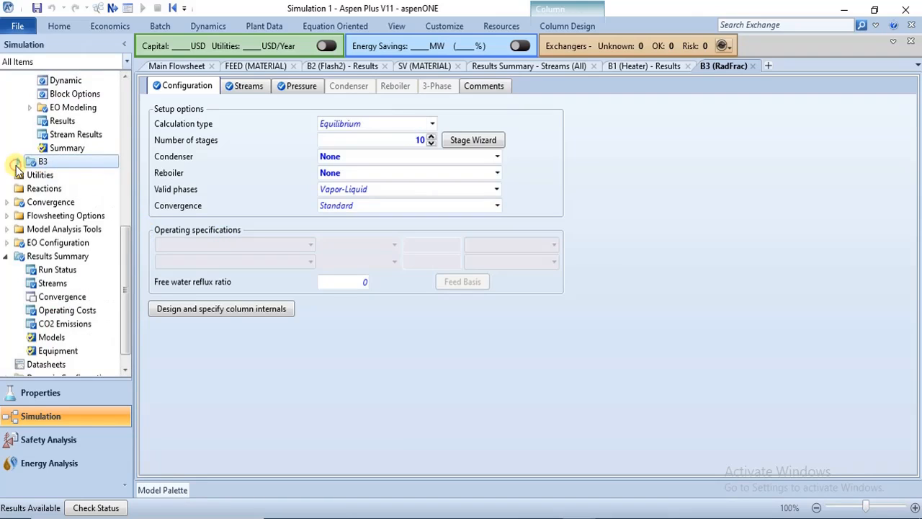
{"action": "left_click", "coordinate": [16, 165]}
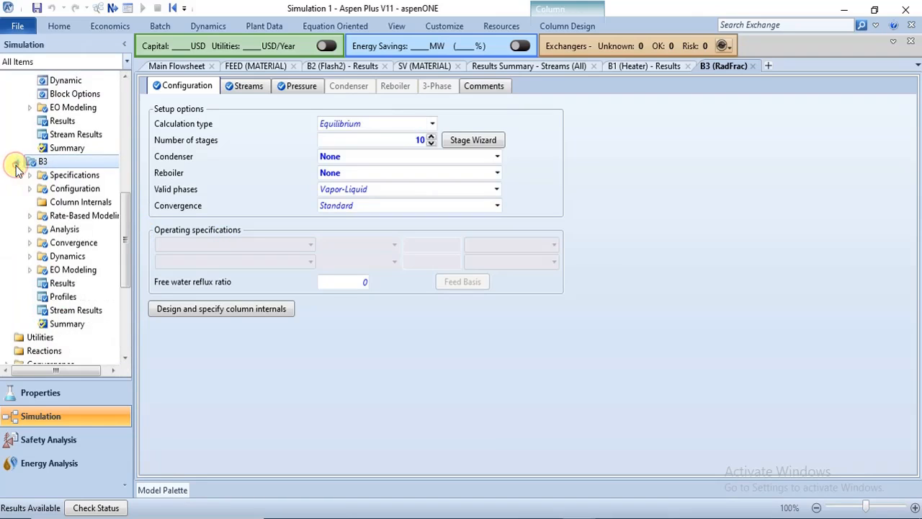
{"action": "left_click", "coordinate": [86, 285]}
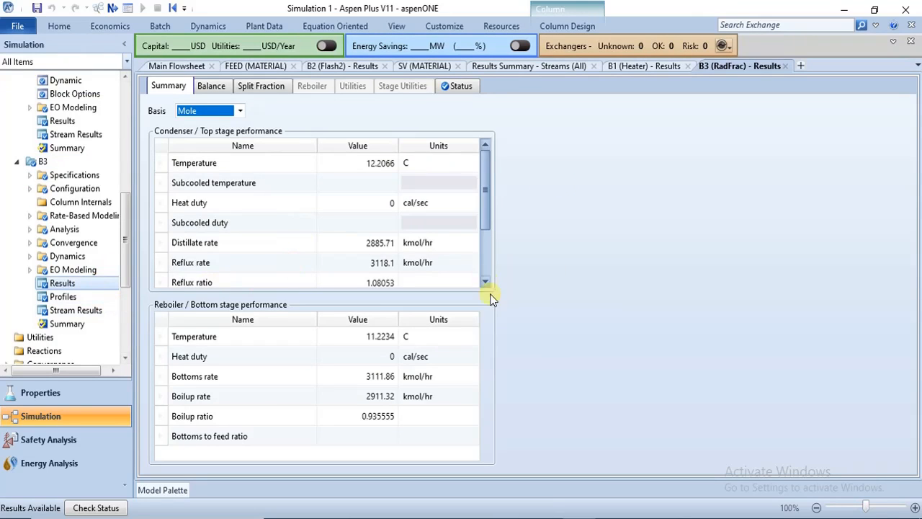
{"action": "mouse_move", "coordinate": [609, 515]}
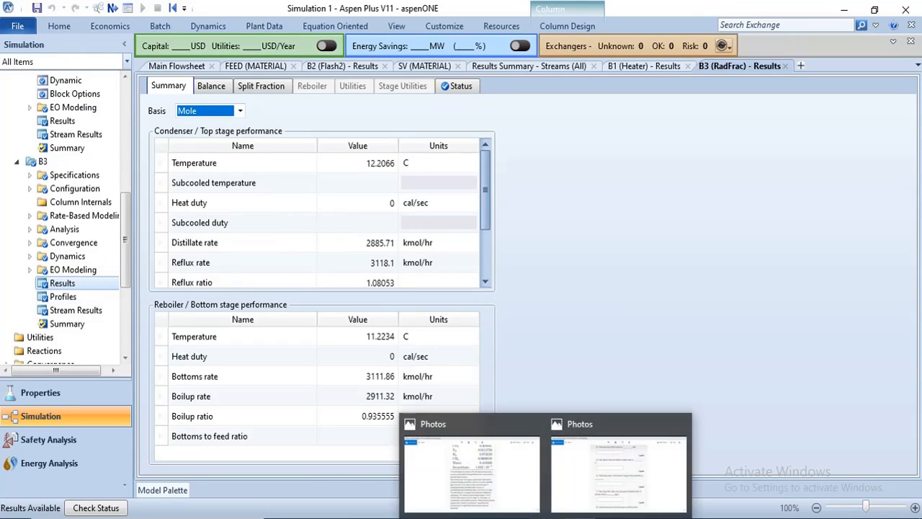
{"action": "mouse_move", "coordinate": [593, 487]}
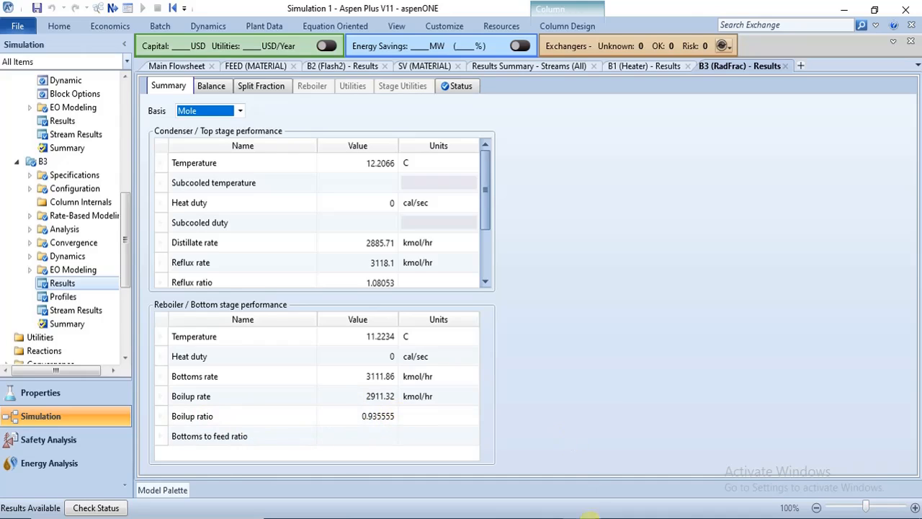
{"action": "mouse_move", "coordinate": [546, 518]}
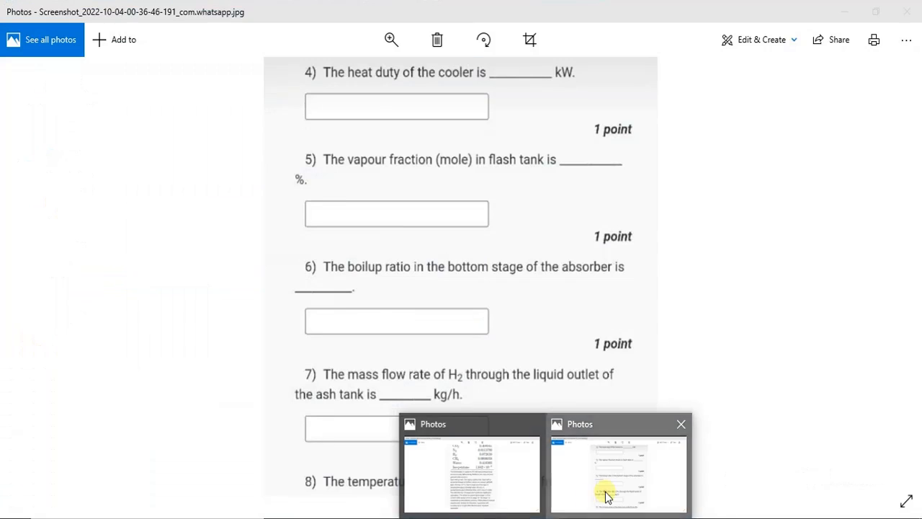
- Read question 7 in Photos, and switch back to Aspen Plus to identify the flash tank's liquid outlet on the main flowsheet
{"action": "left_click", "coordinate": [603, 495]}
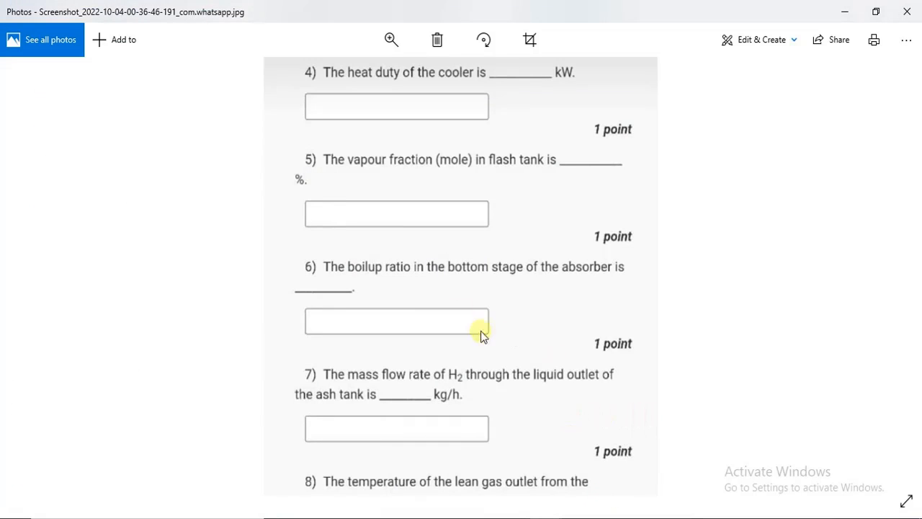
{"action": "left_click_drag", "start_coordinate": [482, 360], "coordinate": [468, 173]}
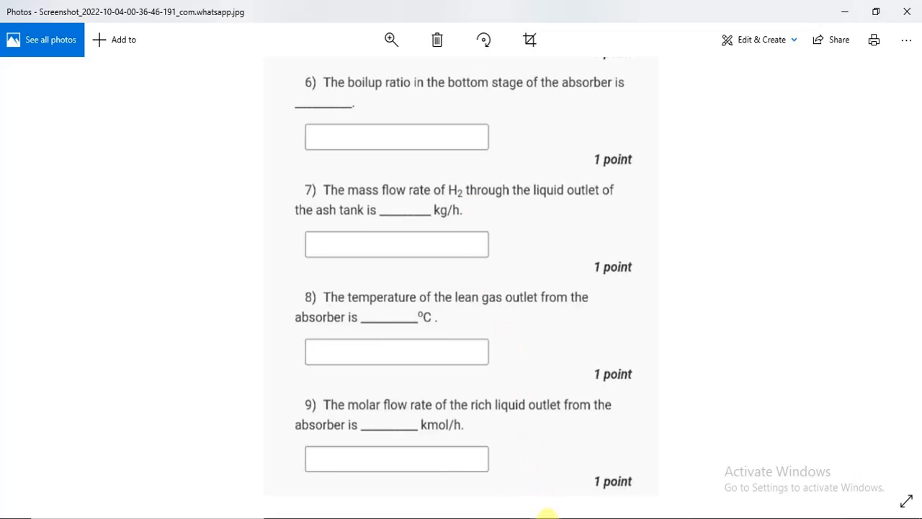
{"action": "mouse_move", "coordinate": [546, 515]}
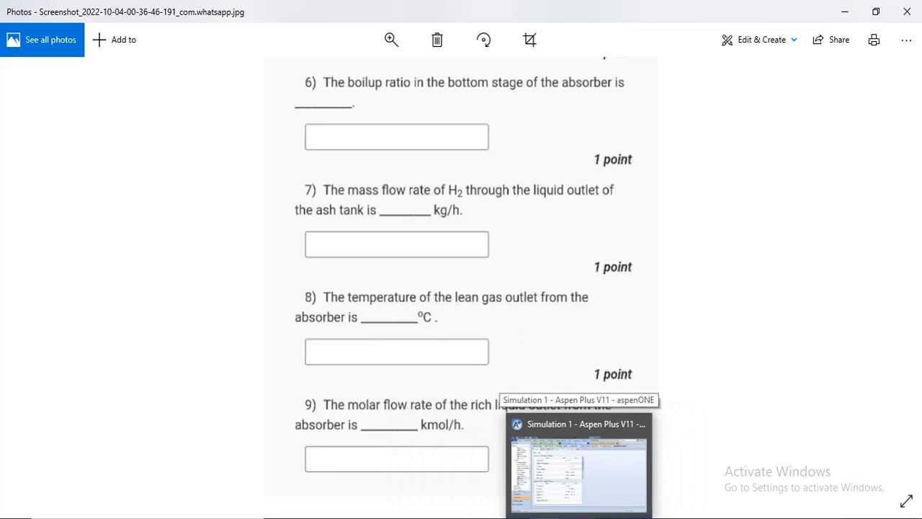
{"action": "left_click", "coordinate": [579, 466]}
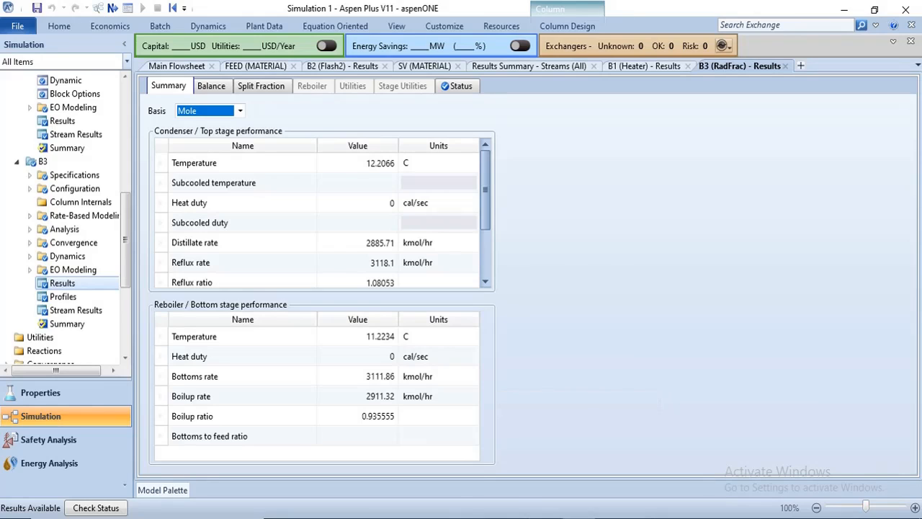
{"action": "left_click", "coordinate": [497, 64]}
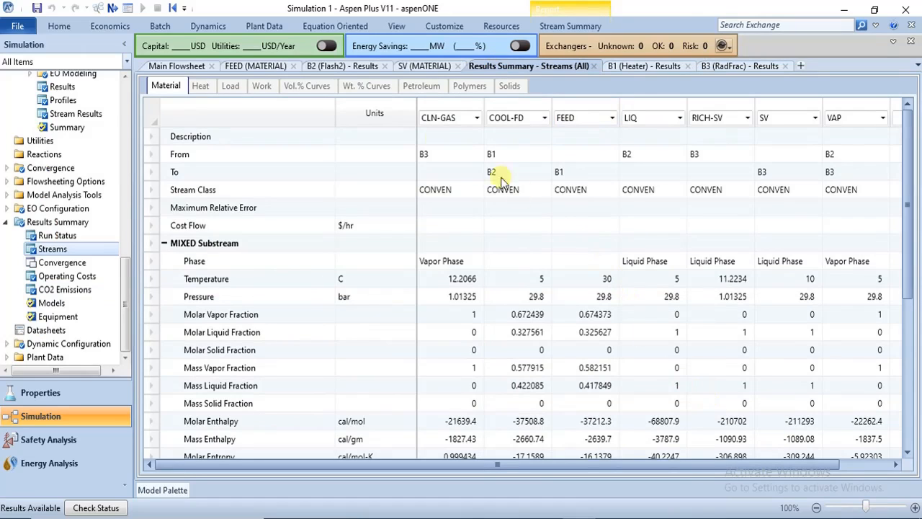
{"action": "left_click", "coordinate": [195, 69]}
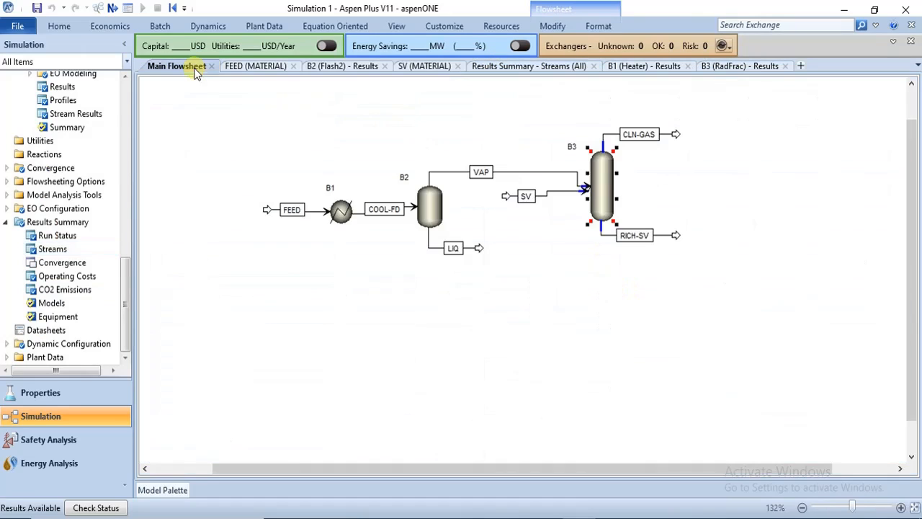
{"action": "left_click", "coordinate": [602, 304]}
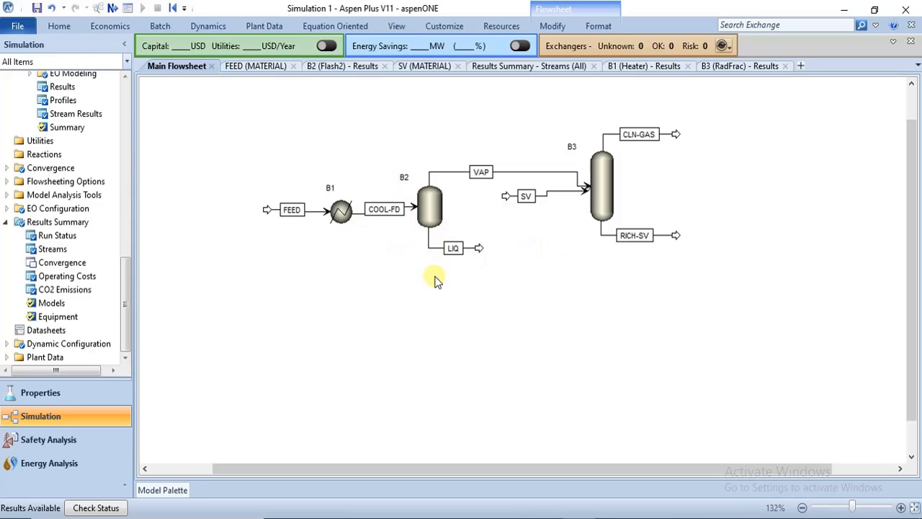
- Expand the component mass flows in the stream results and check the H2 mass flow of stream LIQ
{"action": "left_click", "coordinate": [504, 64]}
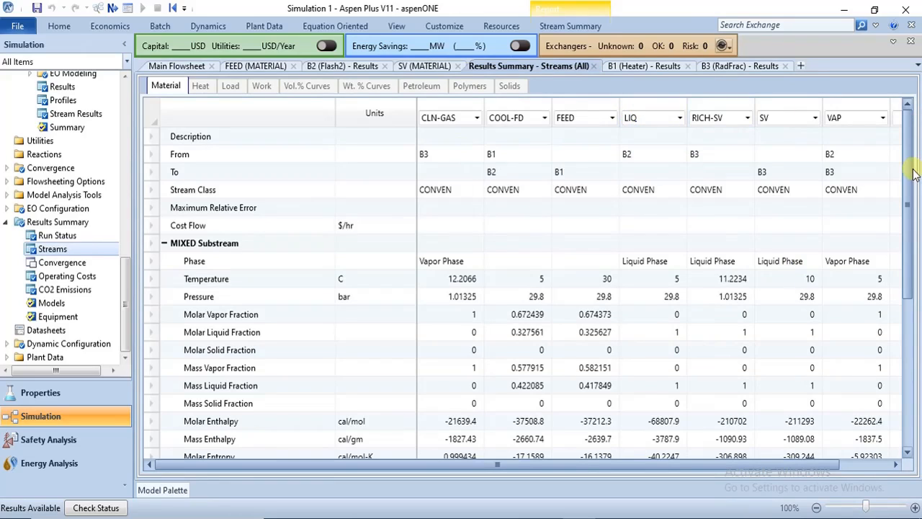
{"action": "left_click_drag", "start_coordinate": [913, 173], "coordinate": [916, 364]}
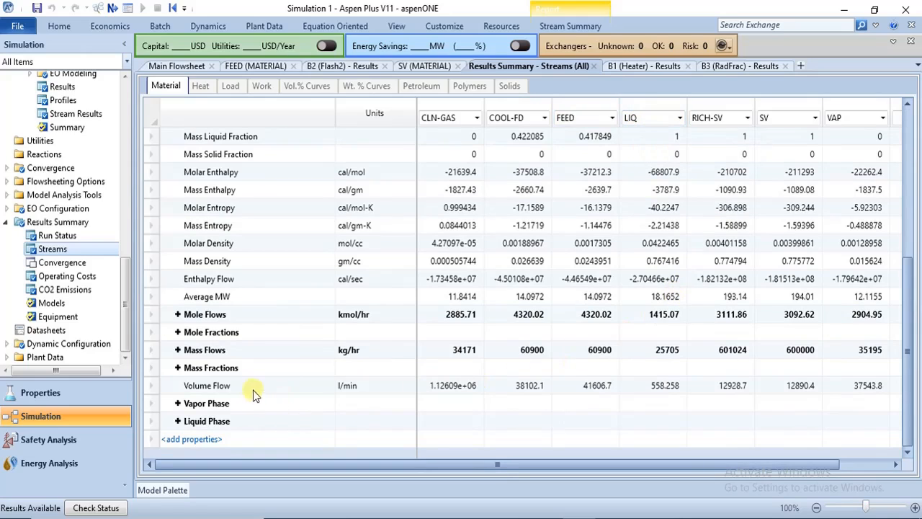
{"action": "left_click", "coordinate": [178, 350]}
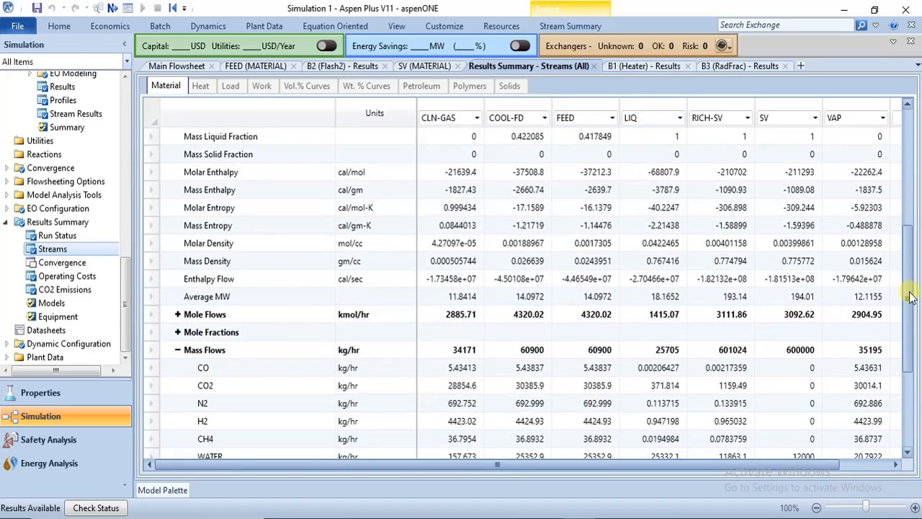
{"action": "left_click_drag", "start_coordinate": [910, 298], "coordinate": [912, 369]}
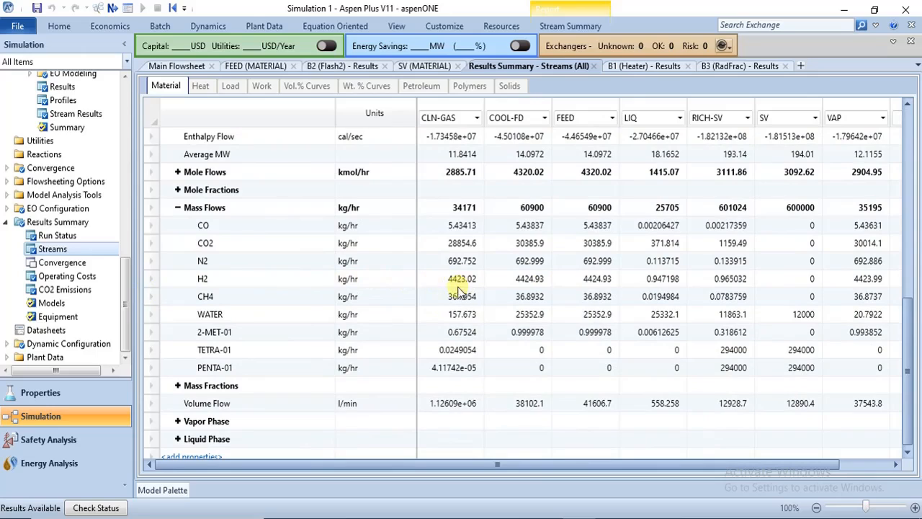
{"action": "left_click", "coordinate": [295, 278]}
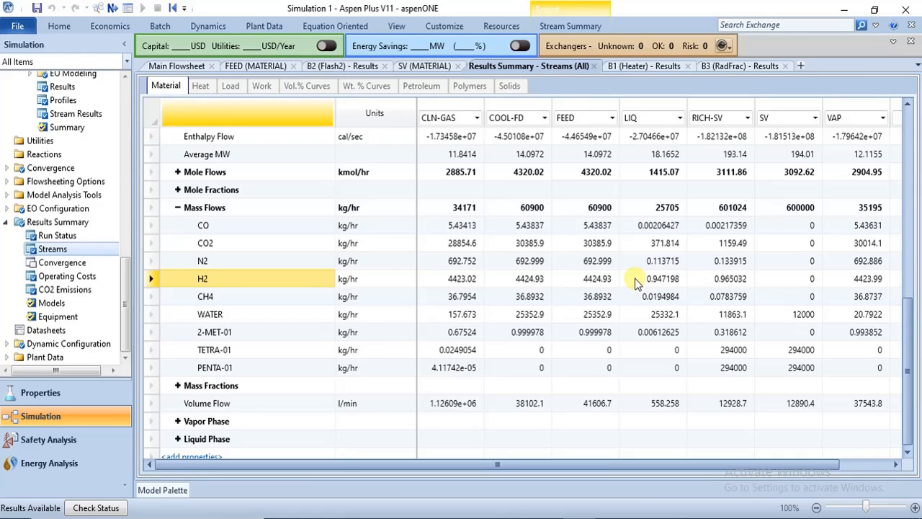
- Read question 8 in Photos, and check the temperature of the absorber's lean gas outlet CLN-GAS in the Aspen Plus stream results
{"action": "mouse_move", "coordinate": [553, 515]}
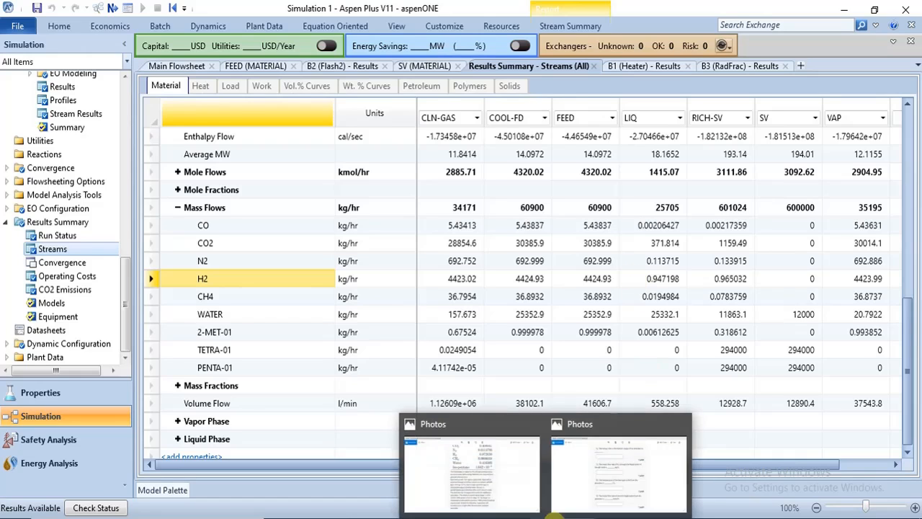
{"action": "left_click", "coordinate": [605, 456]}
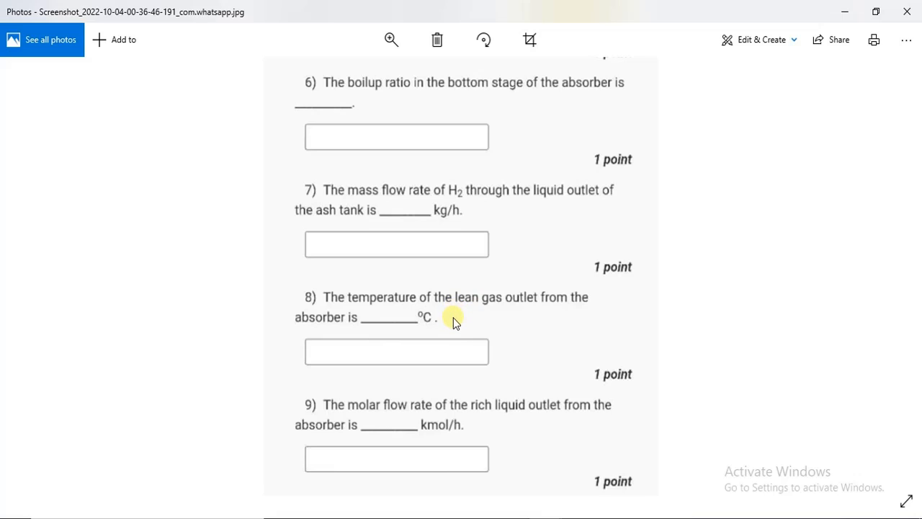
{"action": "left_click", "coordinate": [579, 518]}
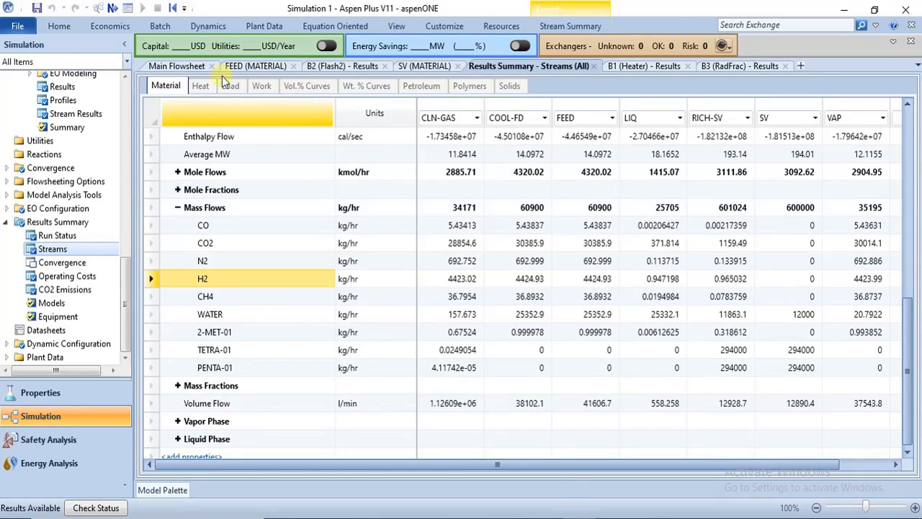
{"action": "left_click", "coordinate": [188, 65]}
{"action": "left_click", "coordinate": [604, 310]}
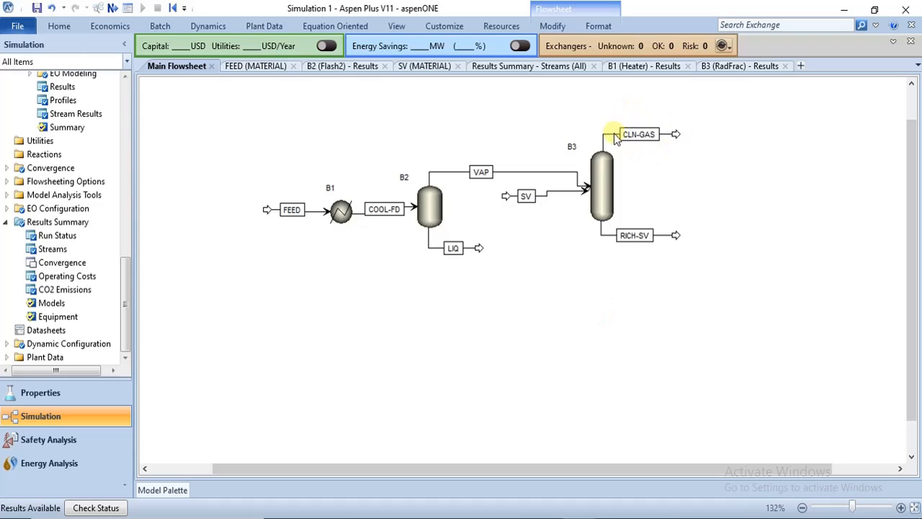
{"action": "left_click", "coordinate": [537, 66]}
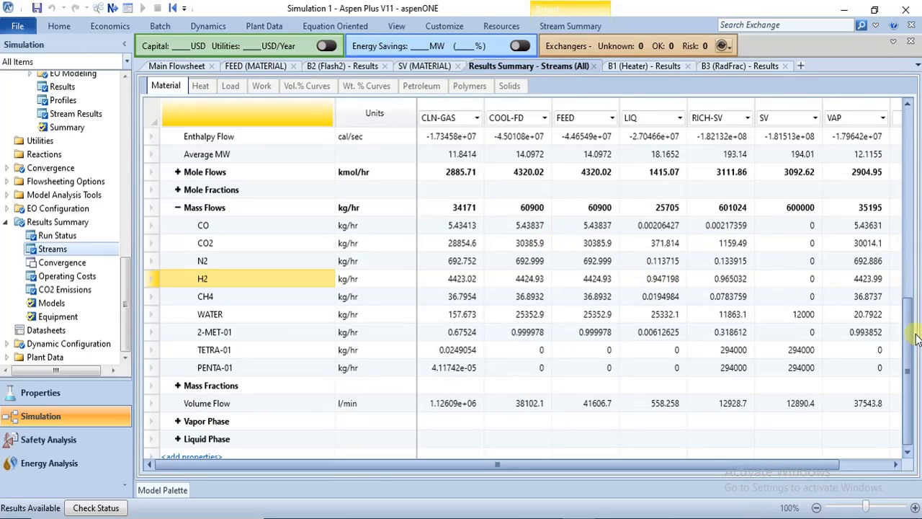
{"action": "left_click_drag", "start_coordinate": [905, 321], "coordinate": [908, 173]}
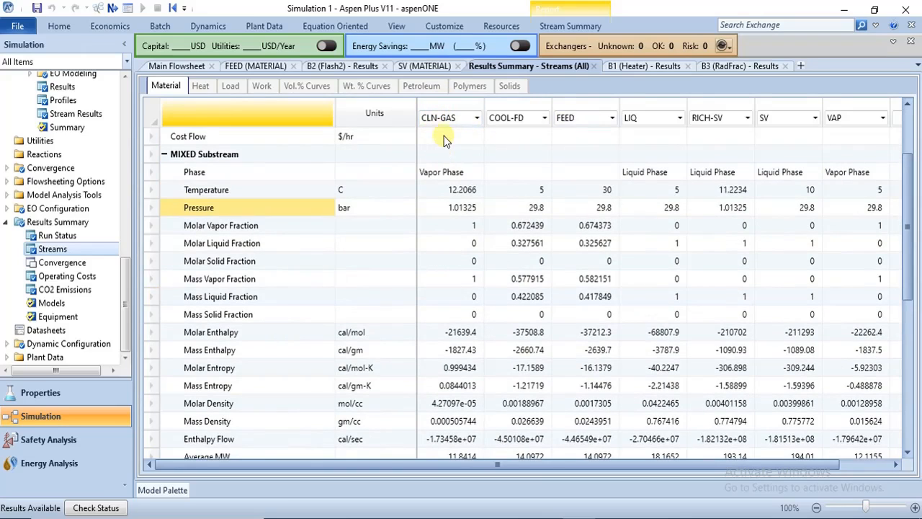
{"action": "left_click", "coordinate": [432, 189]}
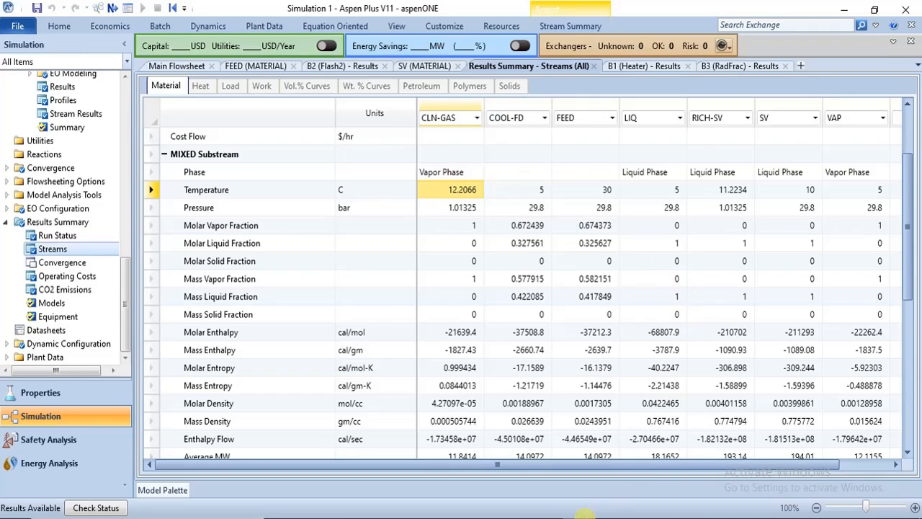
- Check the total mole flow of the absorber's rich liquid outlet RICH-SV in the stream results for question 9
{"action": "left_click", "coordinate": [582, 454]}
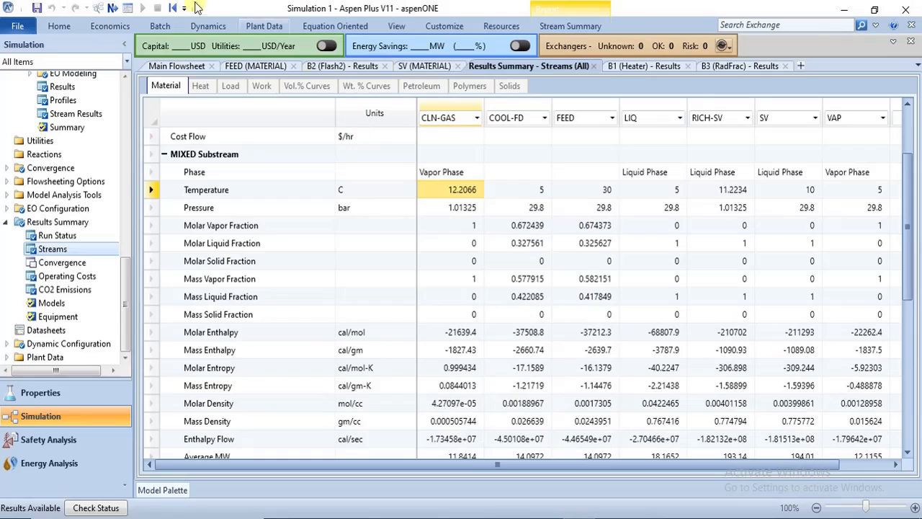
{"action": "left_click", "coordinate": [173, 66]}
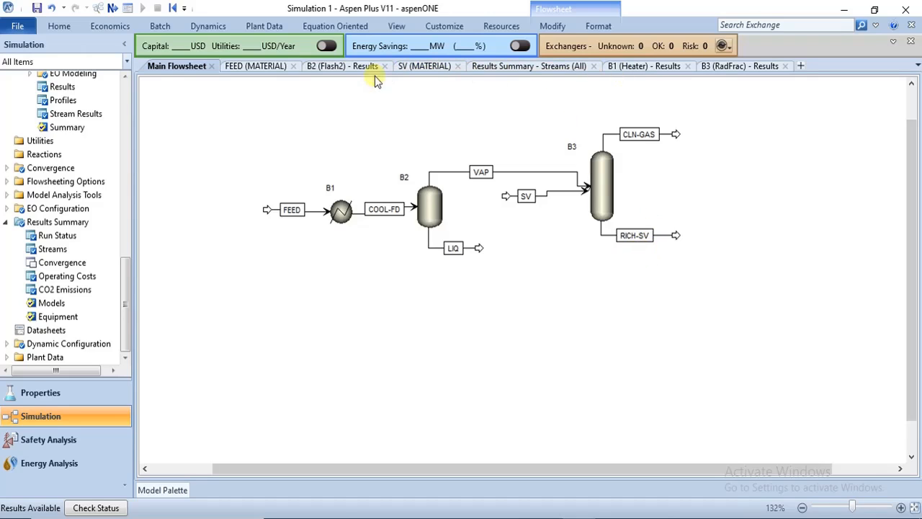
{"action": "left_click", "coordinate": [536, 66]}
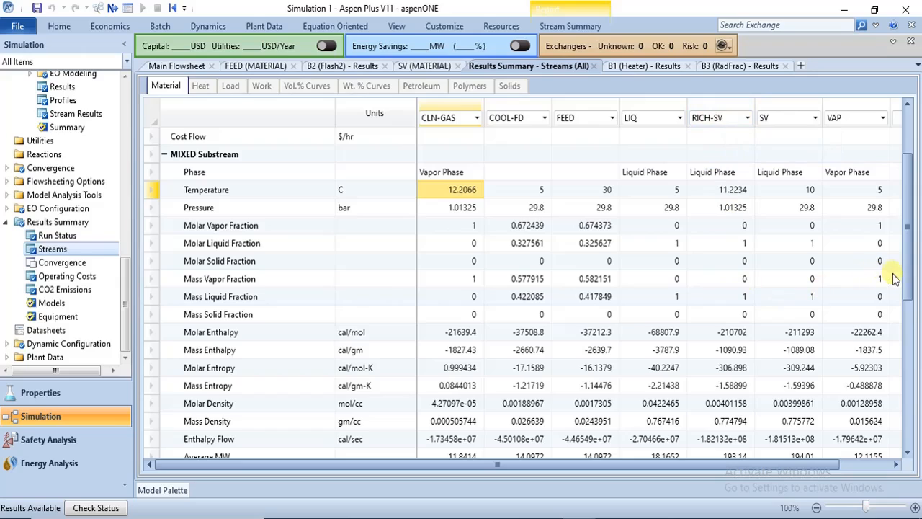
{"action": "left_click_drag", "start_coordinate": [907, 283], "coordinate": [912, 260]}
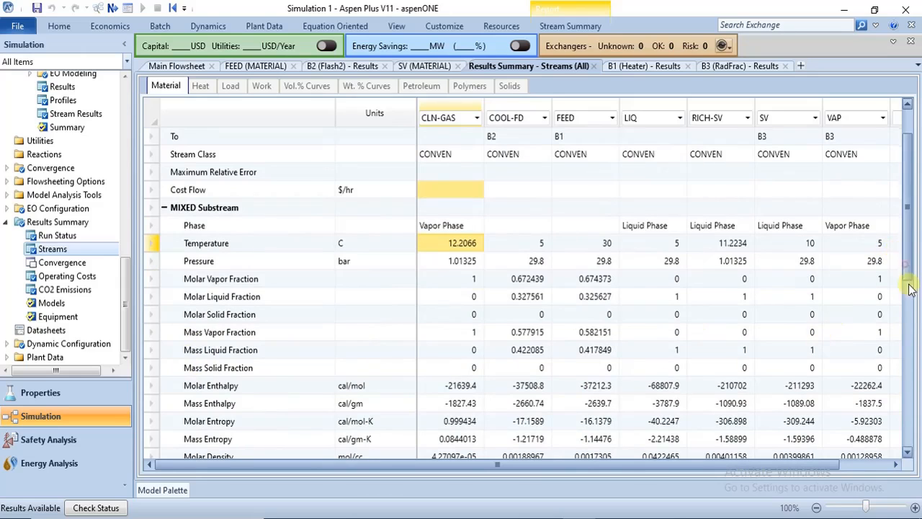
{"action": "left_click_drag", "start_coordinate": [911, 283], "coordinate": [912, 338]}
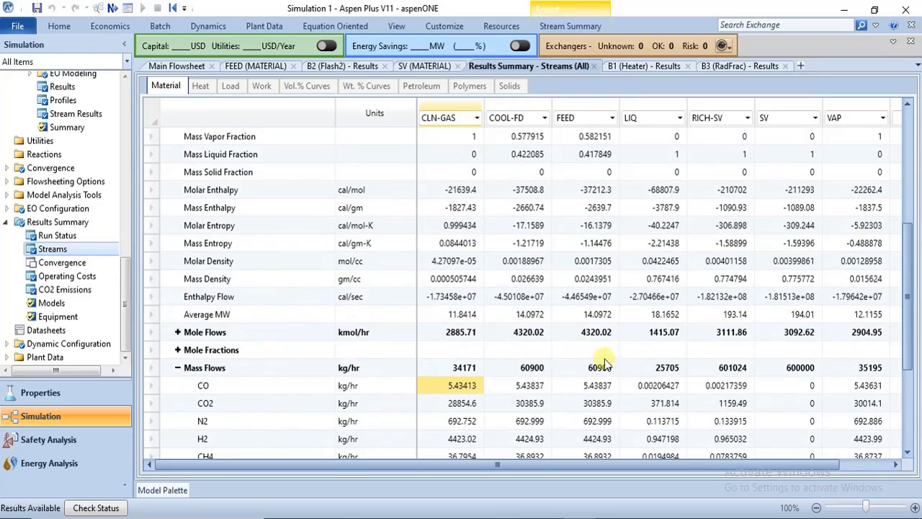
{"action": "left_click", "coordinate": [725, 334]}
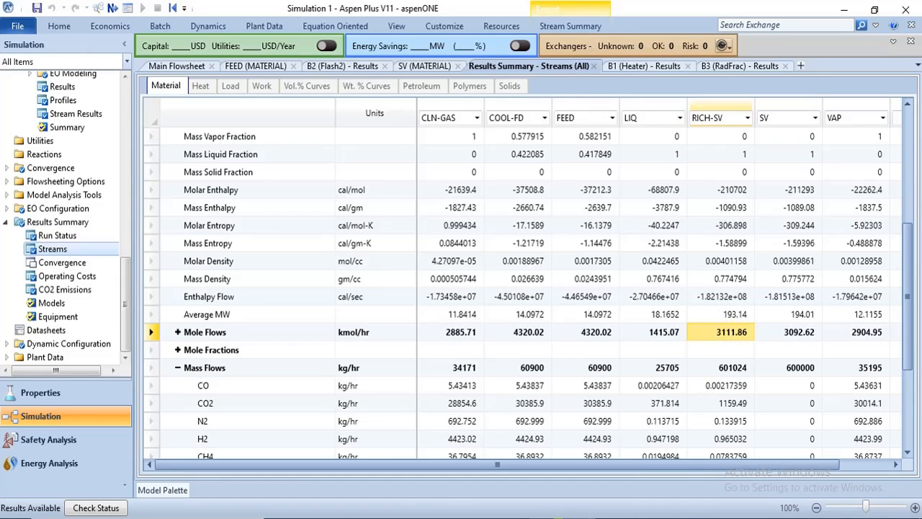
- Read question 10 in Photos, and switch back to Aspen Plus to identify the absorber's rich gas inlet on the main flowsheet
{"action": "left_click", "coordinate": [556, 494]}
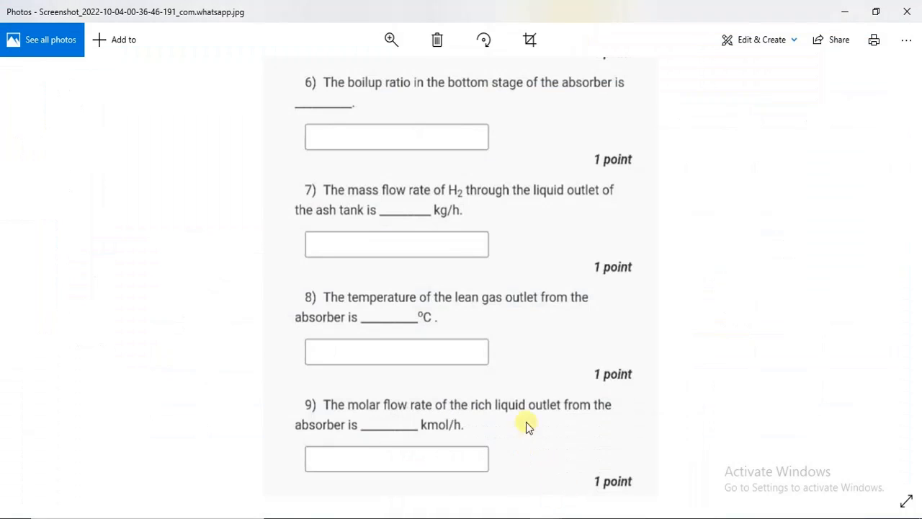
{"action": "left_click_drag", "start_coordinate": [524, 417], "coordinate": [506, 217]}
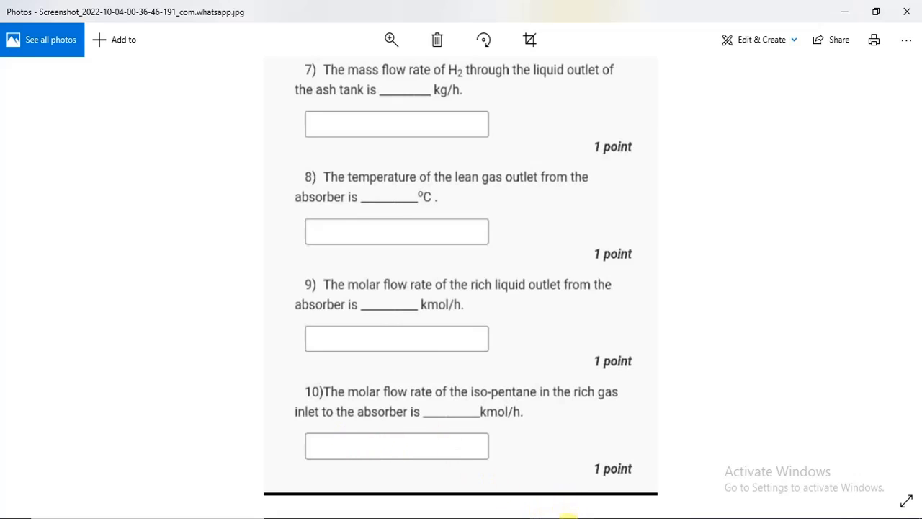
{"action": "left_click", "coordinate": [569, 517]}
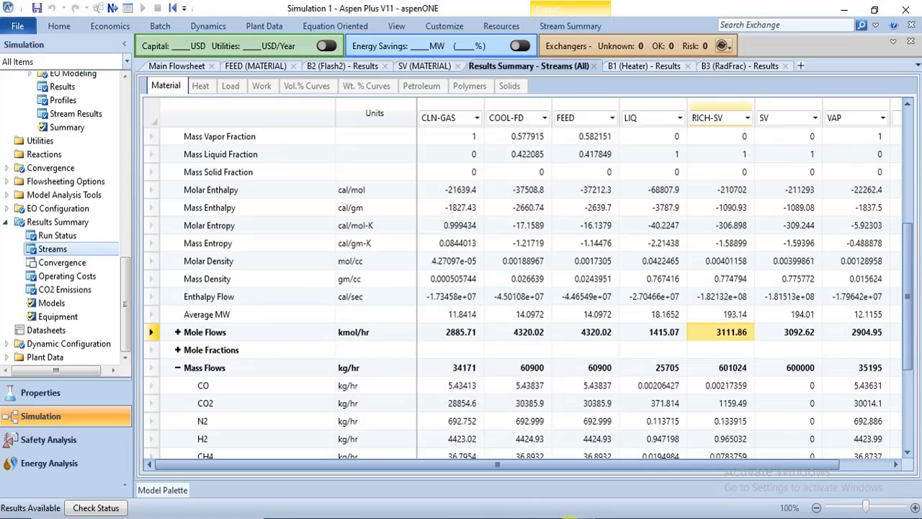
{"action": "left_click", "coordinate": [169, 65]}
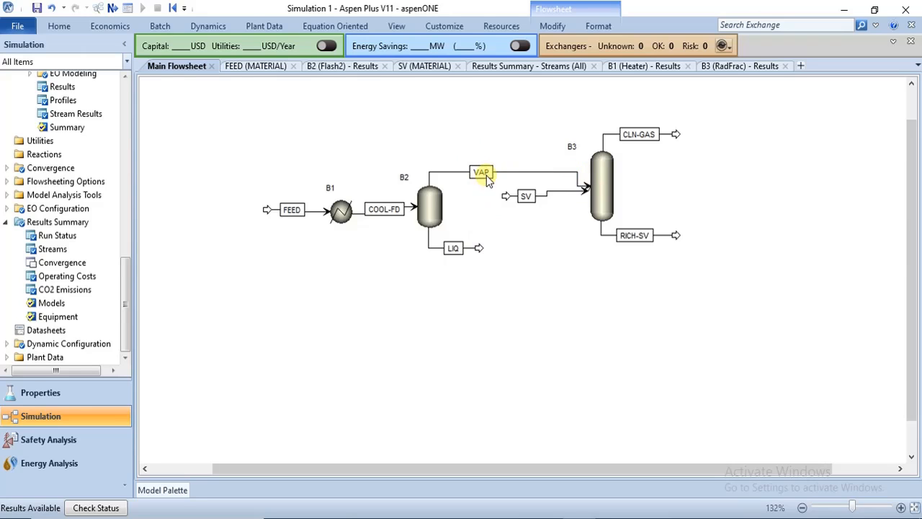
- Open the stream results summary and select the column of VAP, the absorber's rich gas inlet
{"action": "left_click", "coordinate": [524, 66]}
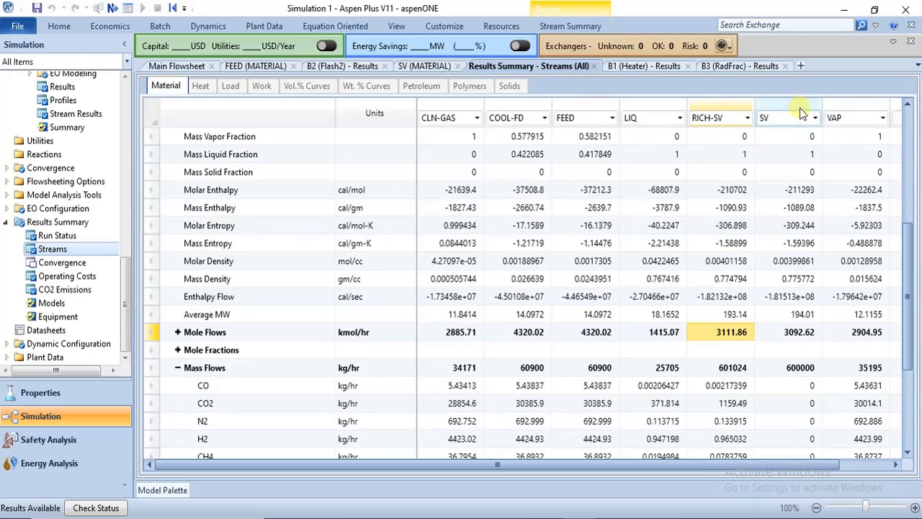
{"action": "left_click", "coordinate": [859, 117]}
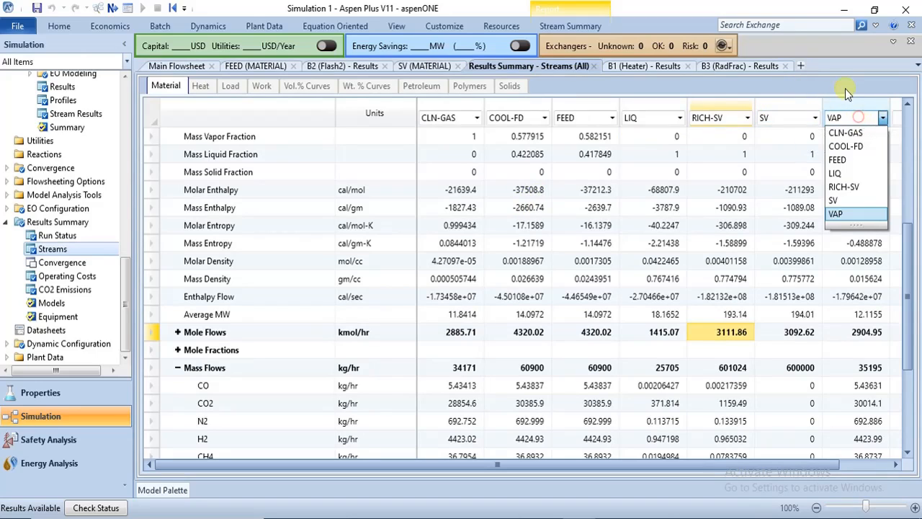
{"action": "left_click", "coordinate": [847, 101]}
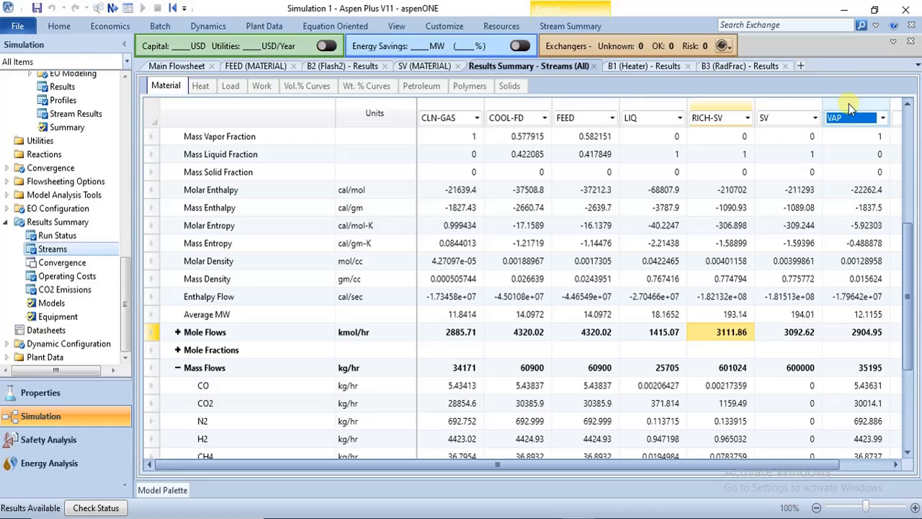
{"action": "left_click", "coordinate": [849, 104]}
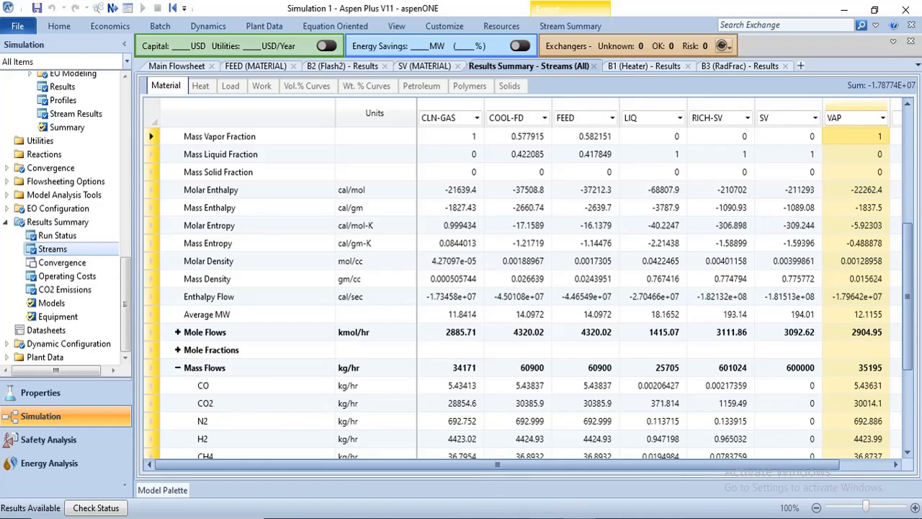
- Reread question 10 on the iso-pentane molar flow in Photos, and switch back to the Aspen Plus stream results
{"action": "mouse_move", "coordinate": [546, 515]}
{"action": "mouse_move", "coordinate": [569, 485]}
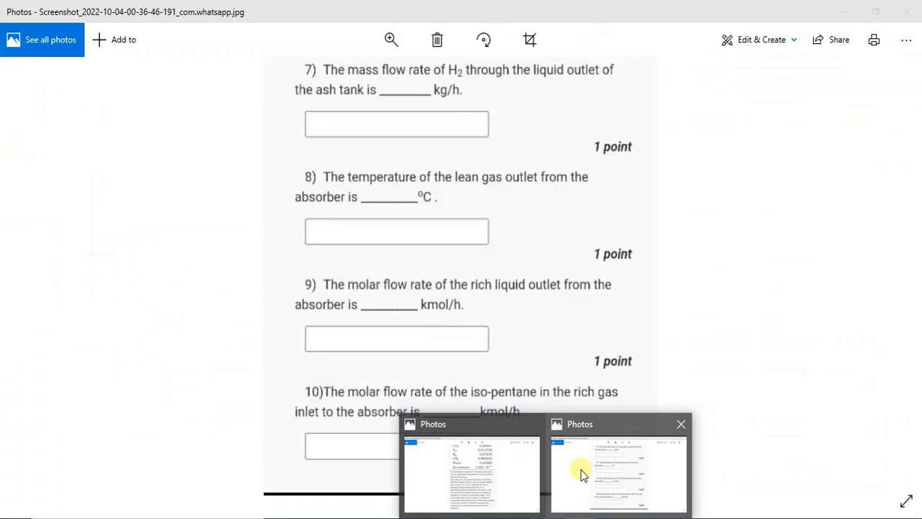
{"action": "left_click", "coordinate": [581, 472]}
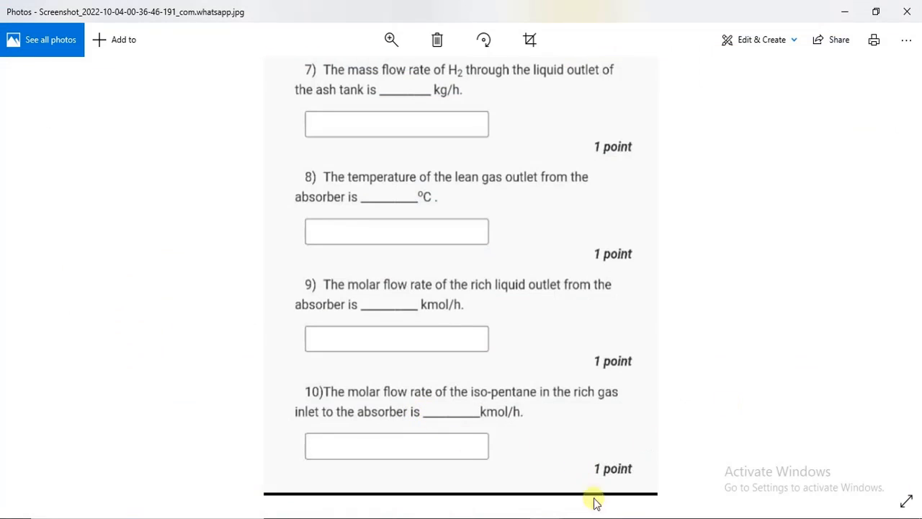
{"action": "left_click", "coordinate": [567, 513]}
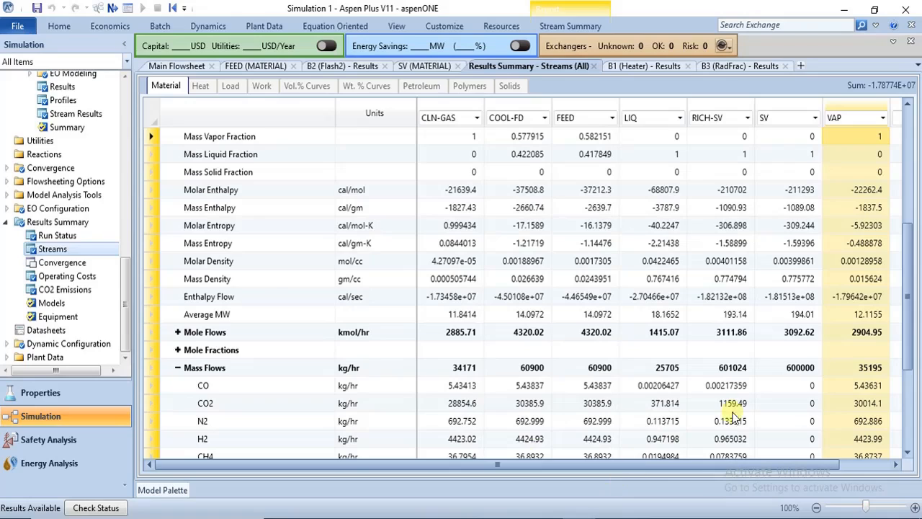
- Collapse the component mass flows, expand the mole flows, and check the iso-pentane (2-MET-01) mole flow of stream VAP
{"action": "left_click", "coordinate": [850, 246]}
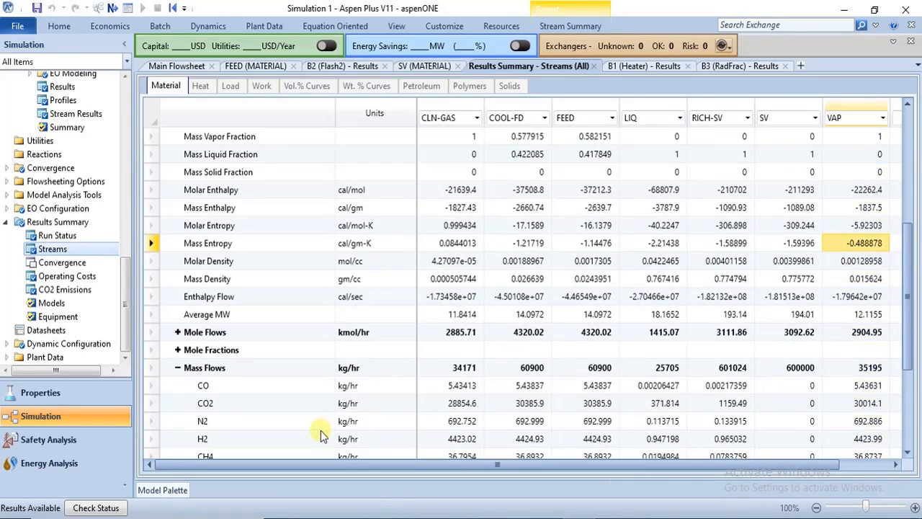
{"action": "left_click", "coordinate": [176, 367]}
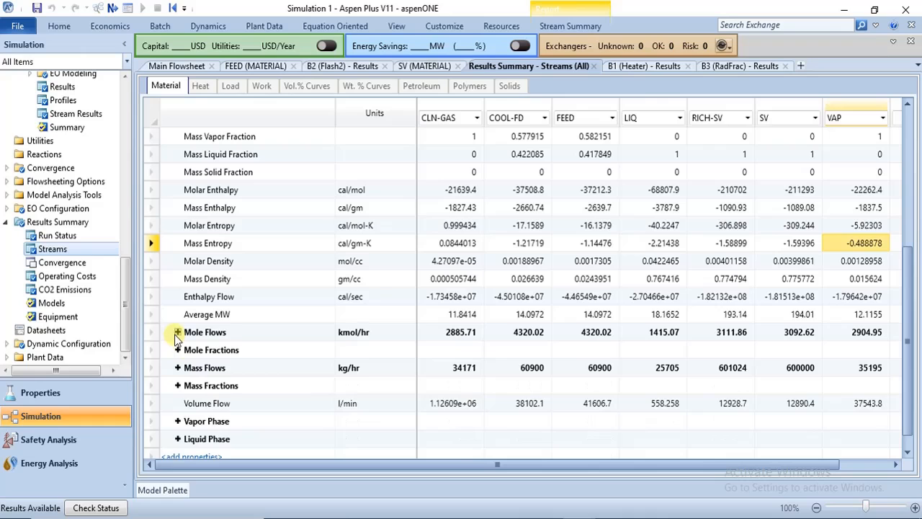
{"action": "left_click", "coordinate": [177, 333]}
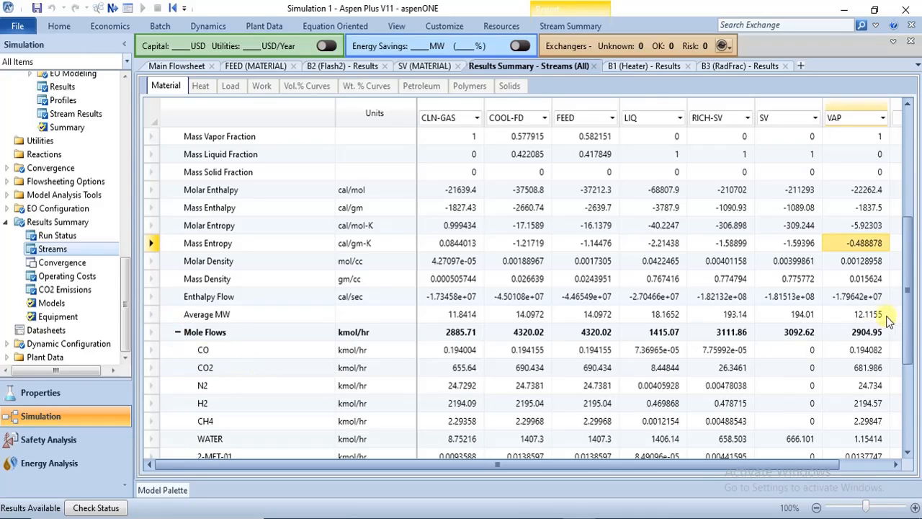
{"action": "left_click_drag", "start_coordinate": [916, 342], "coordinate": [916, 389]}
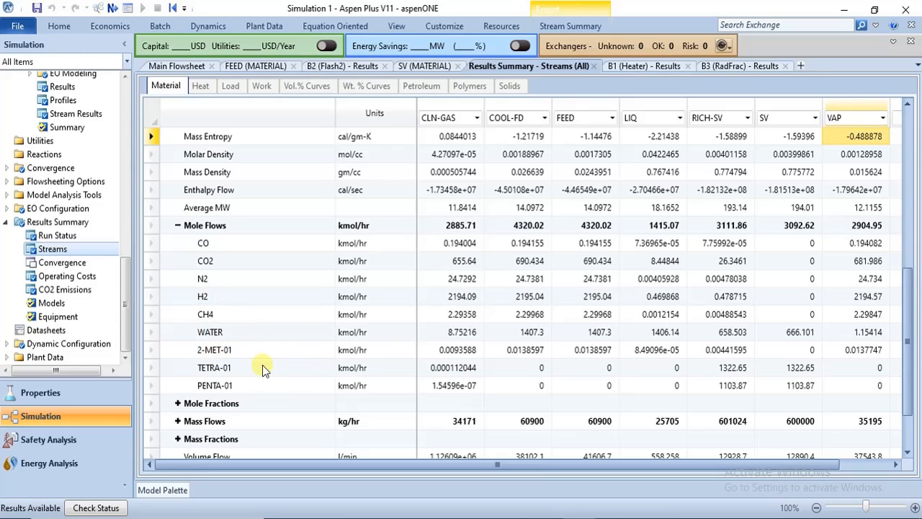
{"action": "left_click", "coordinate": [850, 350]}
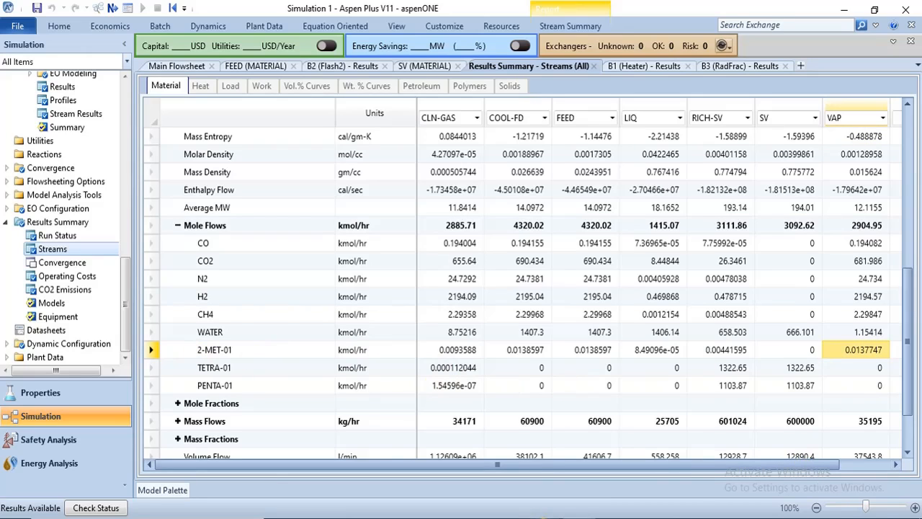
- Check questions 7–10 in Photos against the results, and return to the main flowsheet in Aspen Plus
{"action": "mouse_move", "coordinate": [533, 516]}
{"action": "left_click", "coordinate": [649, 464]}
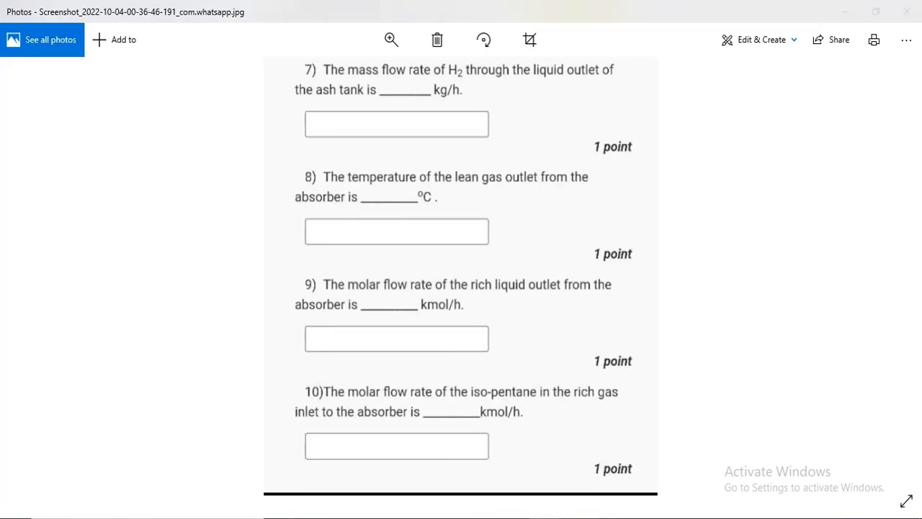
{"action": "left_click", "coordinate": [596, 518]}
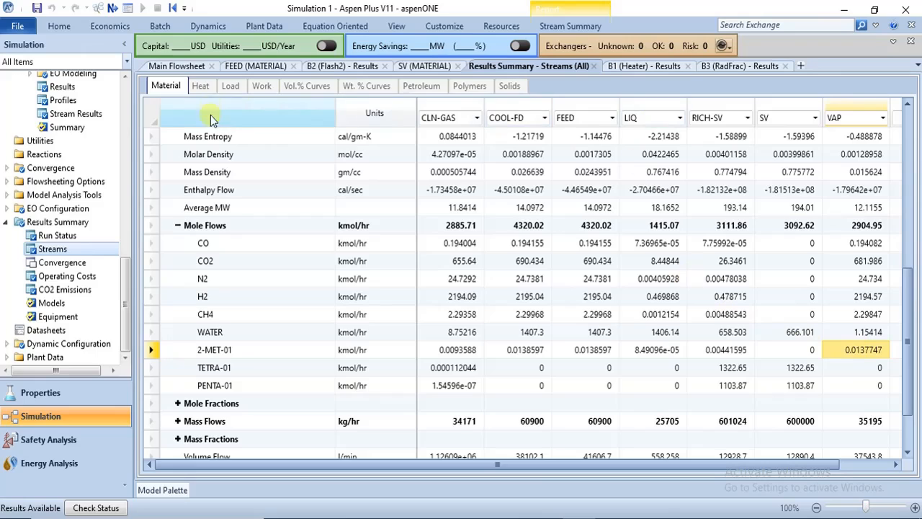
{"action": "left_click", "coordinate": [173, 66]}
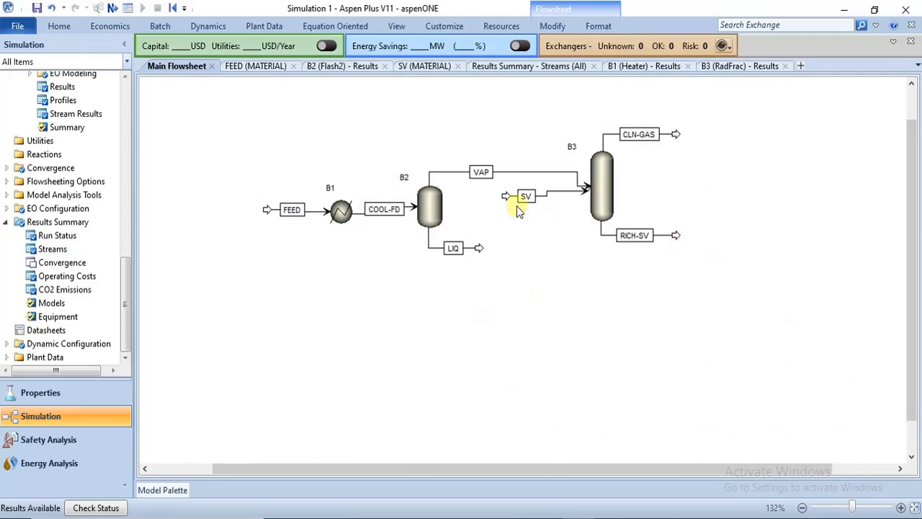
{"action": "scroll", "coordinate": [909, 238], "scroll_direction": "up", "scroll_amount": 1}
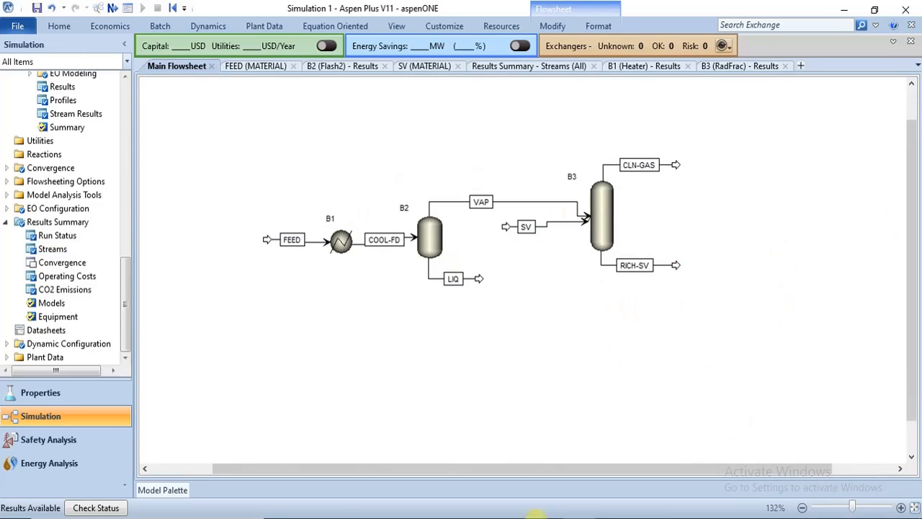
- Switch to the Part B problem statement in Photos and review the feed composition and the process description
{"action": "mouse_move", "coordinate": [514, 500]}
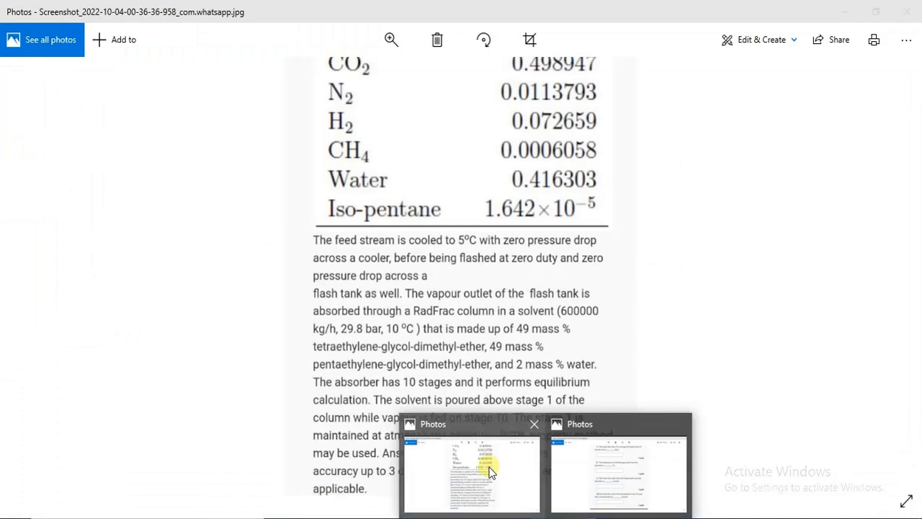
{"action": "left_click", "coordinate": [488, 469]}
{"action": "left_click_drag", "start_coordinate": [506, 165], "coordinate": [505, 298]}
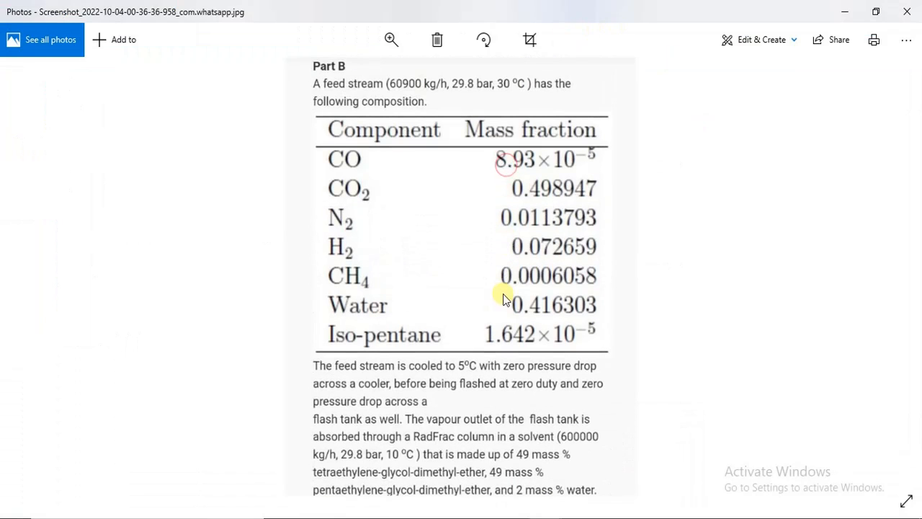
{"action": "left_click_drag", "start_coordinate": [503, 225], "coordinate": [507, 314]}
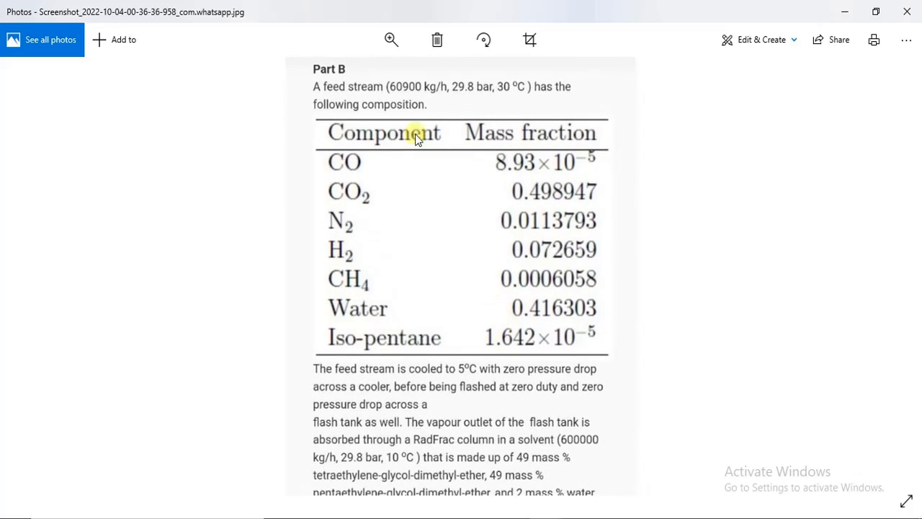
{"action": "left_click_drag", "start_coordinate": [375, 432], "coordinate": [363, 252]}
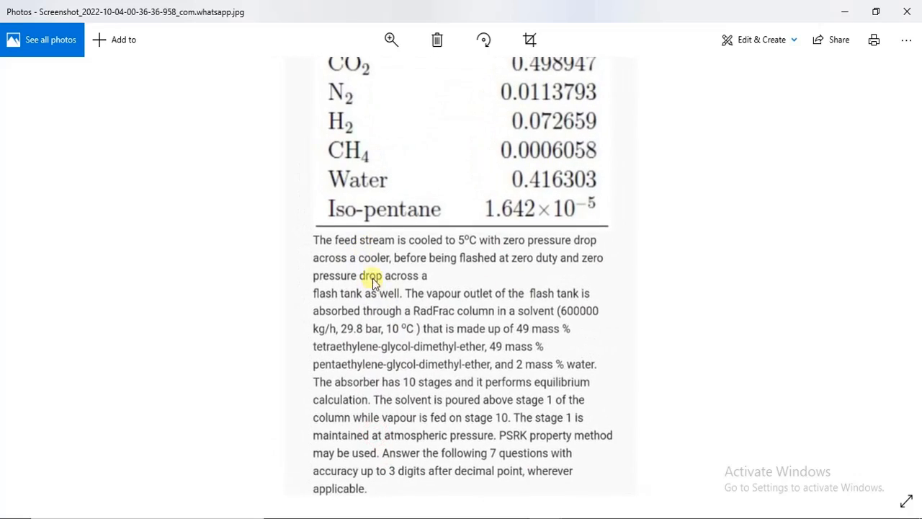
{"action": "left_click_drag", "start_coordinate": [471, 211], "coordinate": [456, 344]}
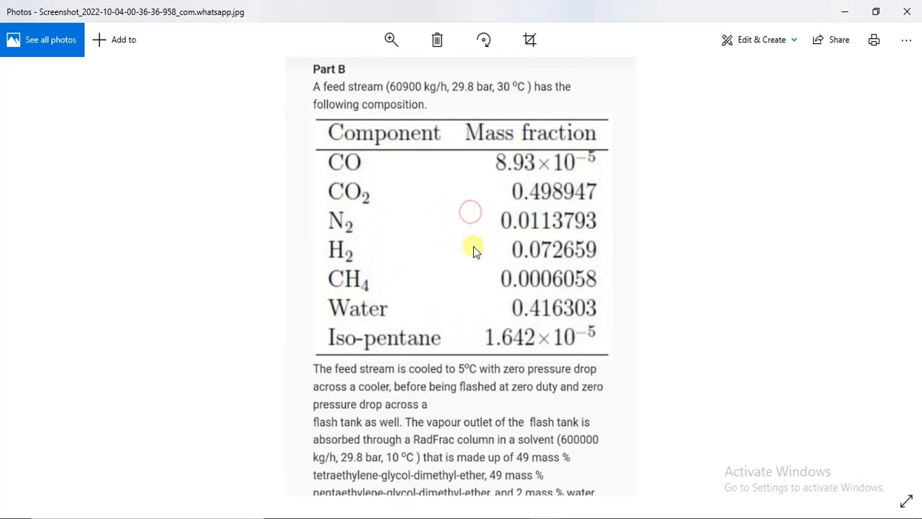
{"action": "left_click_drag", "start_coordinate": [473, 257], "coordinate": [464, 285]}
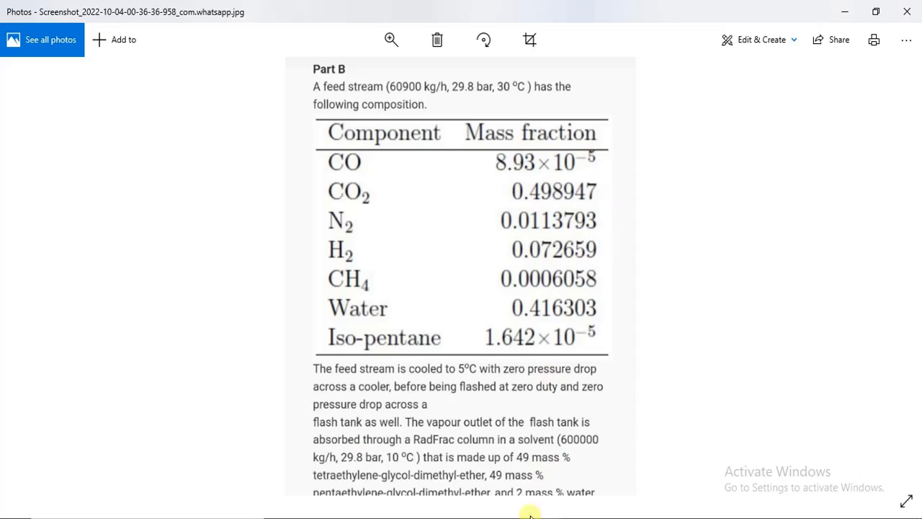
- Switch to the questions screenshot in Photos and review the questions back up to question 4 on the cooler's heat duty
{"action": "mouse_move", "coordinate": [529, 517]}
{"action": "left_click", "coordinate": [592, 477]}
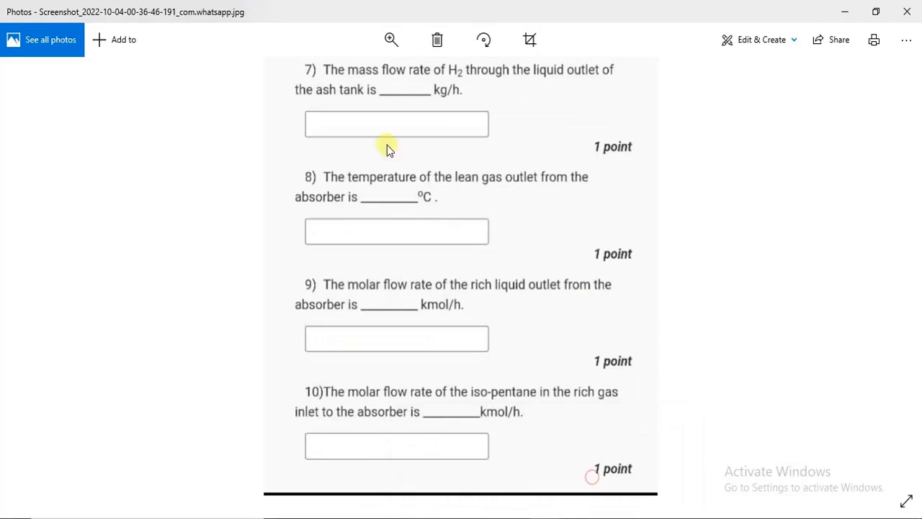
{"action": "scroll", "coordinate": [507, 219], "scroll_direction": "up", "scroll_amount": 5}
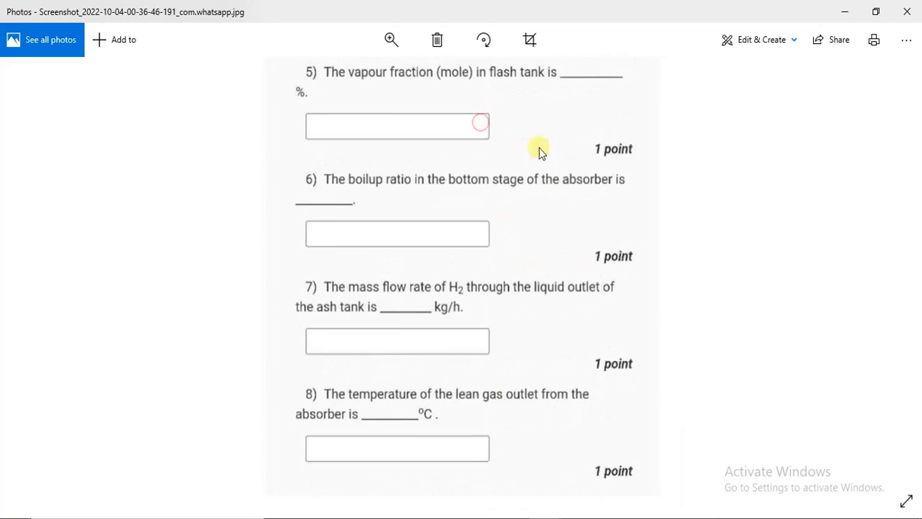
{"action": "left_click_drag", "start_coordinate": [583, 87], "coordinate": [571, 130]}
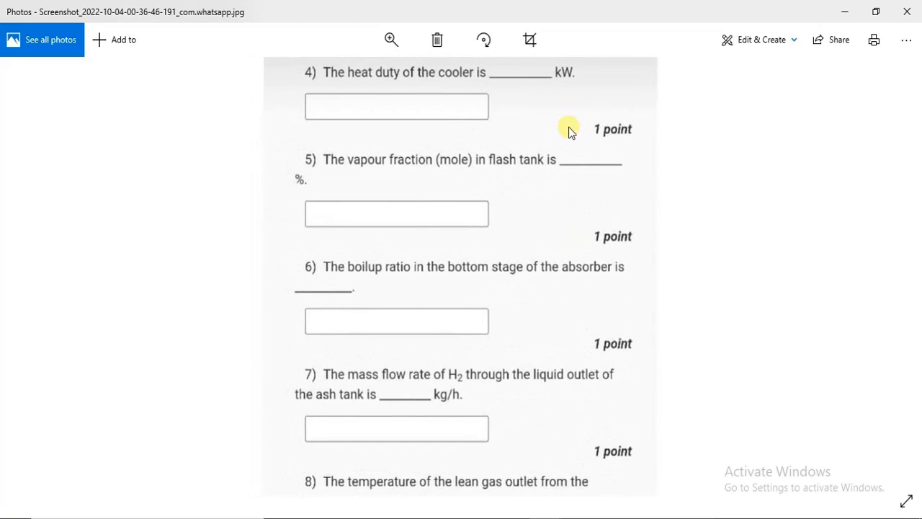